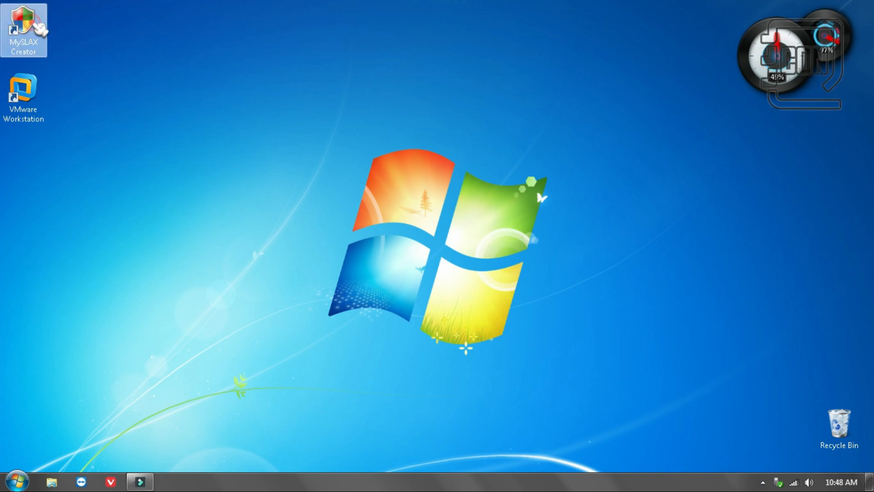
Launch the MySLAX_Creator_V1.6.0Beta.exe installer from the MySLAX Creator folder and close the folder window
double_click(40, 29)
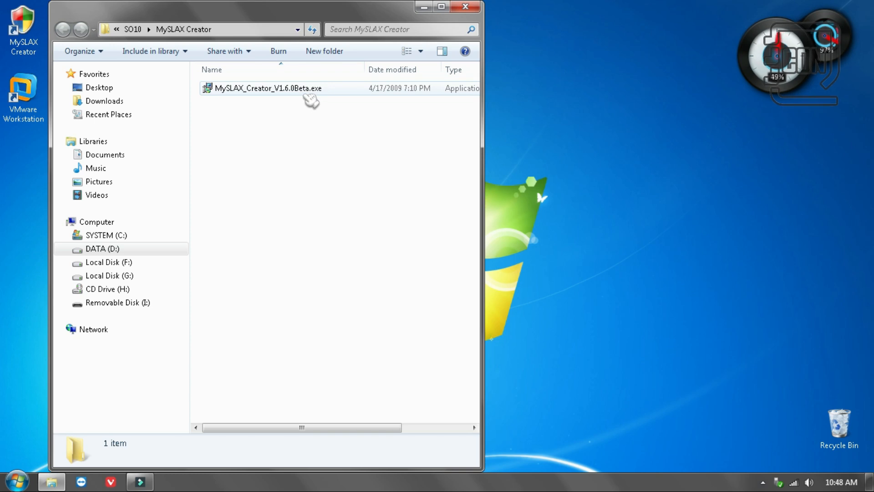
double_click(307, 93)
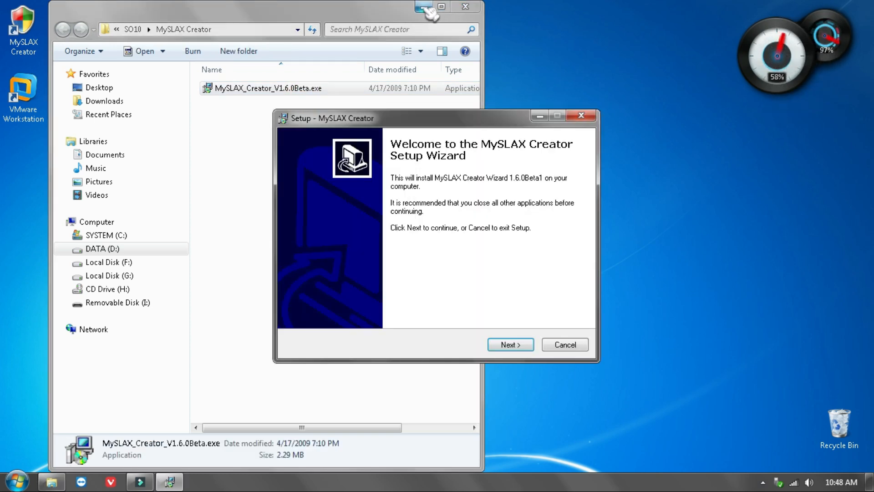
click(465, 7)
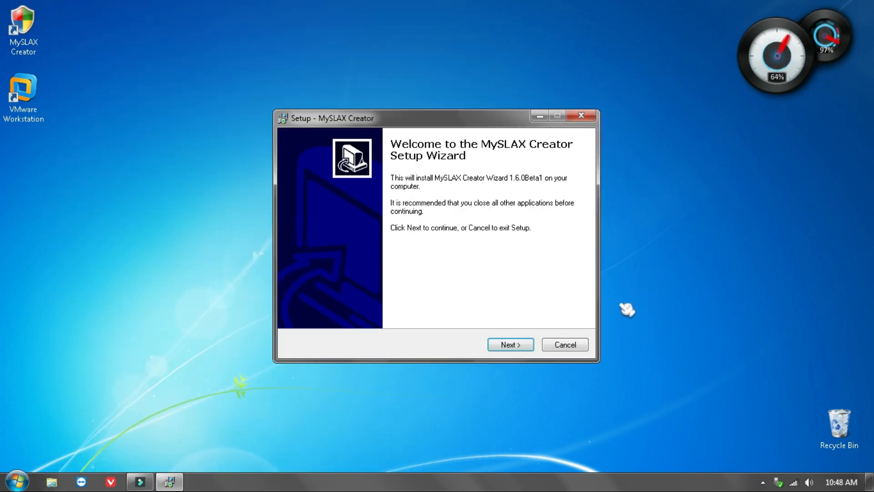
Accept the license agreement and run a full installation of MySLAX Creator with the default folders, components and a desktop icon
click(510, 345)
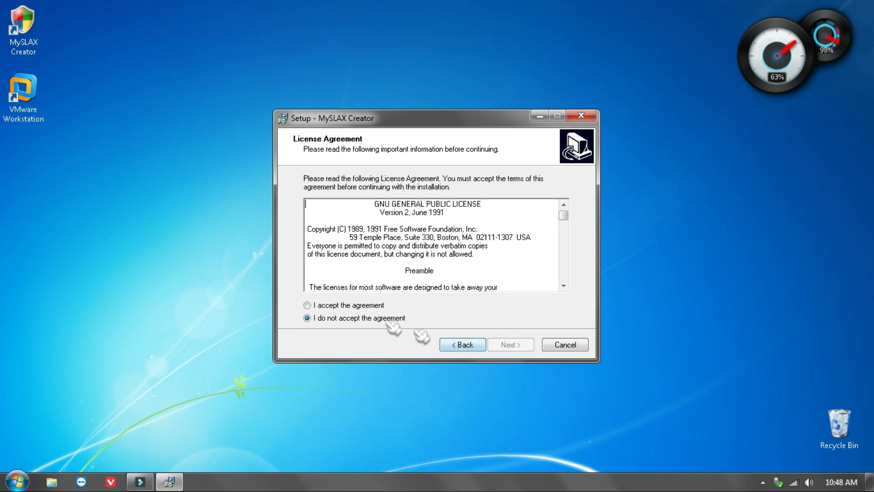
click(339, 306)
click(514, 346)
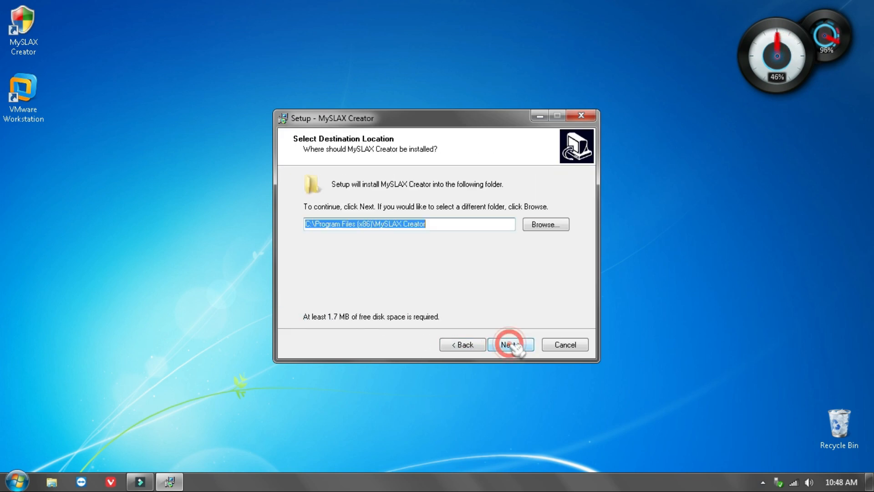
click(521, 350)
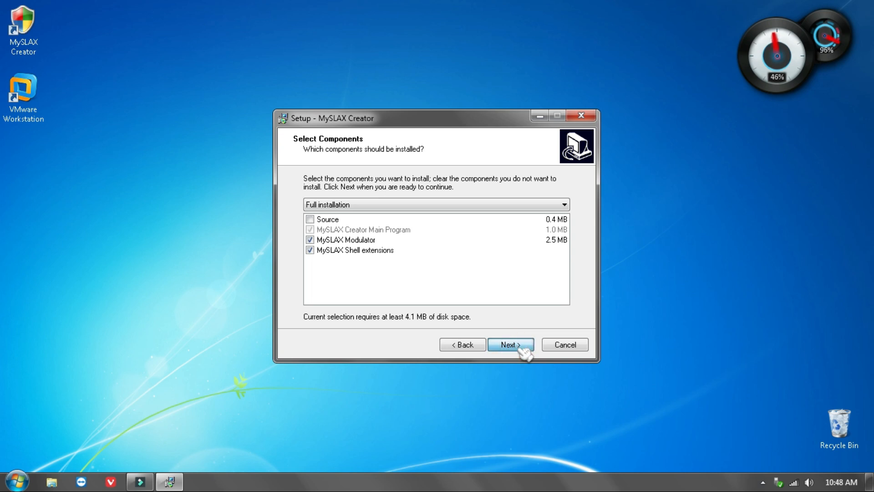
click(524, 349)
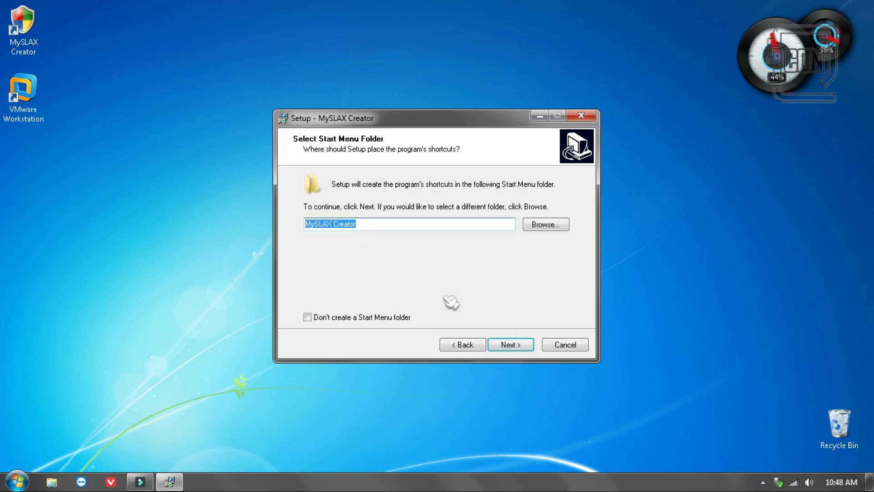
click(512, 345)
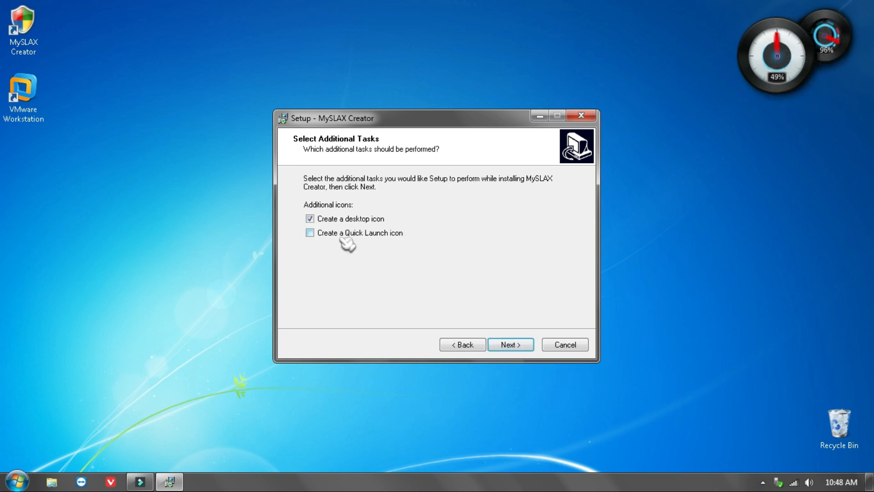
click(514, 346)
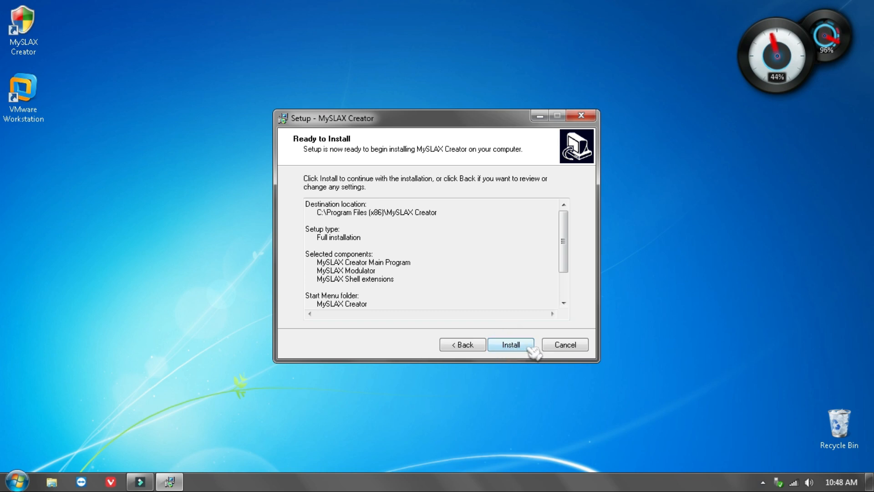
click(529, 347)
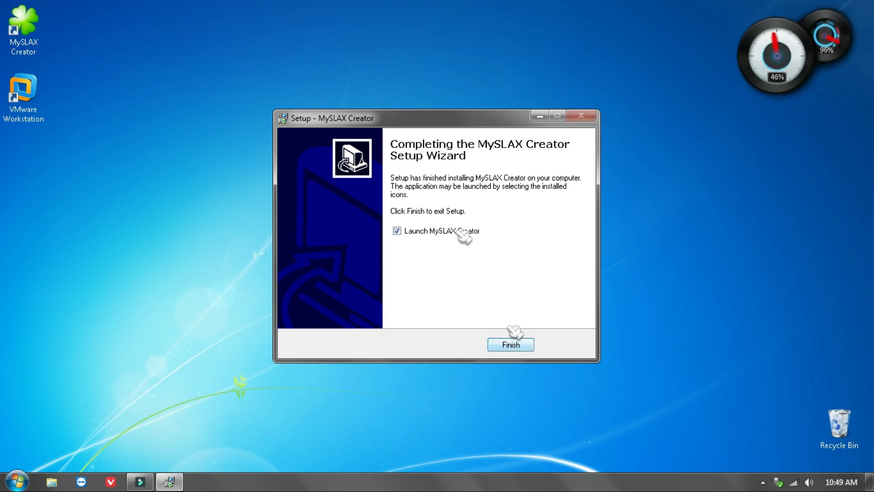
Finish the setup with MySLAX Creator set to launch, and exit the creator wizard
click(520, 349)
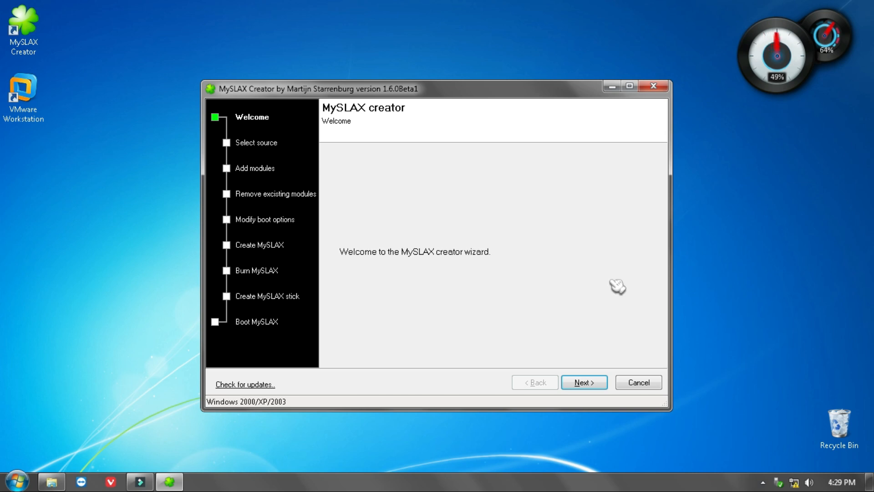
click(654, 86)
click(441, 292)
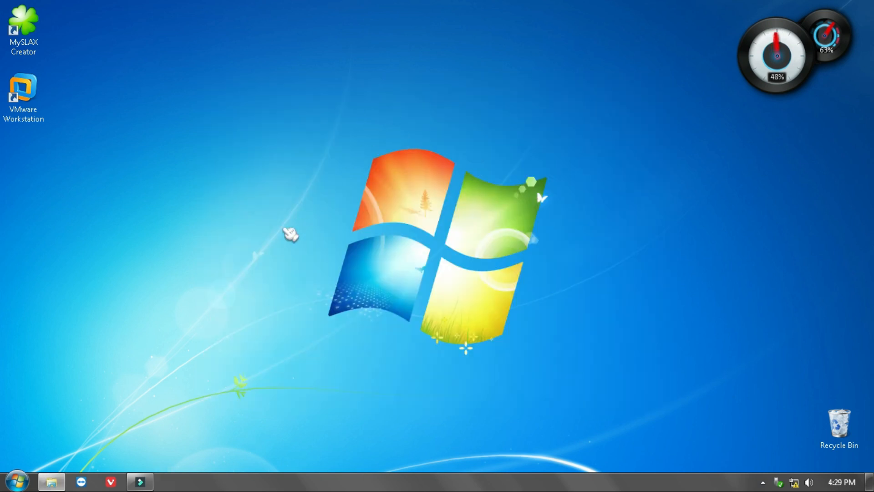
Open VMware Workstation and start creating a new virtual machine with the Typical configuration
double_click(32, 99)
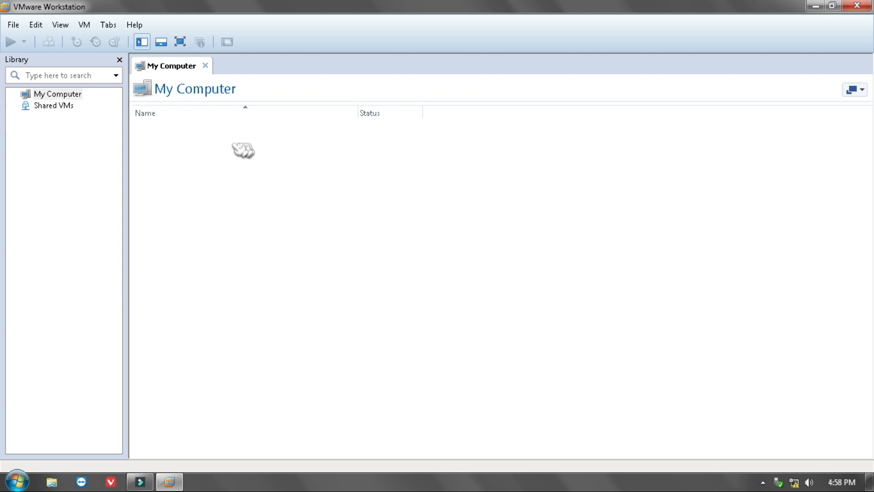
click(13, 24)
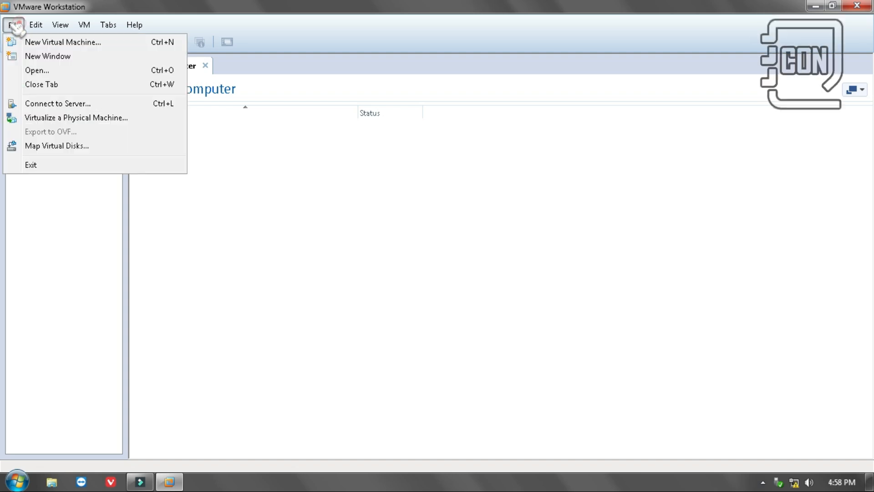
click(54, 43)
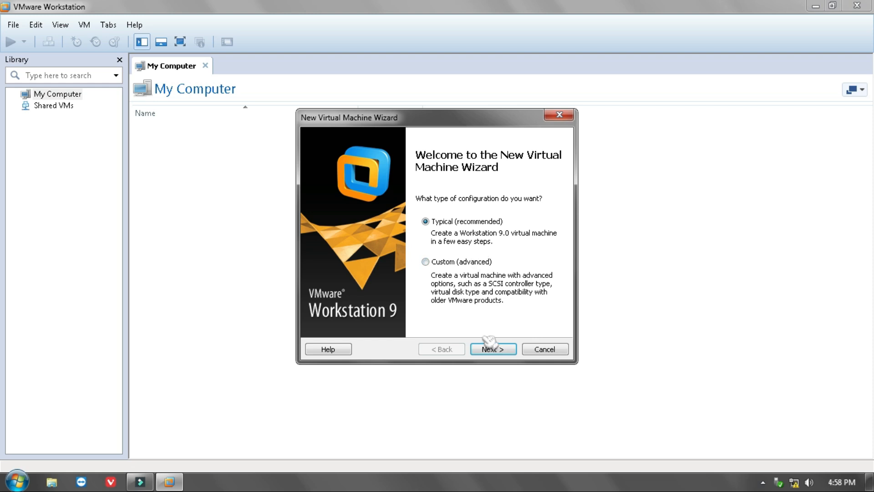
click(494, 349)
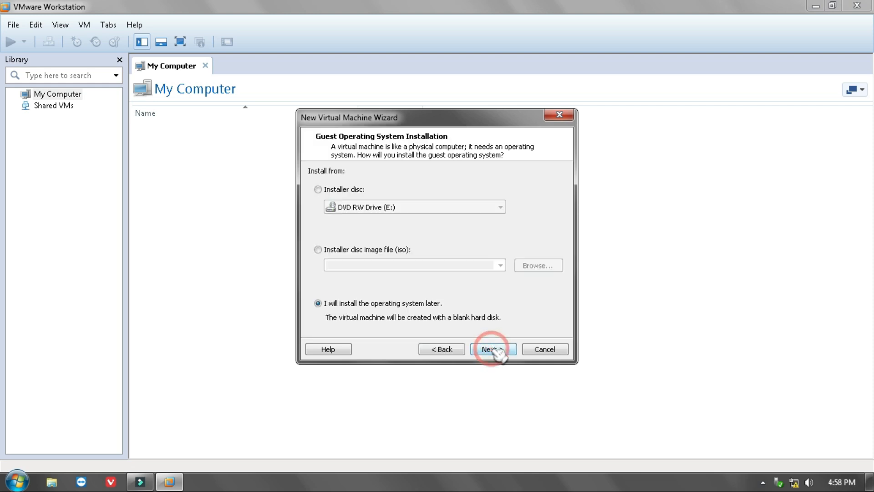
Use the SLAX 6.1.2 ISO file from D:\CATATAN OMNASH\SO10\SLAX 6.1.2 as the installer disc image
click(364, 251)
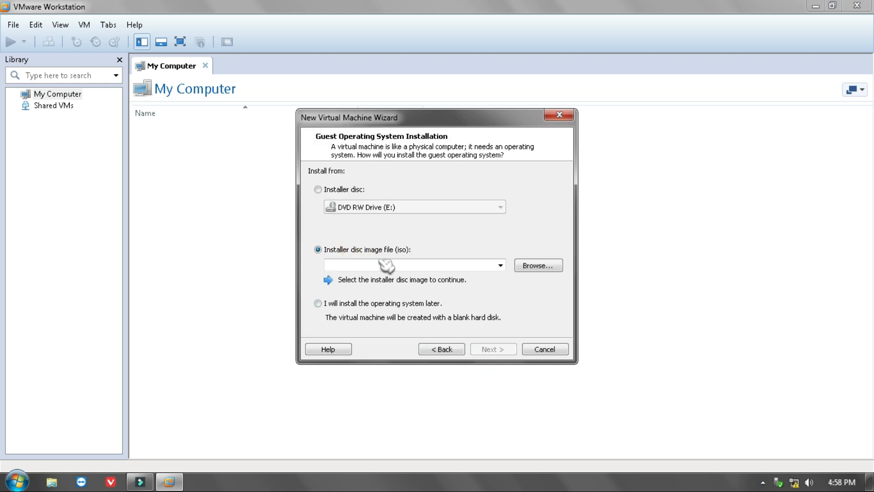
click(538, 268)
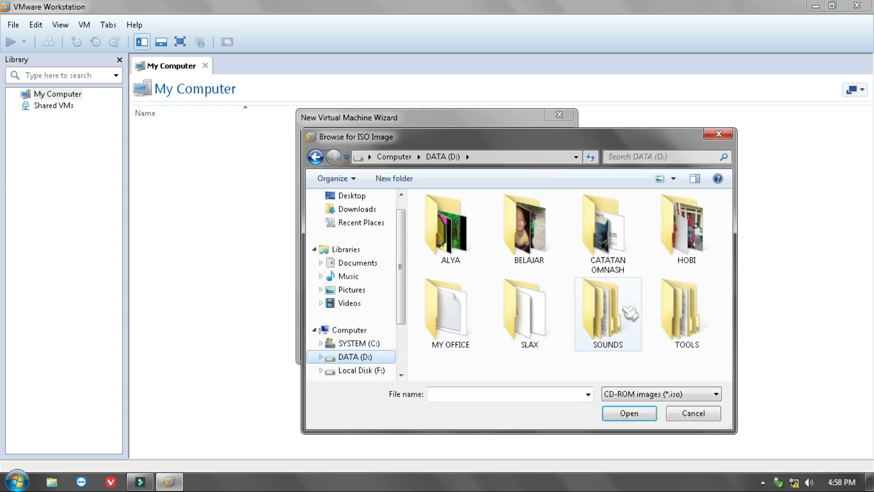
double_click(602, 219)
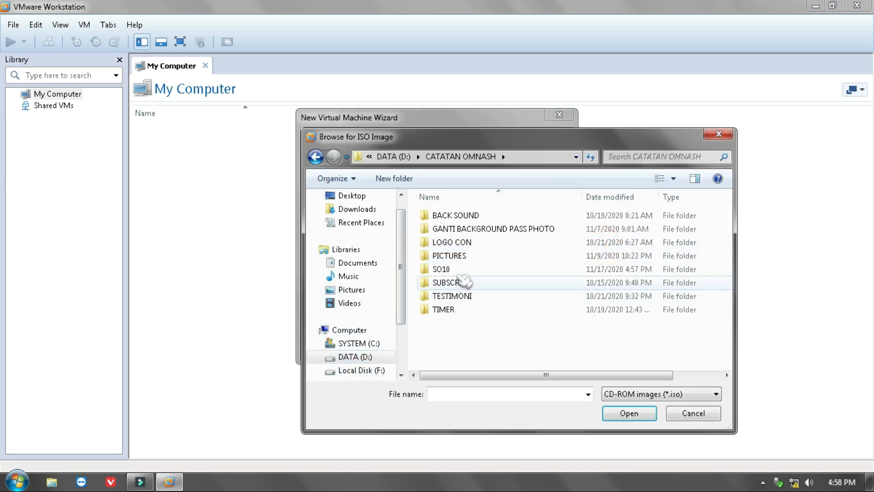
double_click(455, 269)
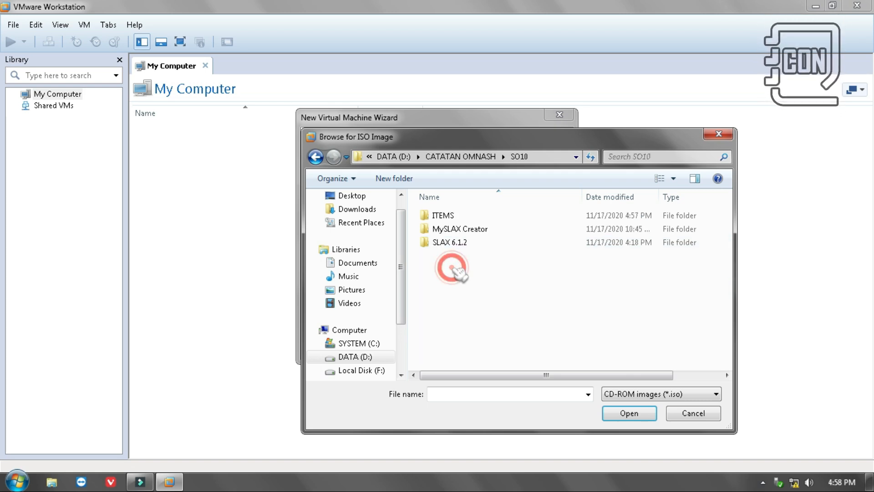
double_click(453, 244)
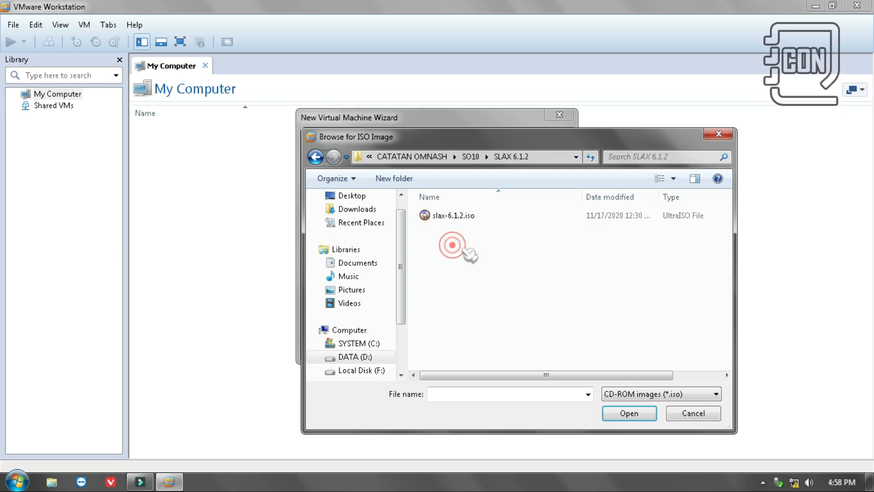
click(448, 215)
click(621, 414)
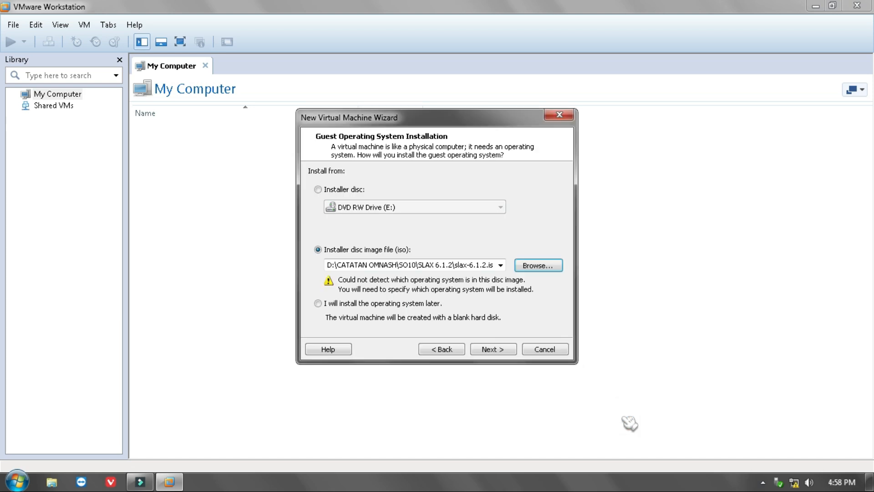
click(494, 349)
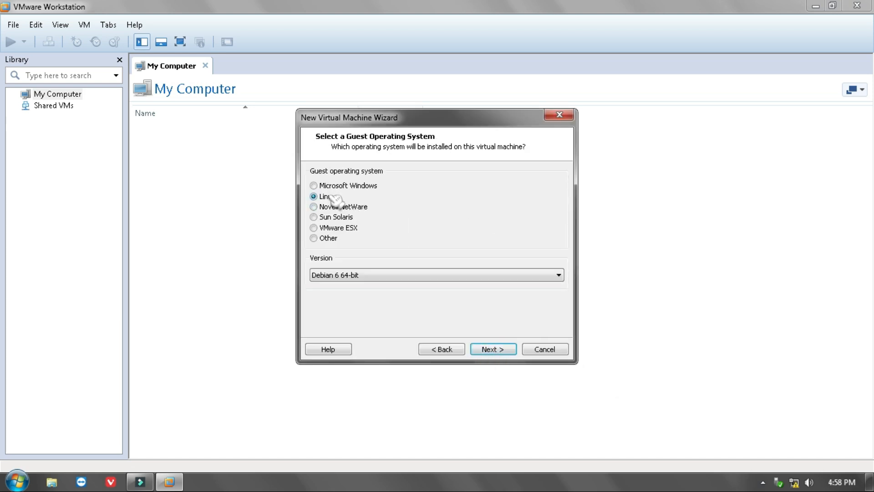
Accept Linux with Debian 6 64-bit as the guest operating system and name the virtual machine SLAX1
click(503, 348)
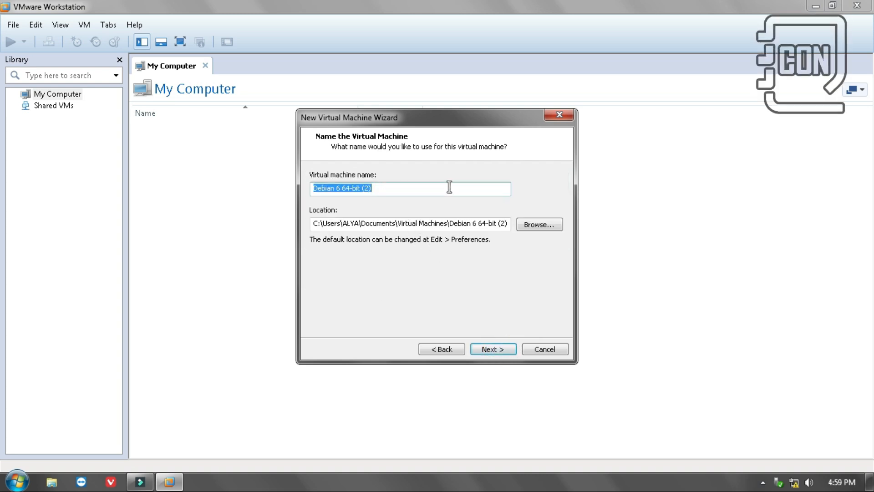
text(W)
key(BackSpace)
text(SLAX1)
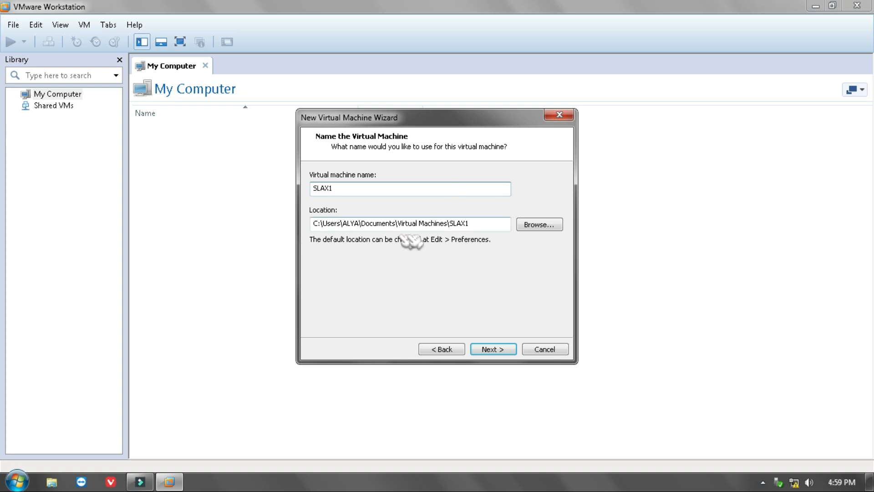
click(492, 350)
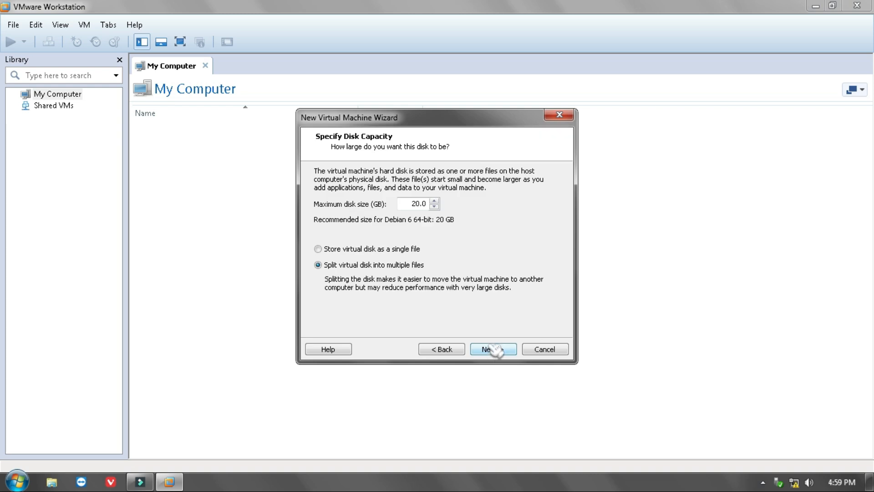
Store the 20 GB virtual disk as a single file and finish creating the virtual machine
click(318, 249)
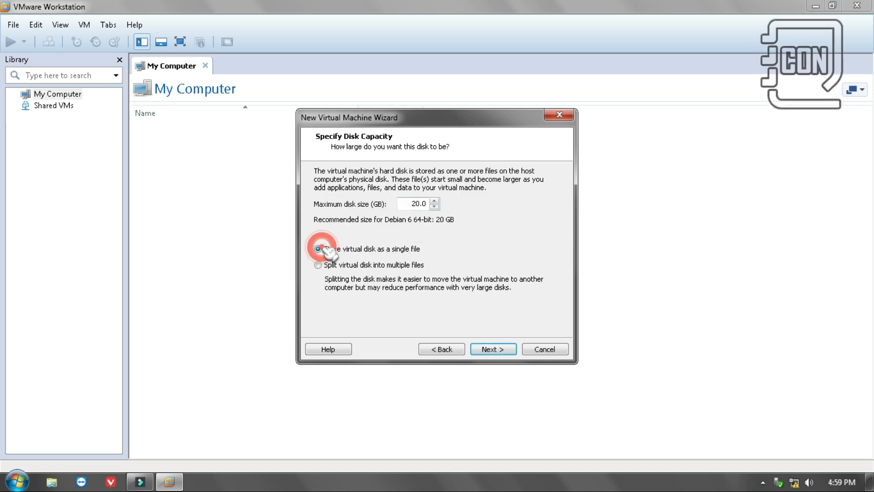
click(507, 354)
click(506, 355)
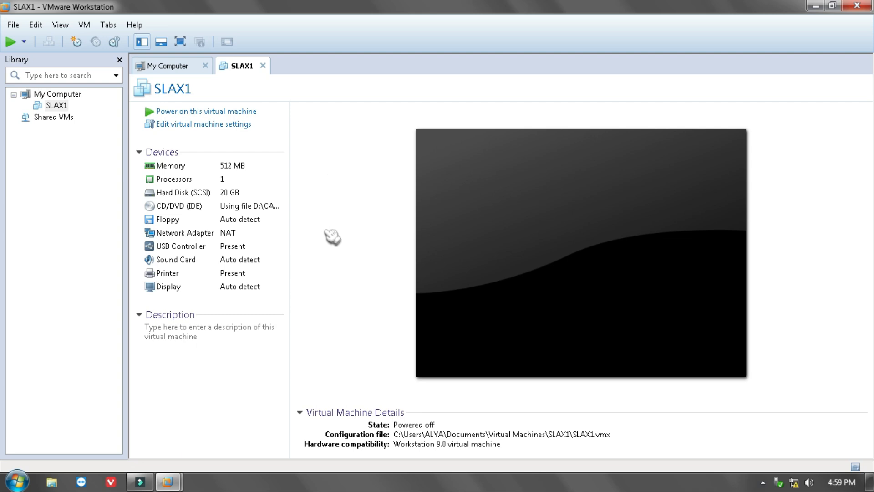
Power on the SLAX1 virtual machine and mark the guest installation as finished
click(200, 114)
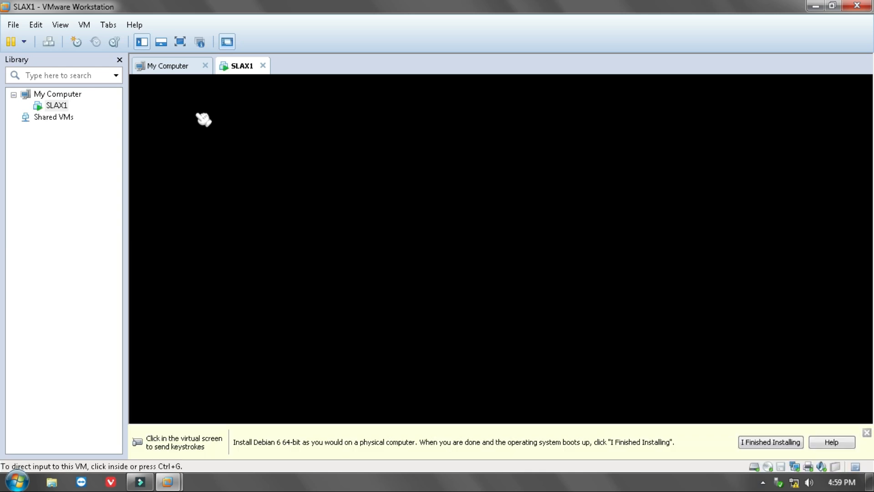
click(770, 442)
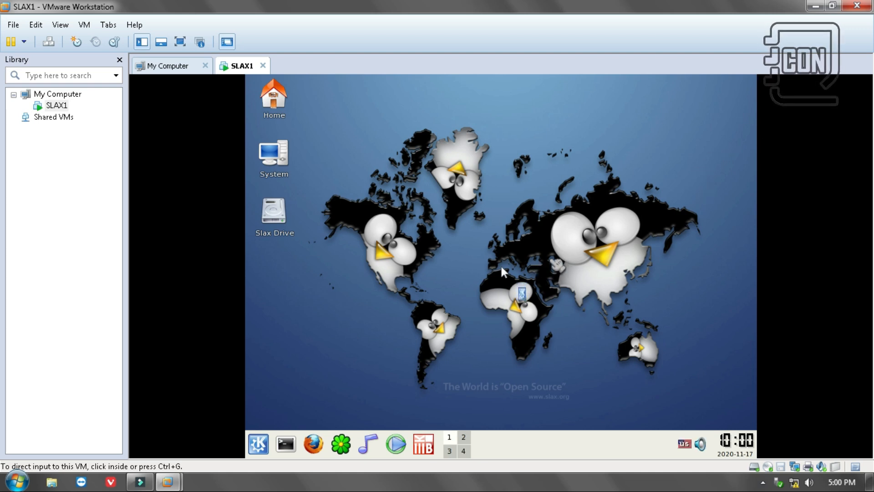
Examine the Slax desktop and the application categories in its K Menu, including System
click(501, 264)
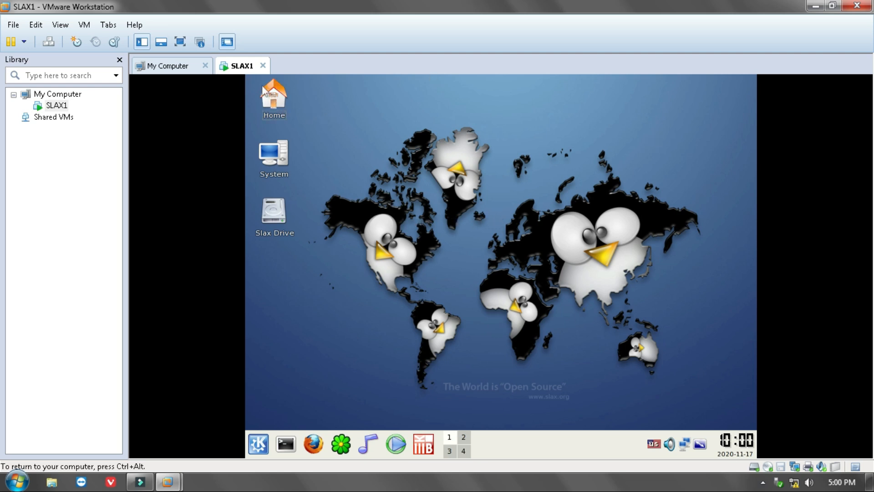
mouse_move(281, 101)
click(260, 447)
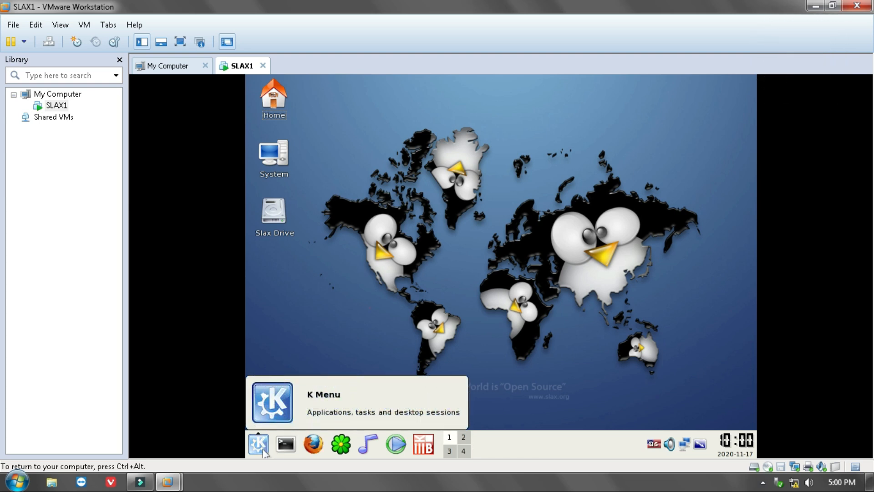
click(263, 450)
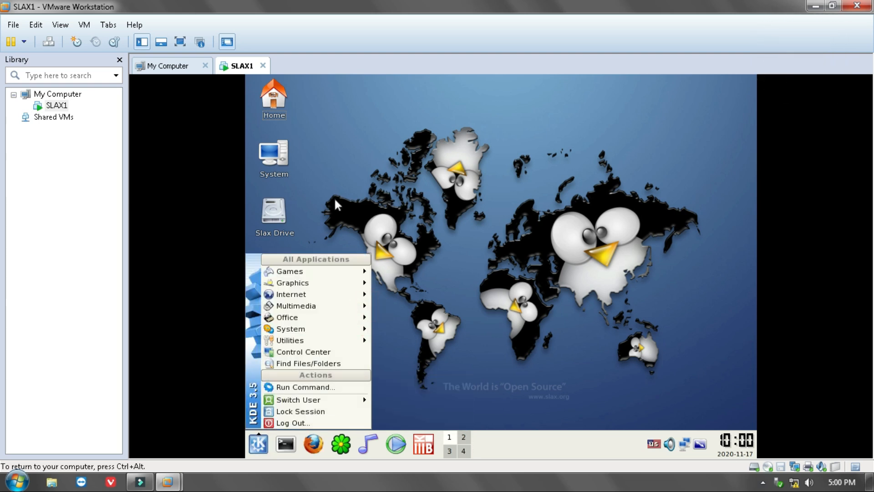
mouse_move(328, 276)
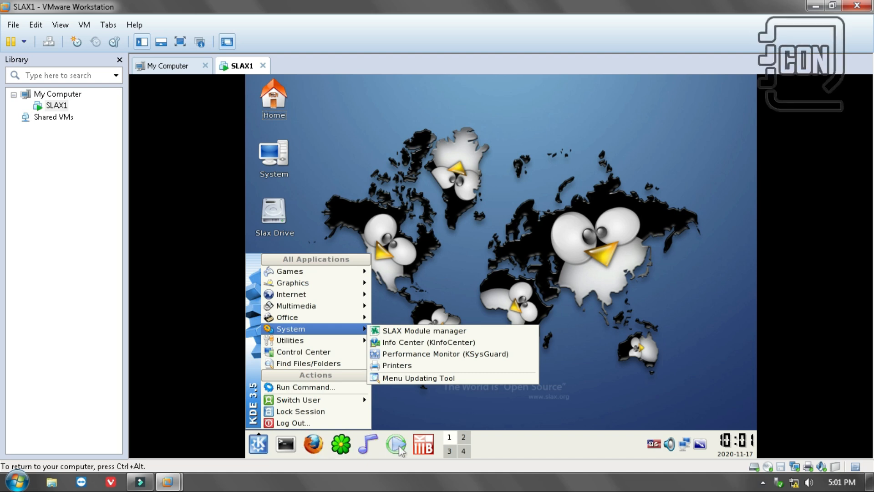
click(698, 303)
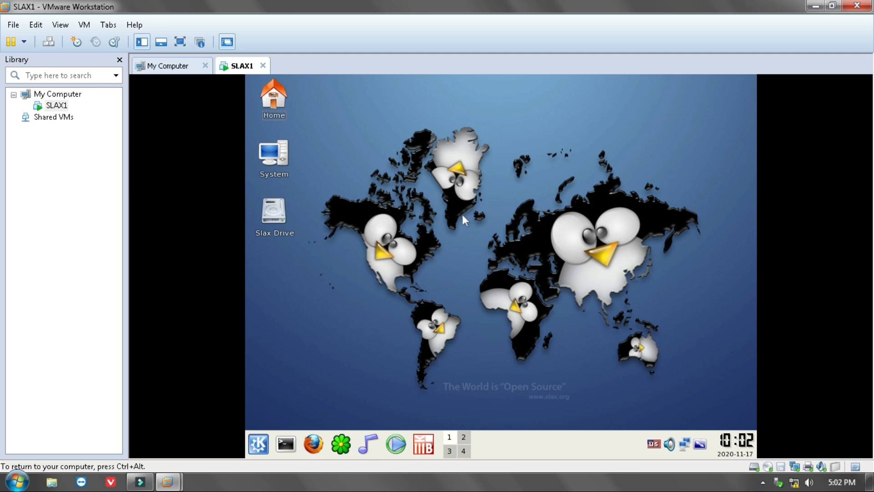
Turn off the Slax guest computer from its end-session options
click(263, 448)
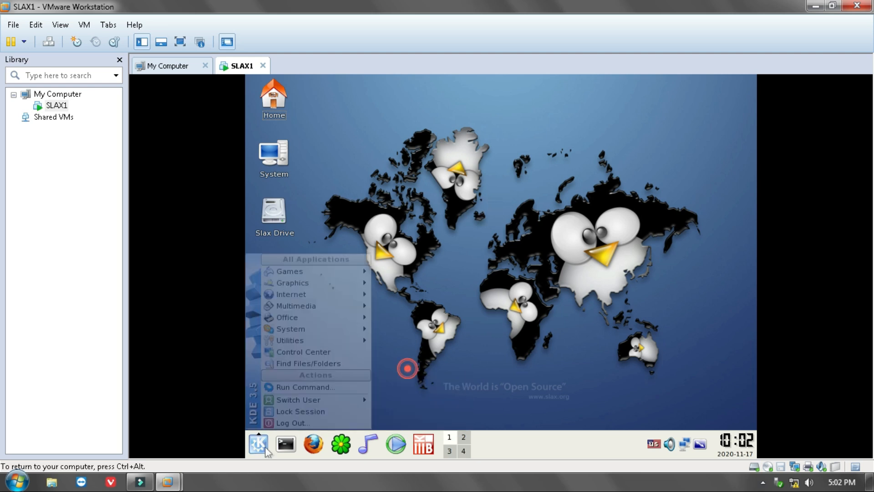
click(331, 423)
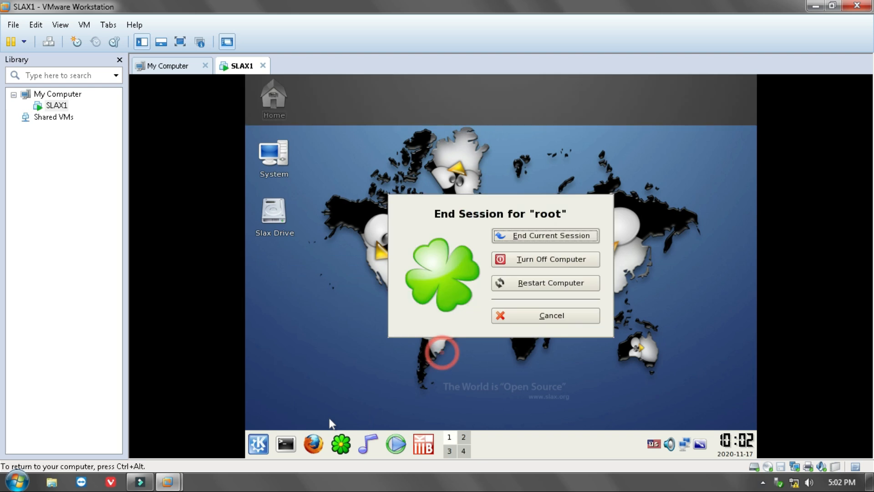
click(558, 259)
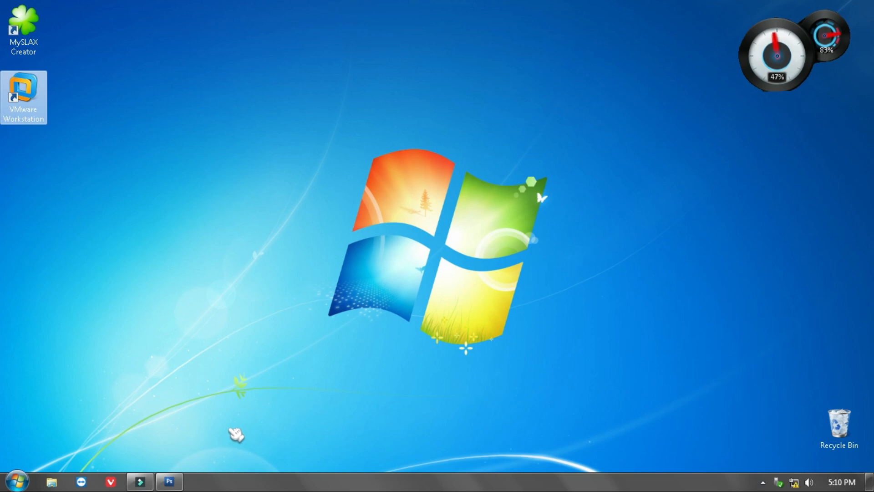
Switch to Adobe Photoshop CS3 and open SLAX BOOTSCREEN.jpg from My Pictures
click(227, 423)
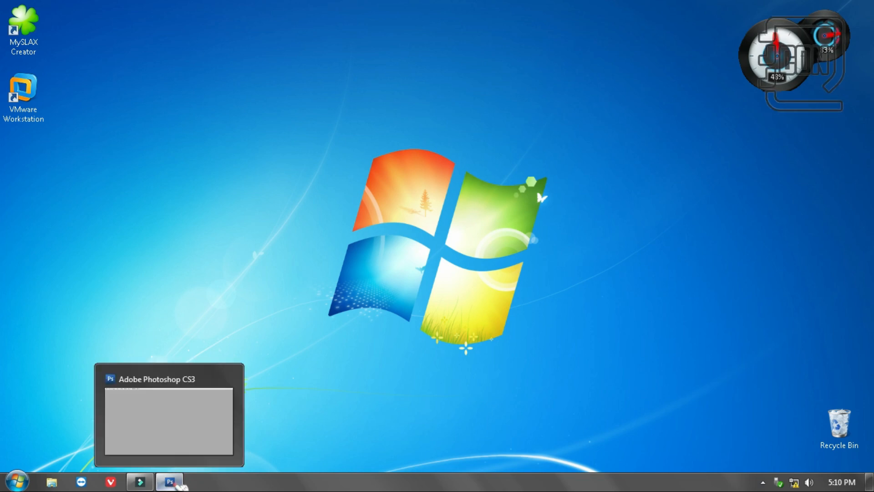
click(180, 484)
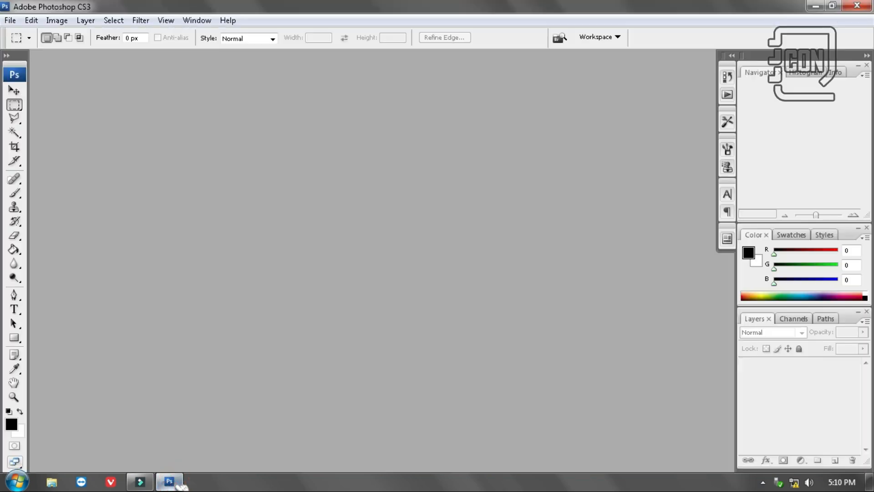
double_click(605, 325)
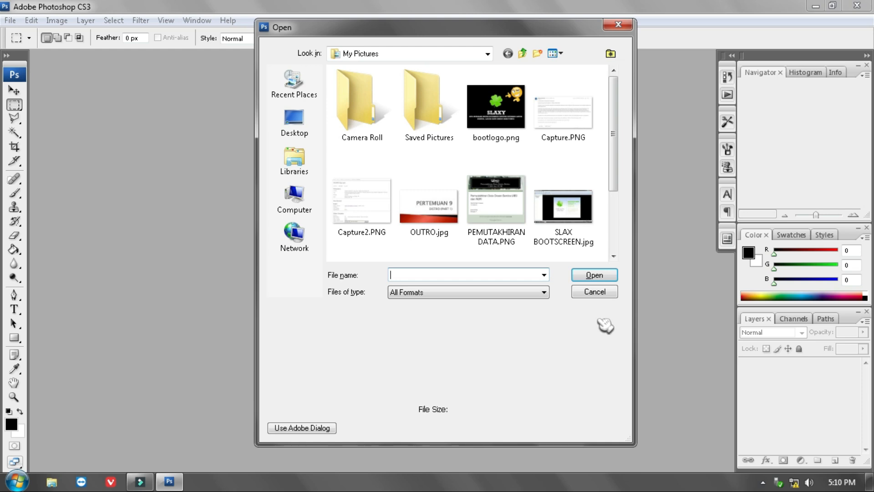
click(566, 206)
click(591, 275)
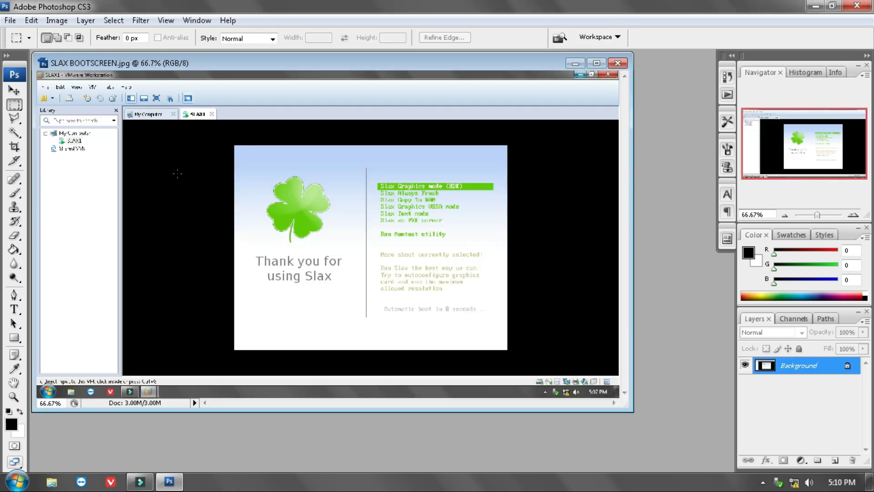
Crop the screenshot to the Slax boot screen area and enlarge its document window slightly
click(14, 146)
mouse_move(253, 165)
mouse_down()
mouse_move(385, 271)
mouse_move(400, 299)
mouse_move(362, 253)
mouse_up()
drag(382, 212, 507, 219)
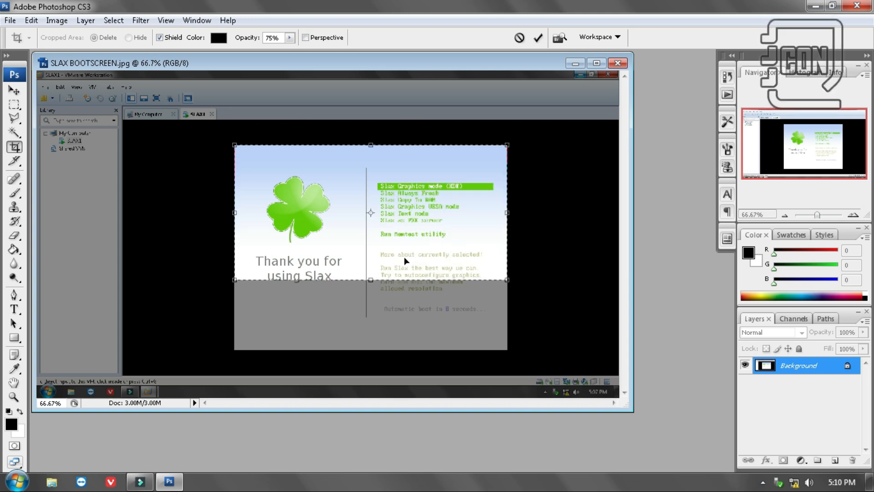
drag(369, 285, 378, 354)
double_click(400, 318)
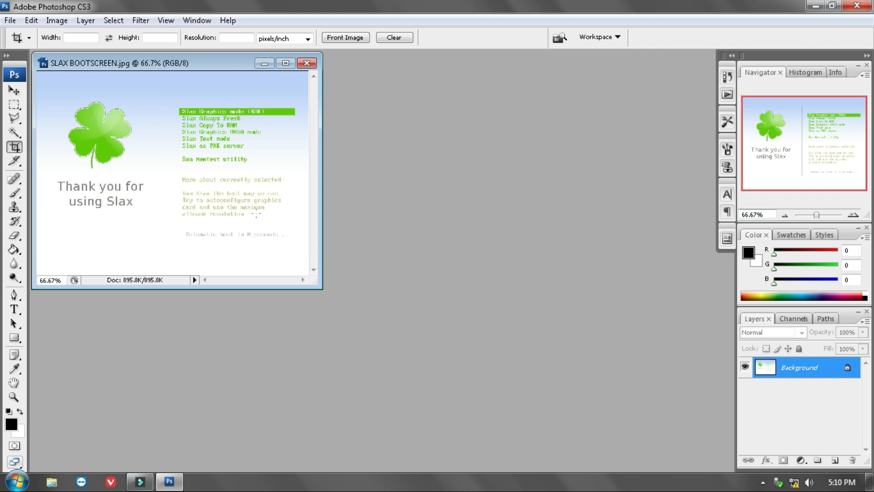
drag(321, 287, 333, 313)
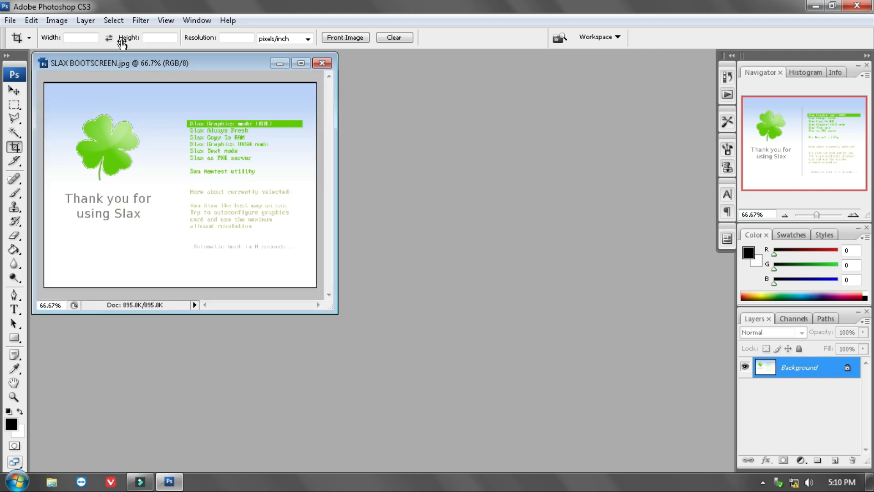
Check the pixel dimensions of the cropped boot screen image
click(56, 20)
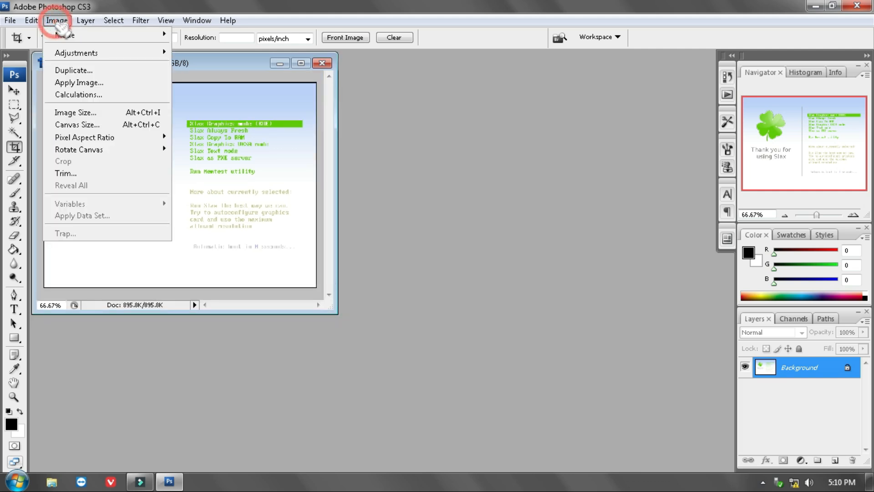
click(97, 114)
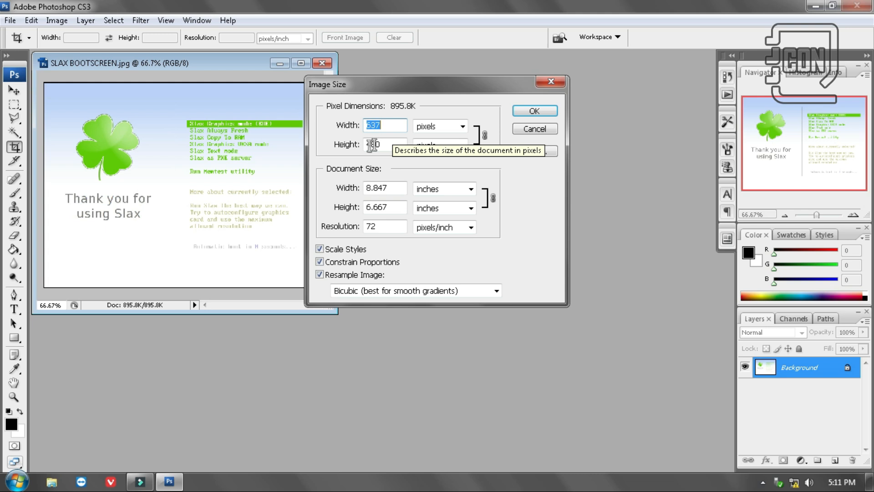
click(524, 115)
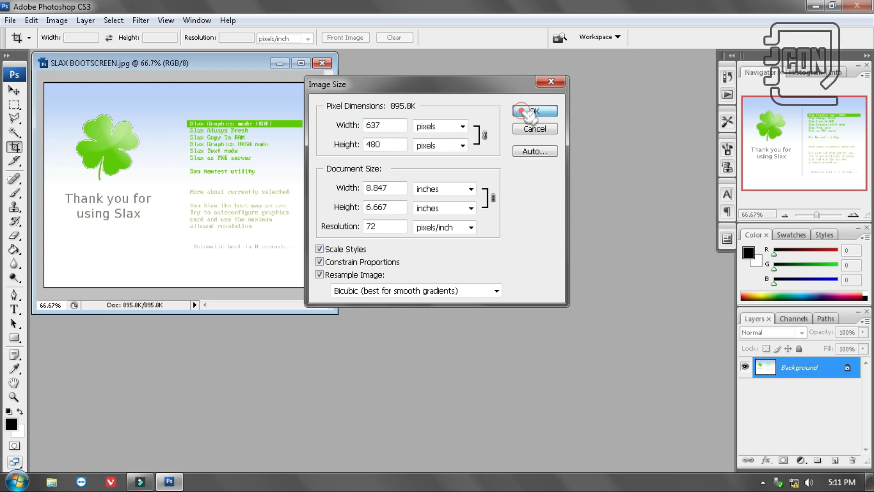
Create a new 640 × 480 pixel document with a white background and move its window clear of the boot screen image
key(ctrl+n)
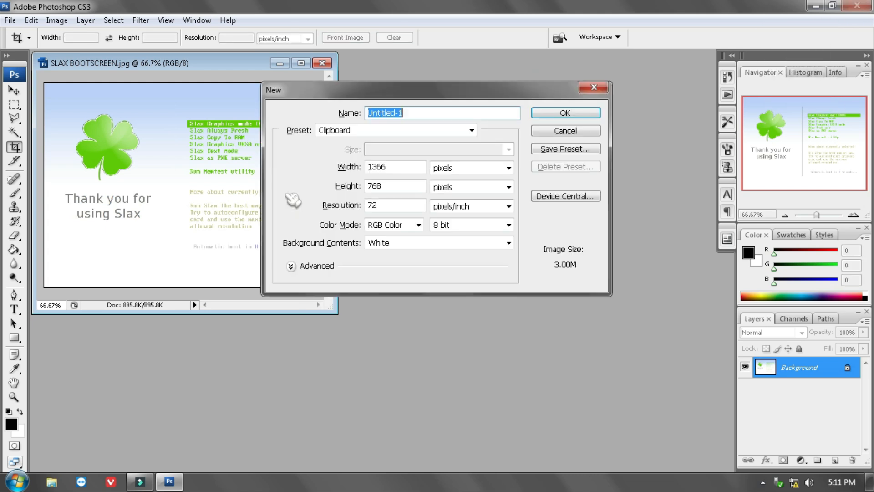
double_click(400, 167)
text(6)
key(Tab)
key(Tab)
text(48)
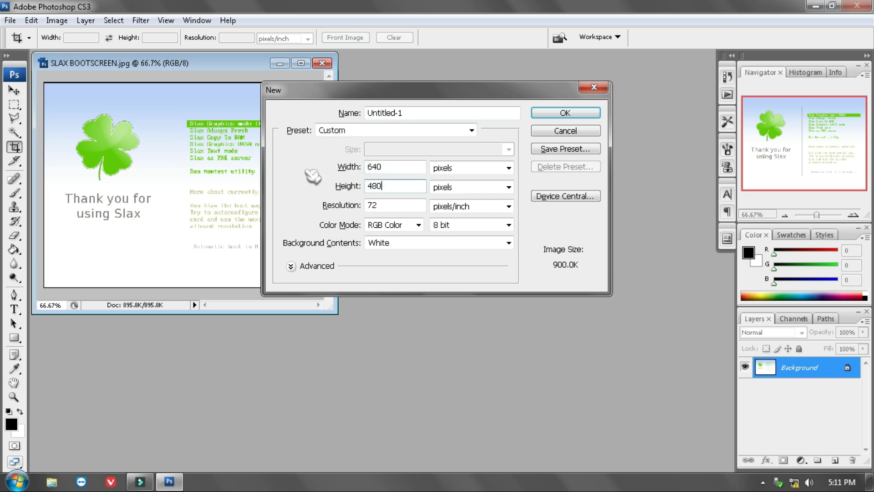
key(Return)
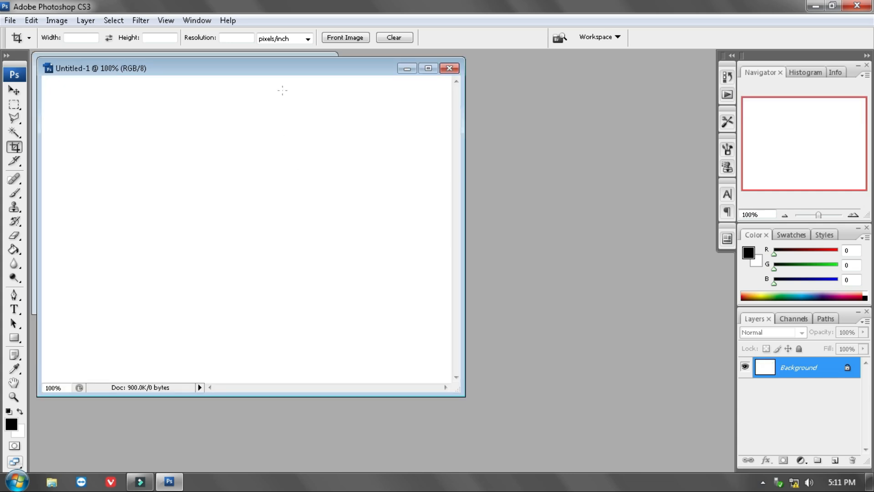
drag(297, 69, 395, 121)
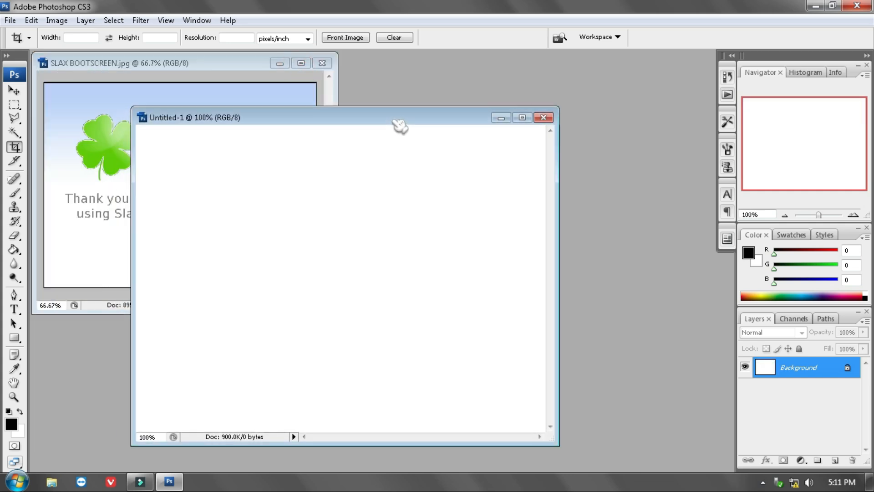
drag(317, 111, 464, 102)
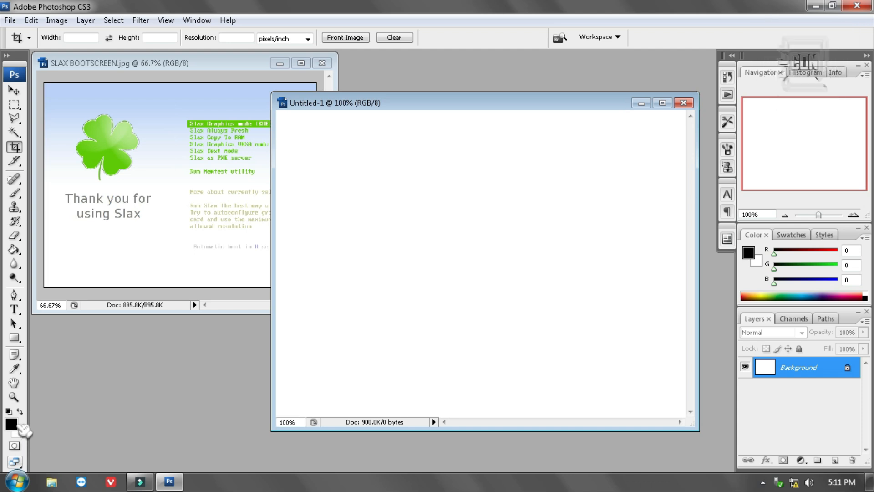
click(16, 340)
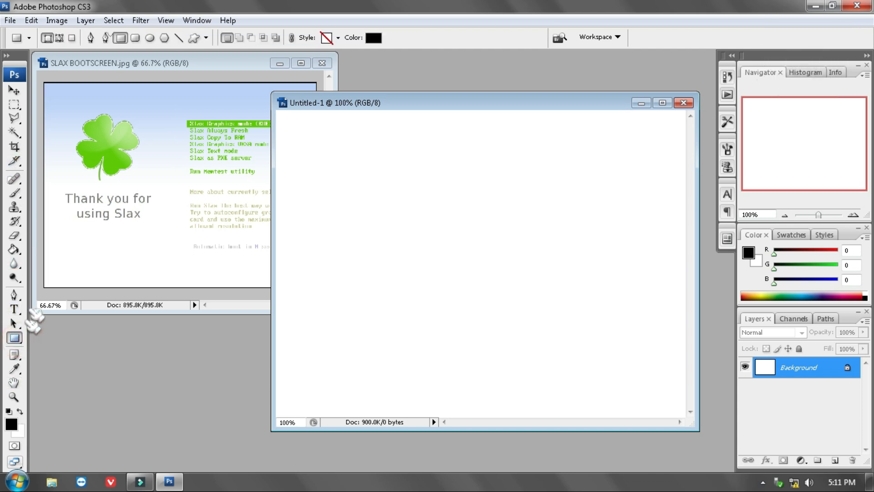
click(23, 345)
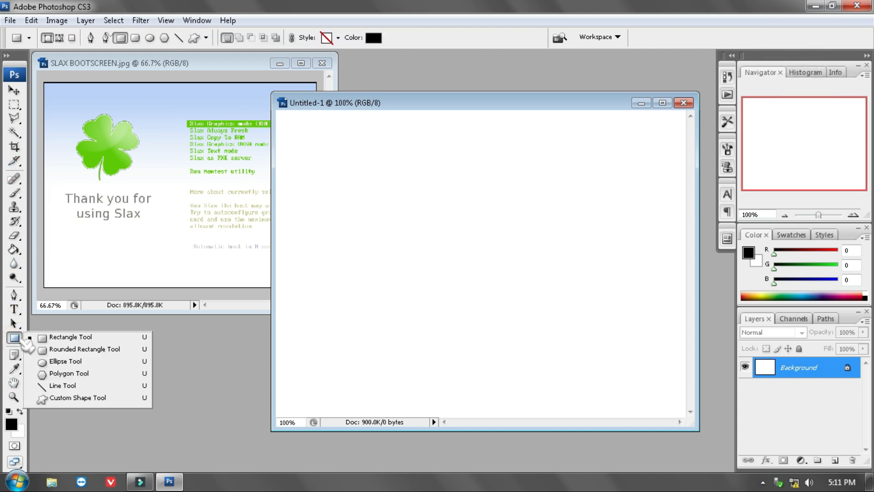
click(25, 343)
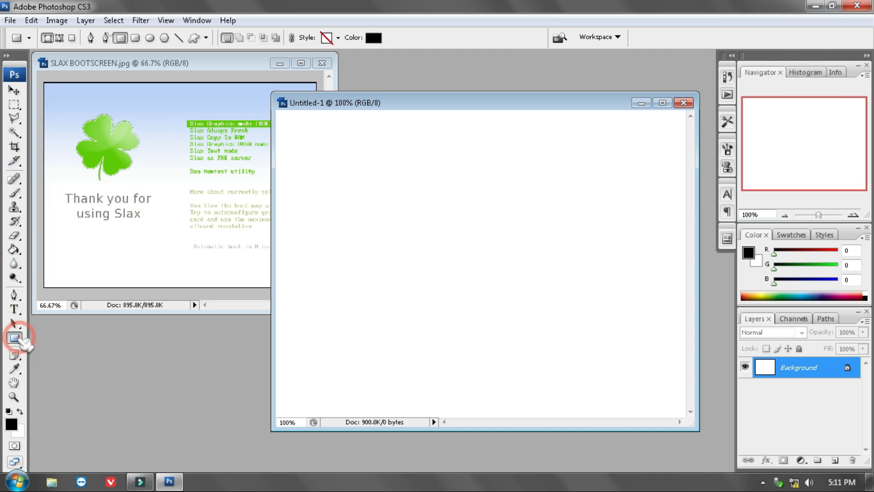
Activate the Gradient tool and load the Foreground to Background preset in the Gradient Editor
click(21, 252)
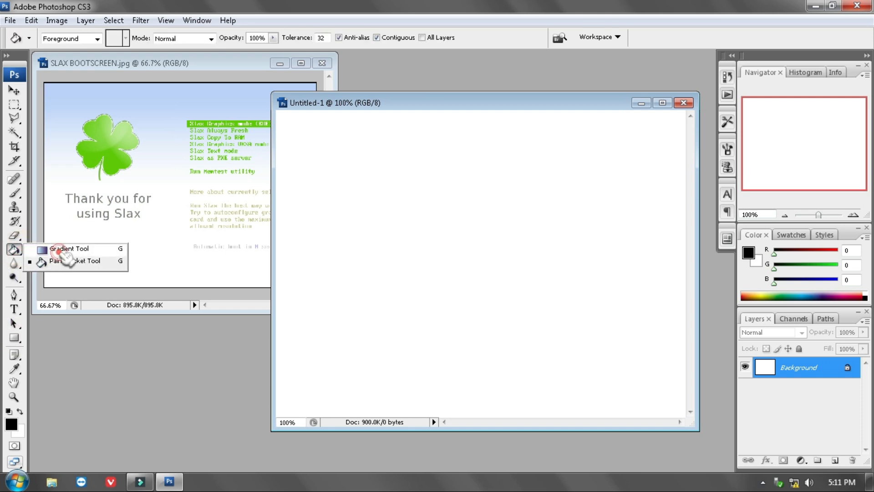
click(63, 249)
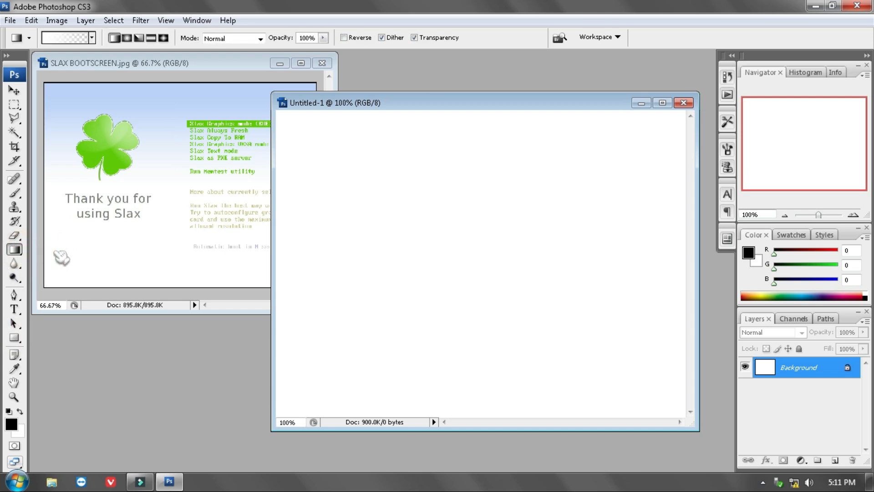
click(76, 40)
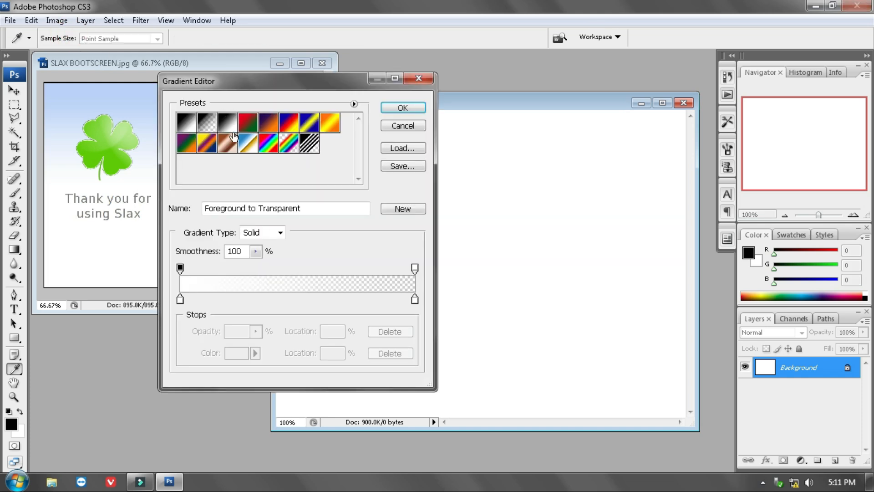
click(187, 122)
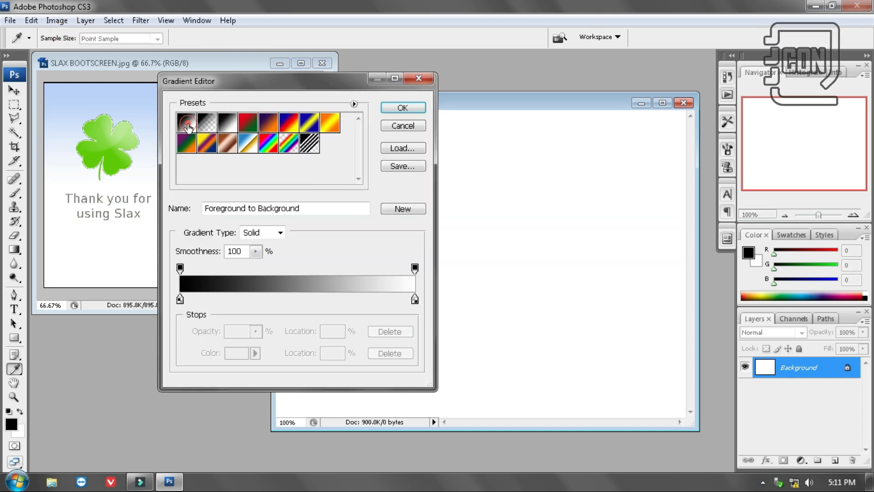
Change the gradient's black starting colour stop to bright red and accept the edited gradient
click(189, 283)
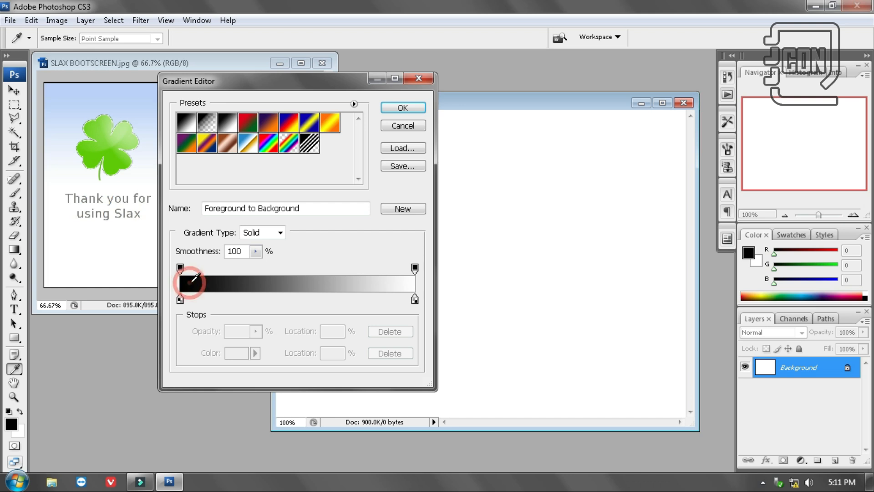
mouse_move(183, 269)
mouse_down()
mouse_move(201, 272)
mouse_move(185, 273)
mouse_up()
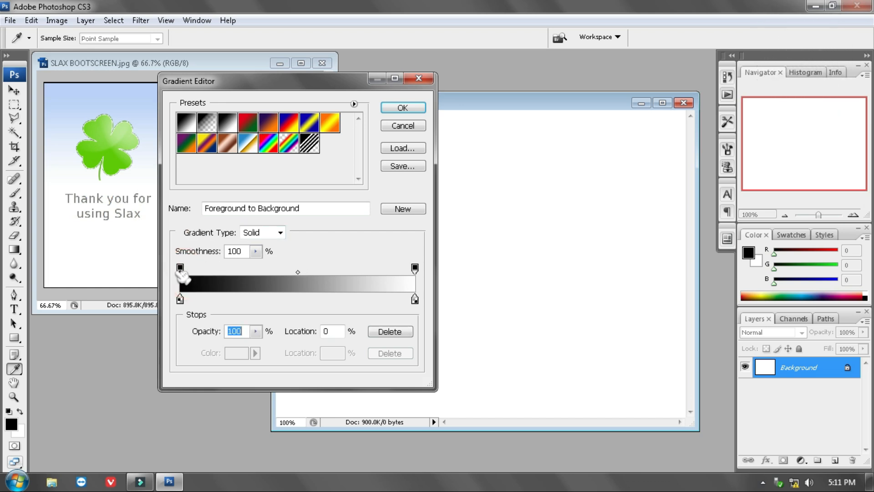
click(180, 299)
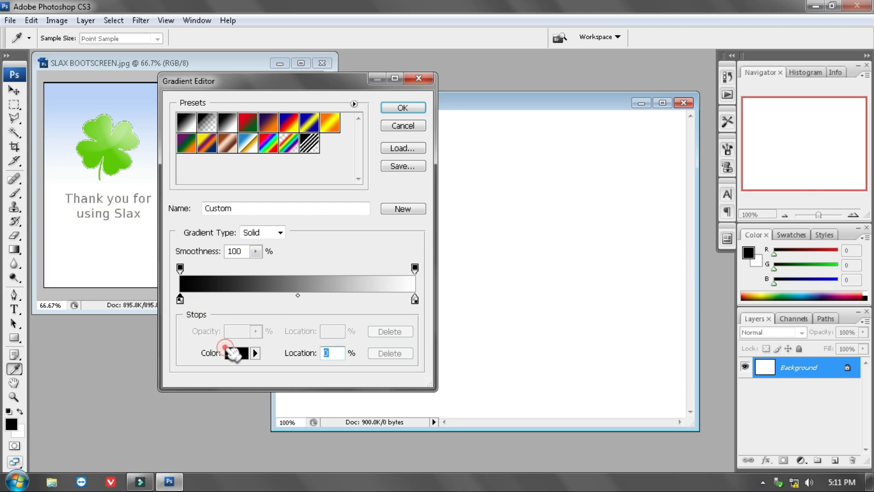
click(236, 352)
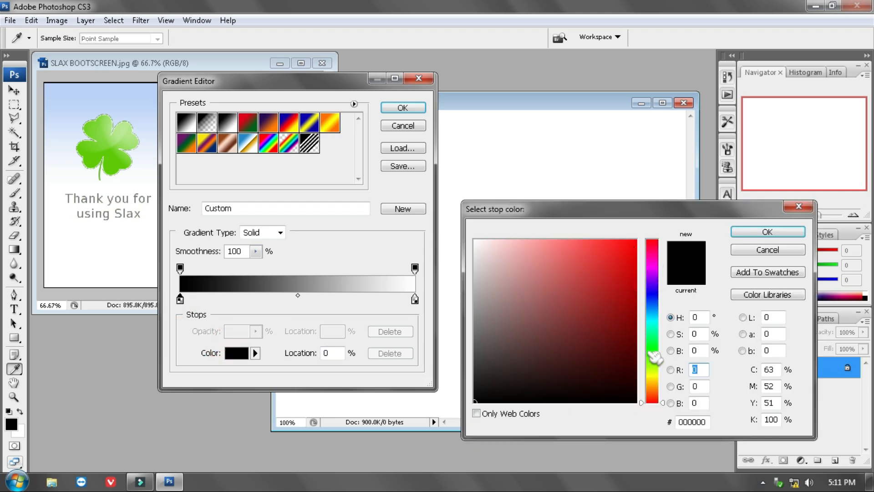
click(625, 250)
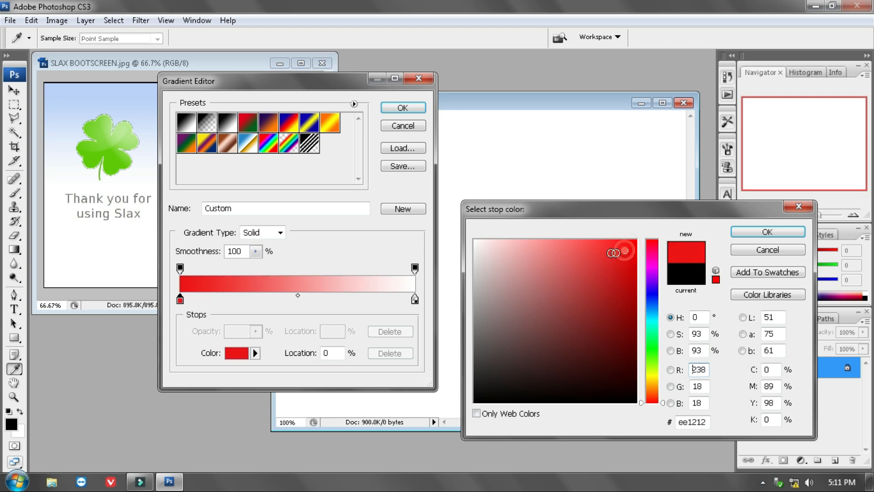
click(624, 250)
click(767, 231)
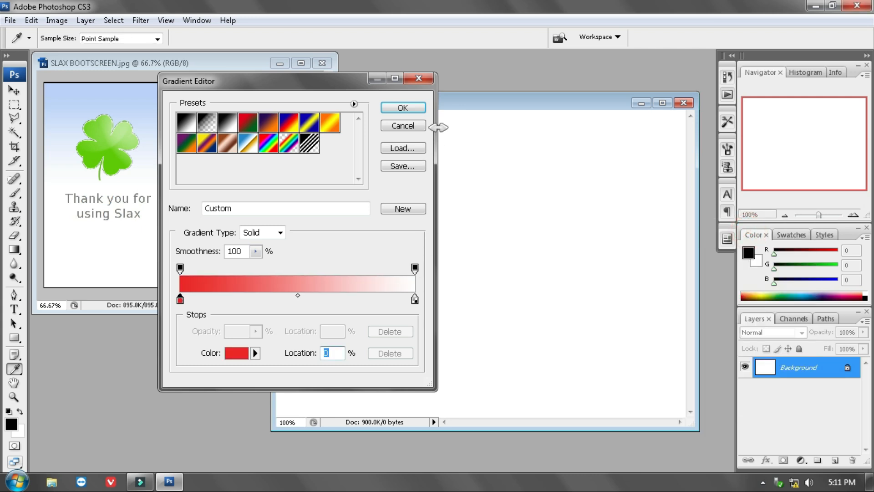
click(409, 110)
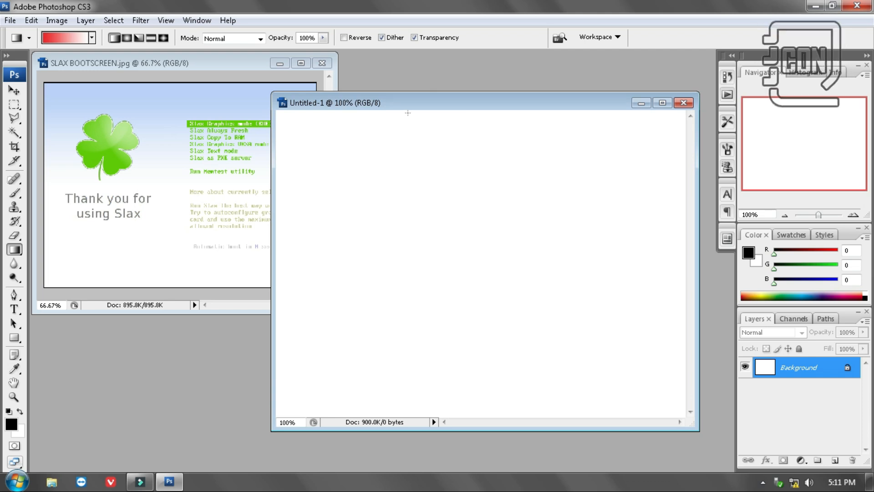
Try the red-to-white gradient from the canvas's top edge over its full height and over a short distance, undoing each
drag(408, 113, 410, 415)
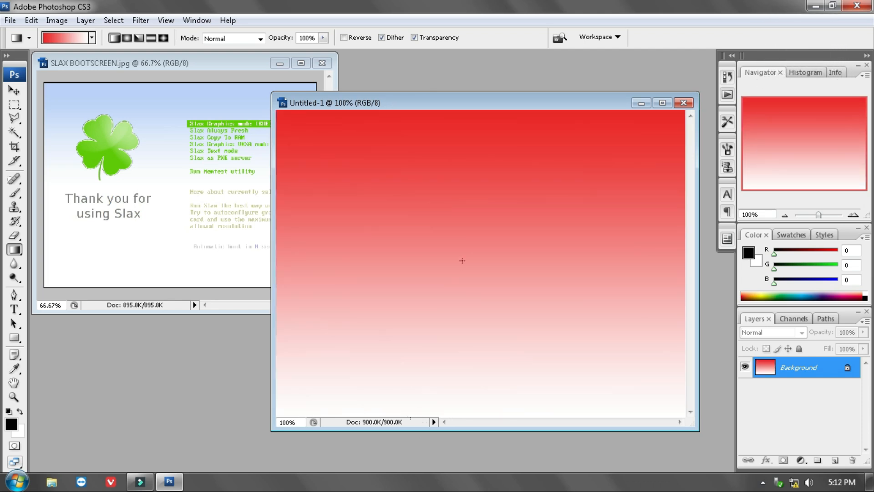
key(ctrl+z)
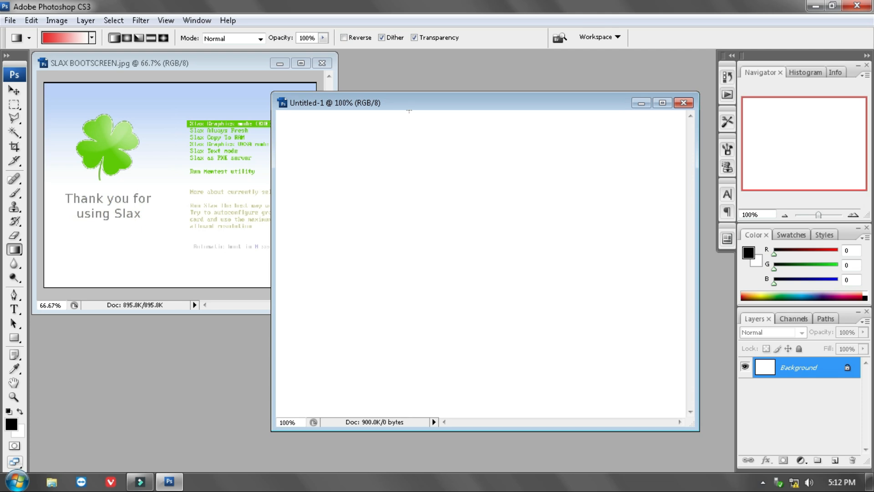
drag(408, 110, 410, 151)
key(ctrl+z)
Draw a vertical red-to-white gradient from the top edge over about the upper fifth of the blank canvas
click(409, 109)
drag(411, 112, 411, 170)
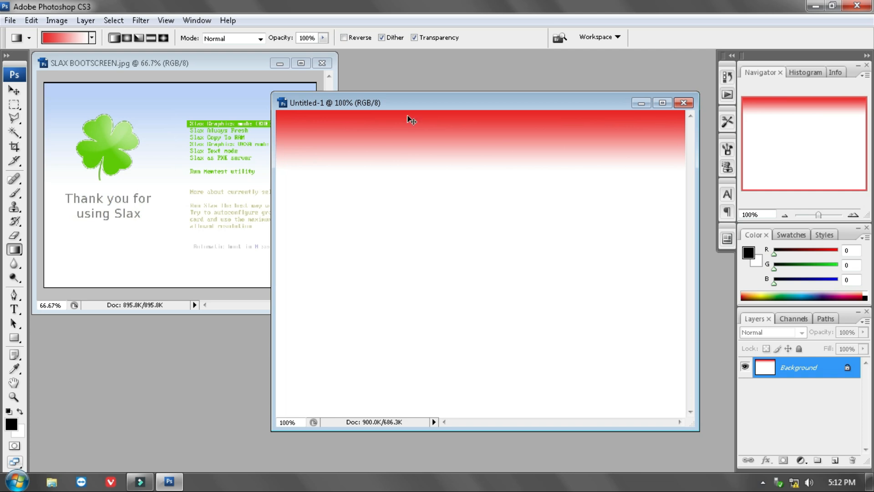
Undo the last gradient and draw a vertical red-to-white gradient from the canvas's top edge over about the upper 40% of its height
key(ctrl+z)
drag(405, 112, 396, 234)
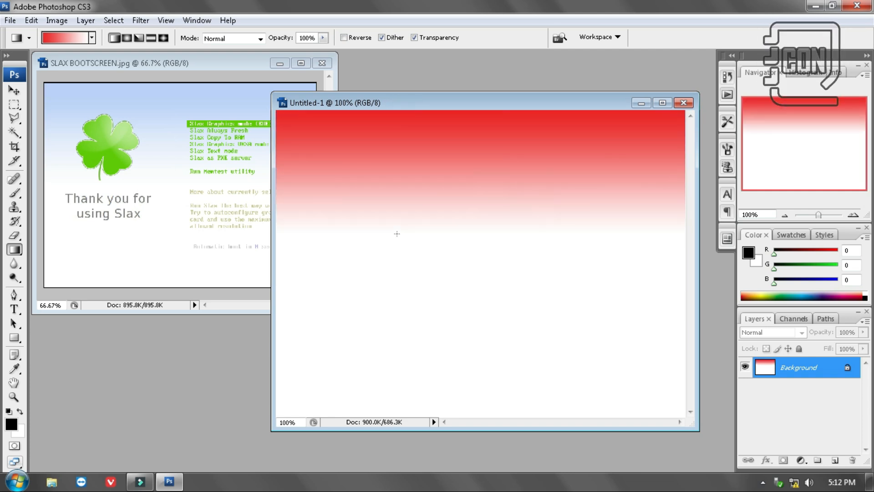
Open the thumbs-up pointing-fingers emoticon PNG from the My Pictures folder
double_click(166, 381)
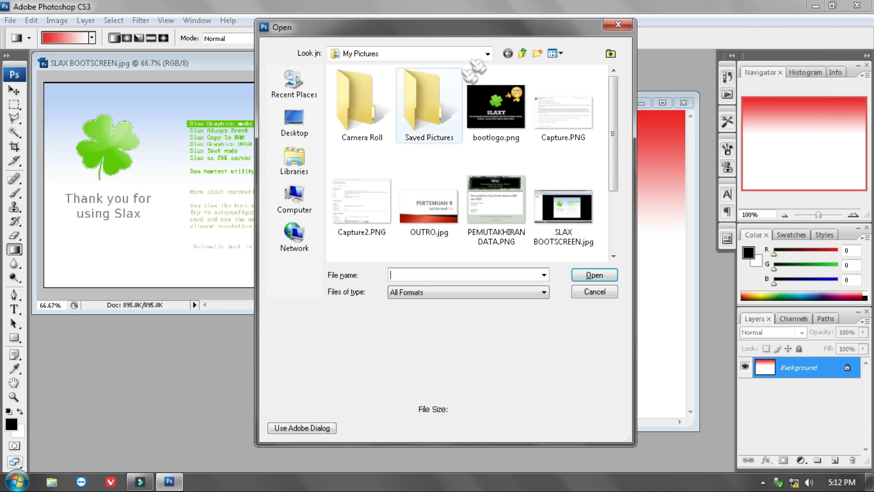
click(488, 101)
scroll(428, 127, down, 2)
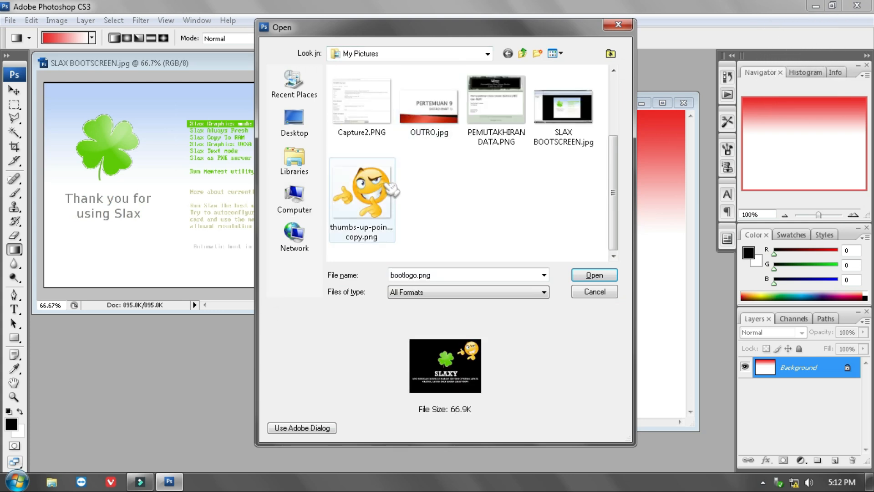
click(362, 196)
click(589, 274)
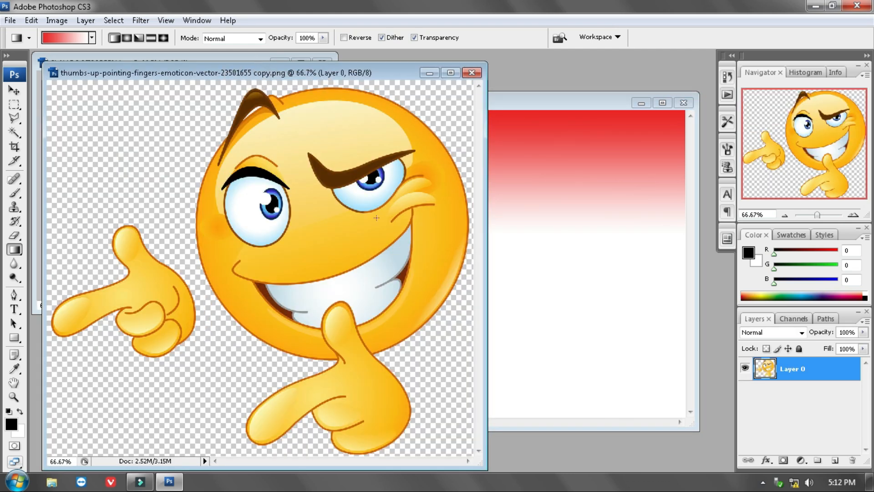
Copy the emoticon layer into the Untitled-1 gradient image and close the emoticon source file
drag(782, 375, 555, 296)
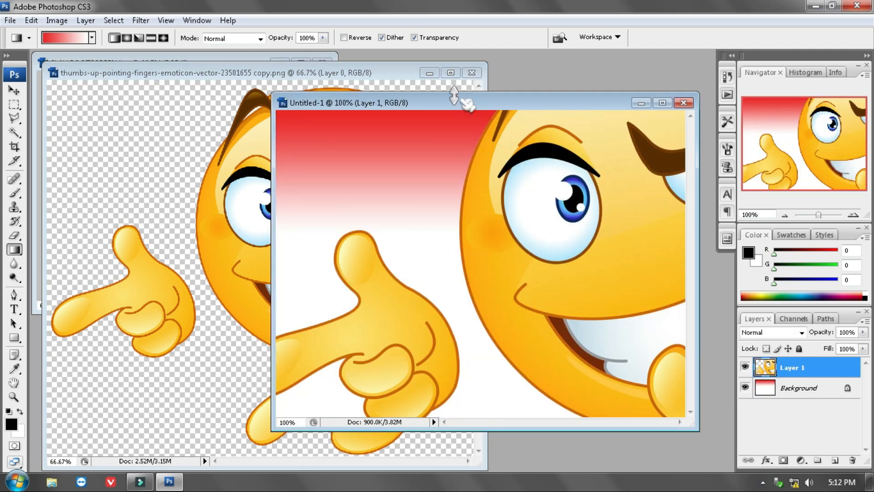
click(472, 73)
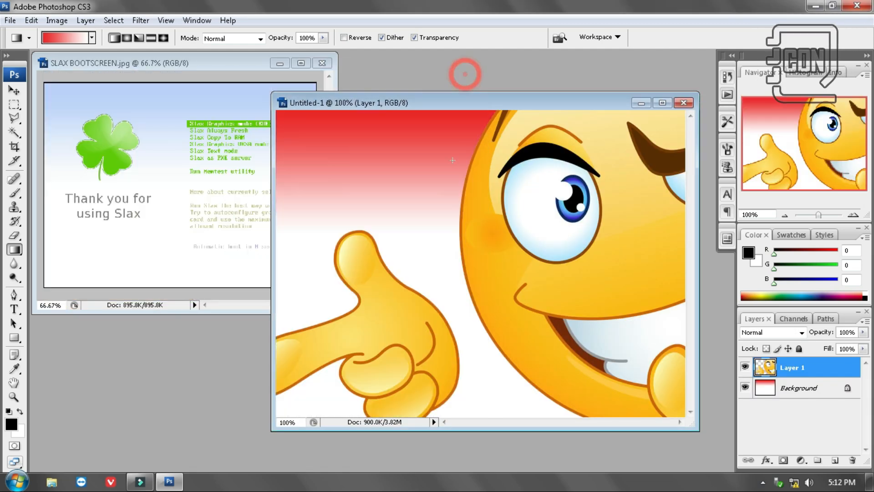
Free-transform the emoticon layer, scaling it proportionally to about 24.5% and placing it in the left half of the canvas
click(31, 20)
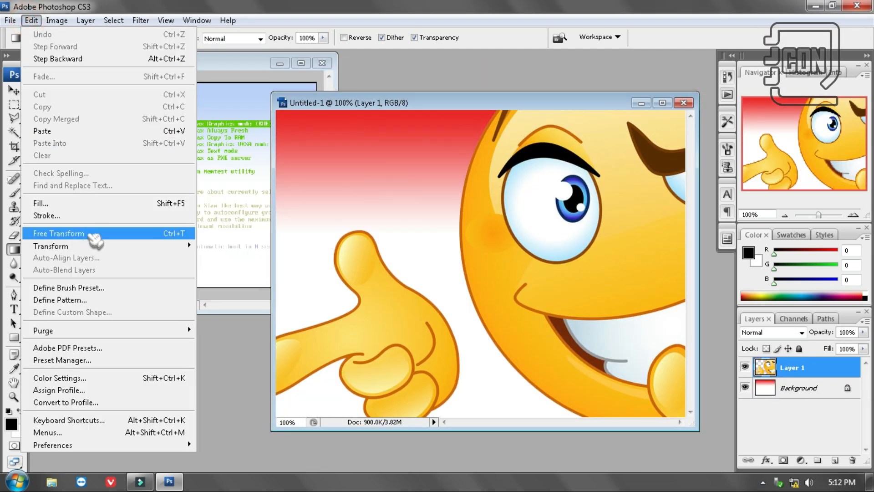
click(82, 230)
drag(521, 206, 434, 312)
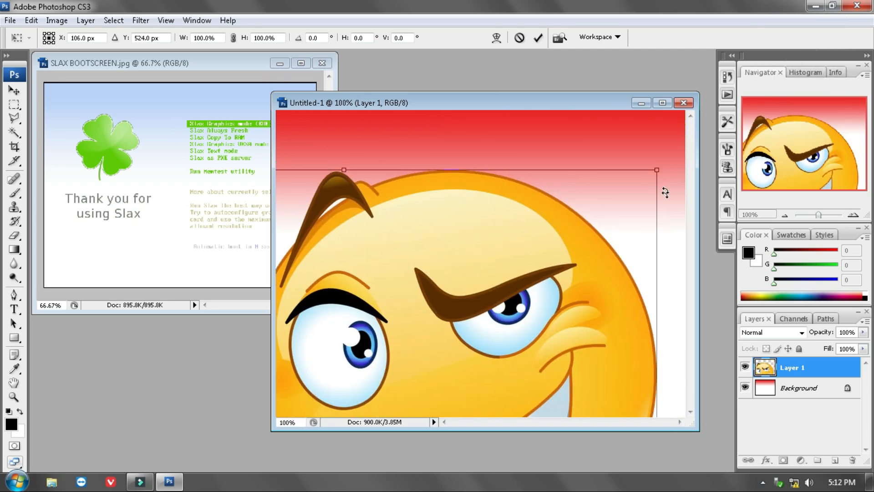
drag(581, 233, 423, 312)
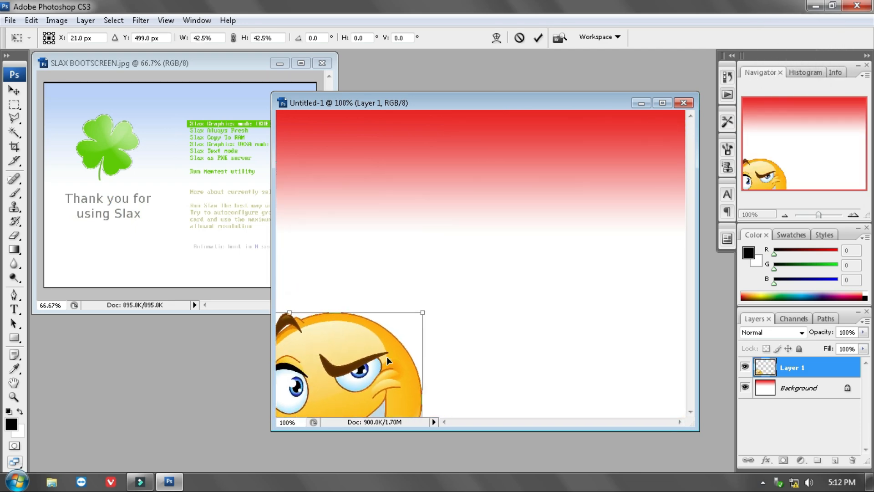
drag(386, 357, 492, 198)
drag(524, 159, 415, 251)
drag(375, 287, 413, 223)
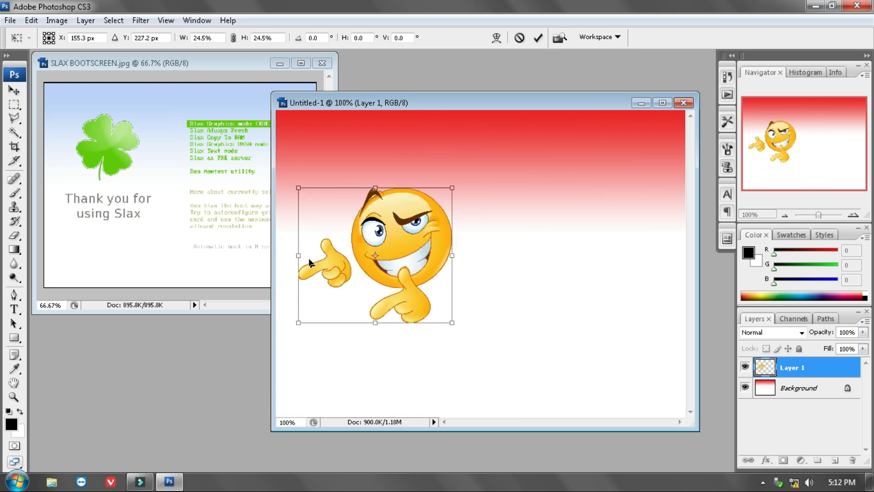
Flip the emoticon horizontally, place it in the canvas's upper-left area at about 24.2% width and 22.4% height, and apply the transformation
drag(299, 258, 620, 256)
drag(460, 233, 345, 193)
drag(471, 278, 453, 265)
click(14, 90)
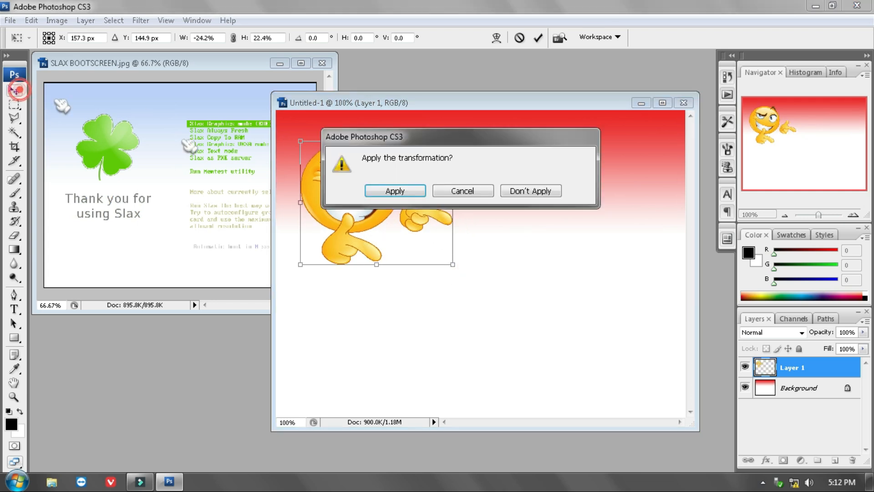
click(403, 190)
Free-transform the emoticon down to about 91.2% width and 92.4% height, keeping its upper-left corner fixed, and apply the transformation
drag(465, 105, 242, 184)
key(ctrl+minus)
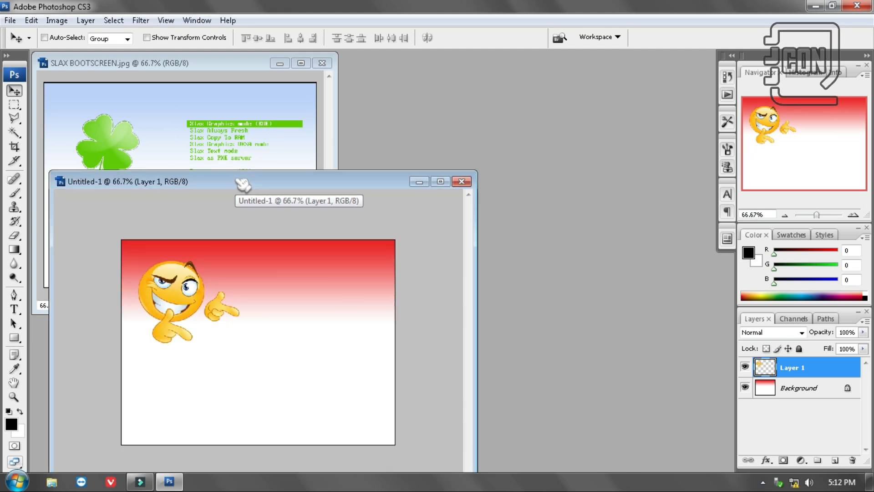
drag(243, 183, 166, 178)
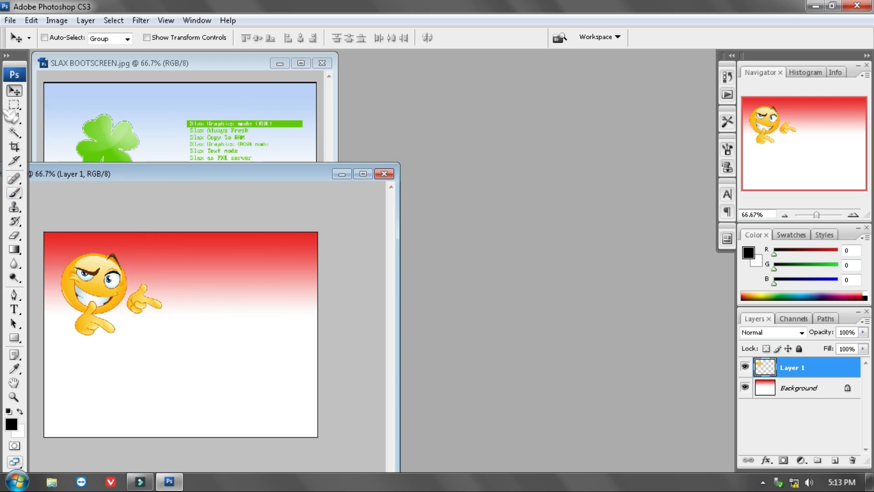
click(36, 21)
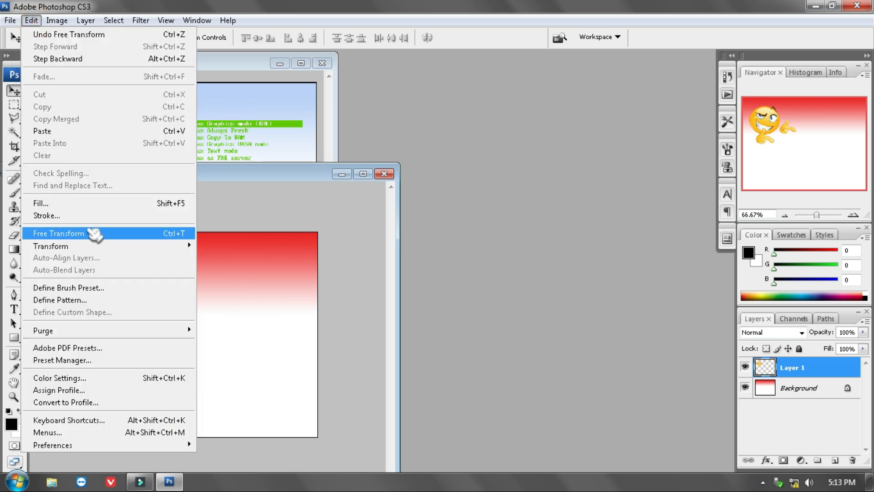
click(101, 232)
drag(162, 335, 153, 328)
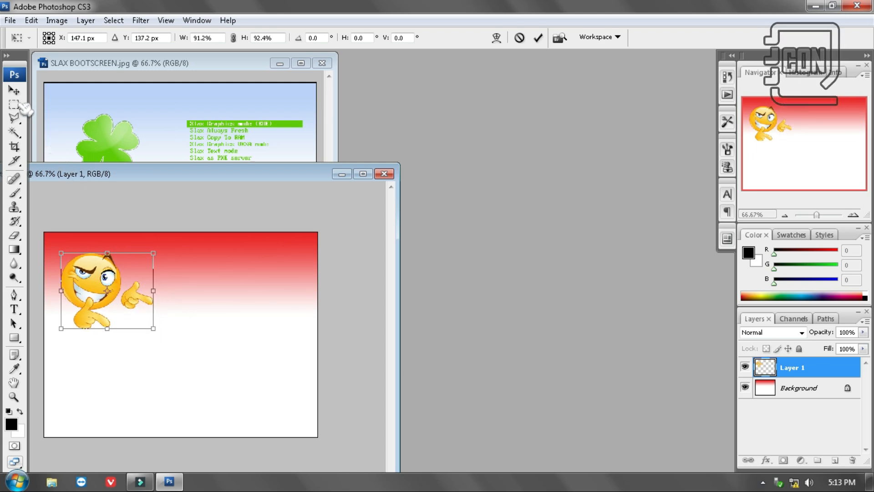
click(14, 90)
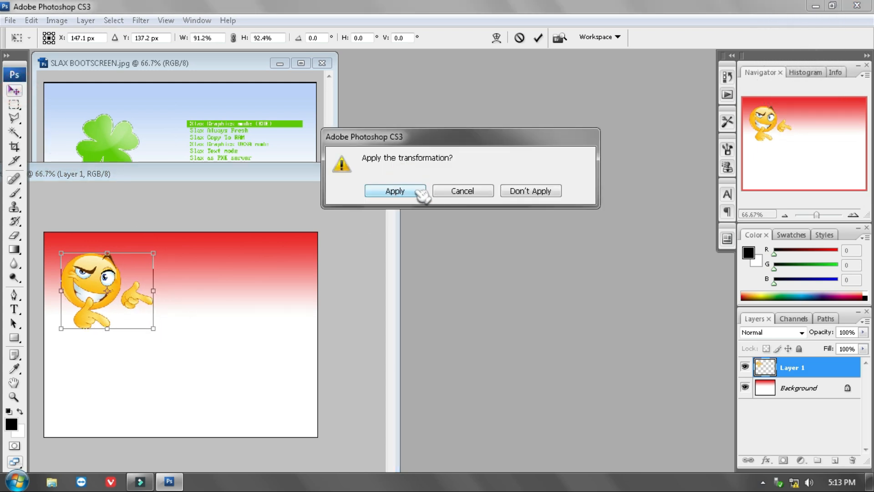
click(415, 191)
Add the text "TERIMA KASIH SUDAH MENGGUNAKAN SLAX" below the emoticon using the Type tool
drag(287, 167, 598, 107)
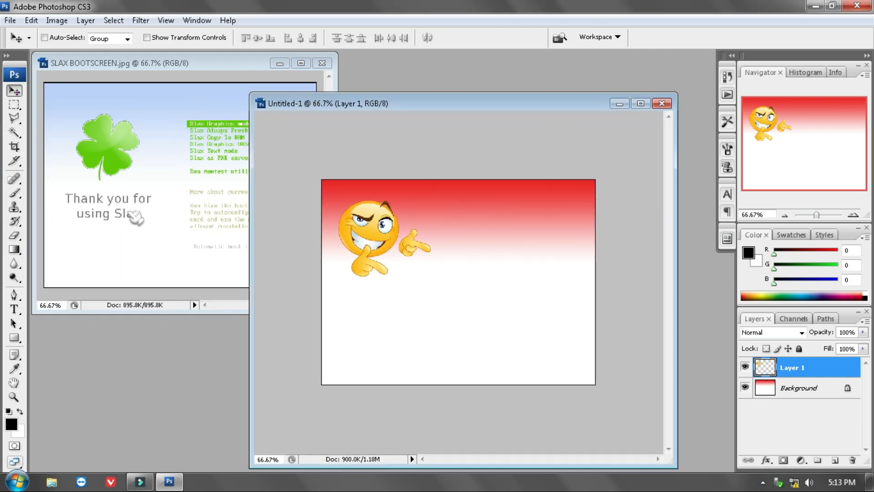
key(t)
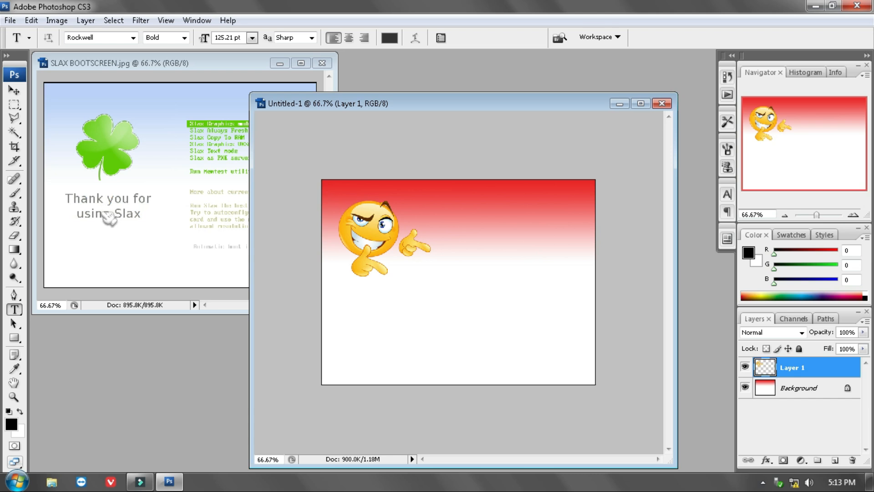
click(14, 295)
click(14, 309)
click(337, 327)
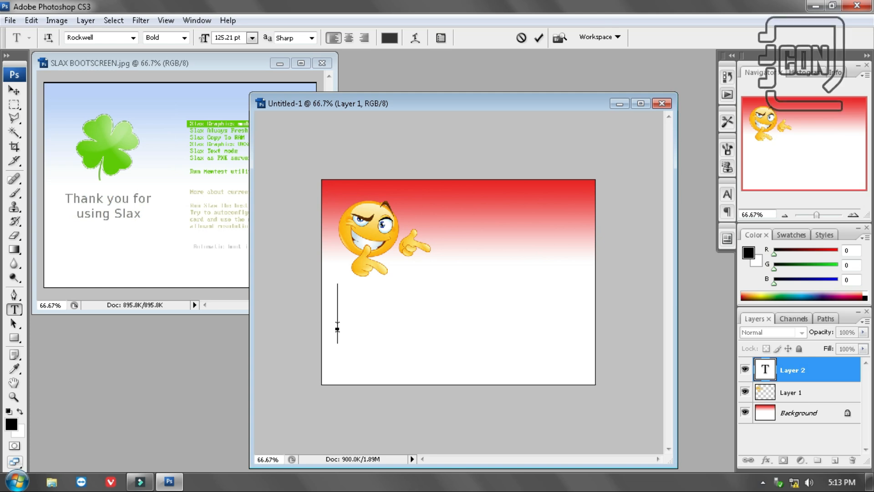
text(TER)
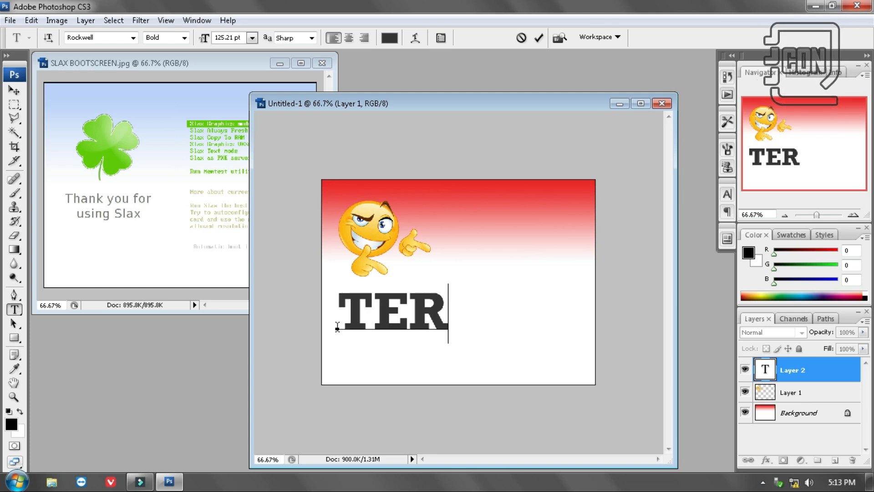
key(BackSpace)
key(BackSpace)
key(BackSpace)
text(TERIMA KA)
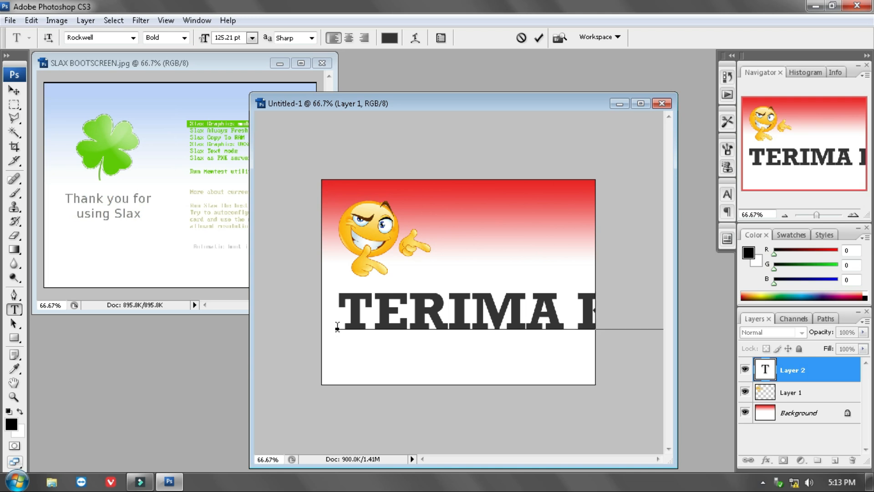
Set the font size of the whole thank-you text to 30 pt
key(ctrl+a)
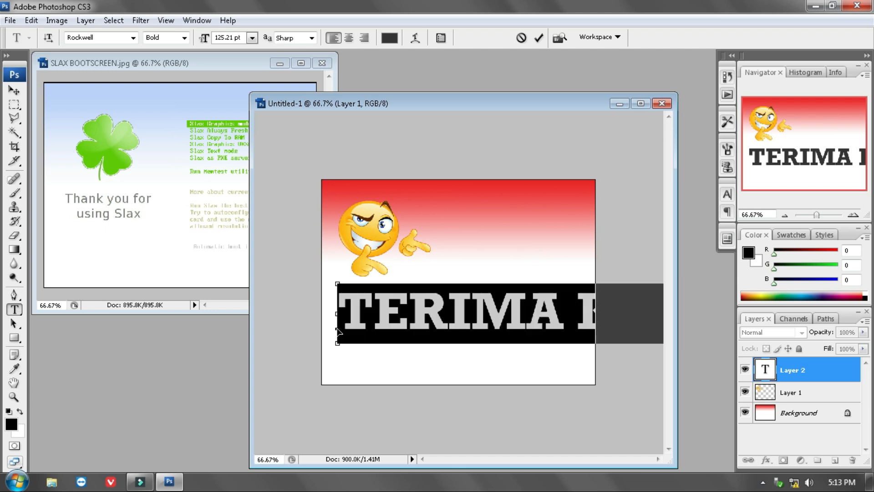
click(252, 38)
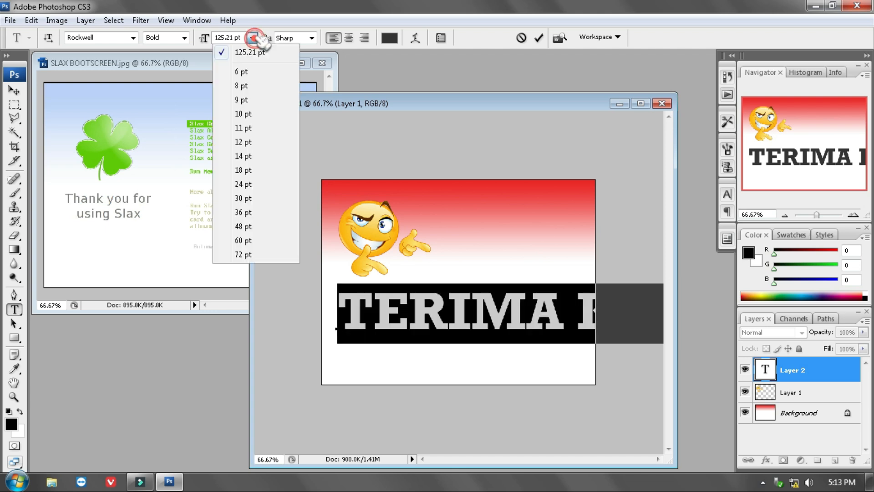
click(241, 198)
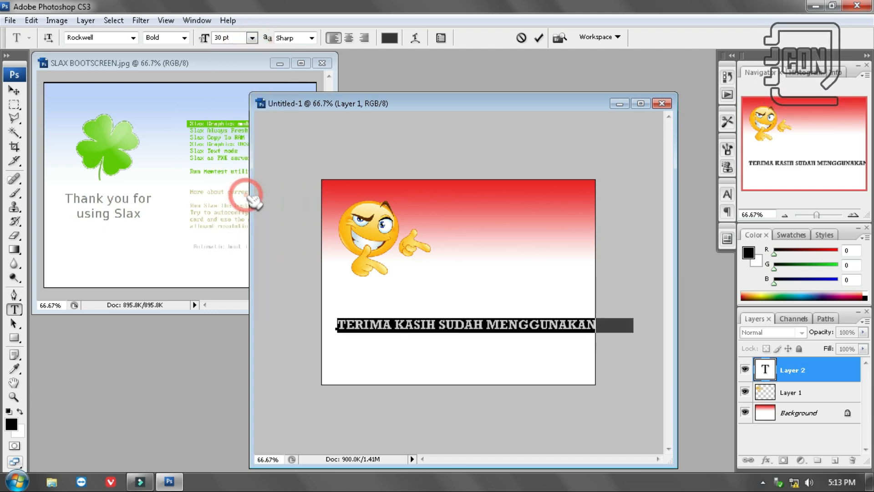
Break the text into two lines after "TERIMA KASIH" and commit the text edit
click(479, 324)
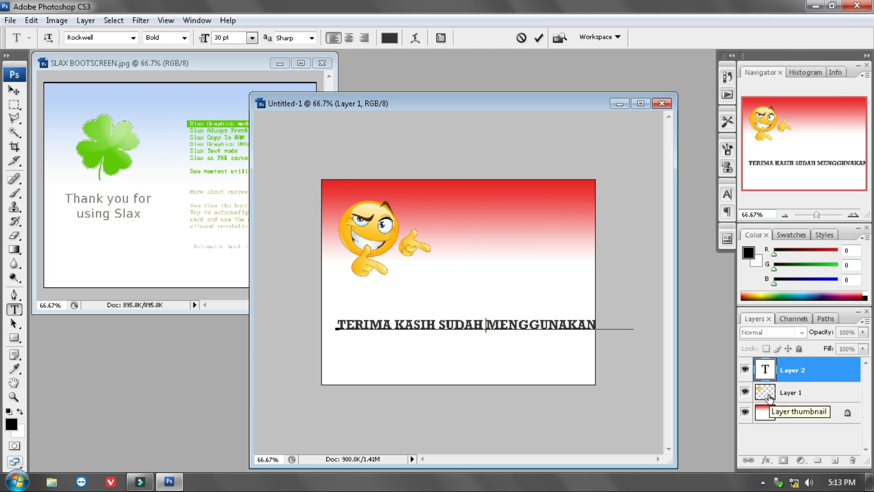
key(Left)
key(Left)
key(Left)
key(Left)
key(Left)
key(Left)
key(BackSpace)
key(Return)
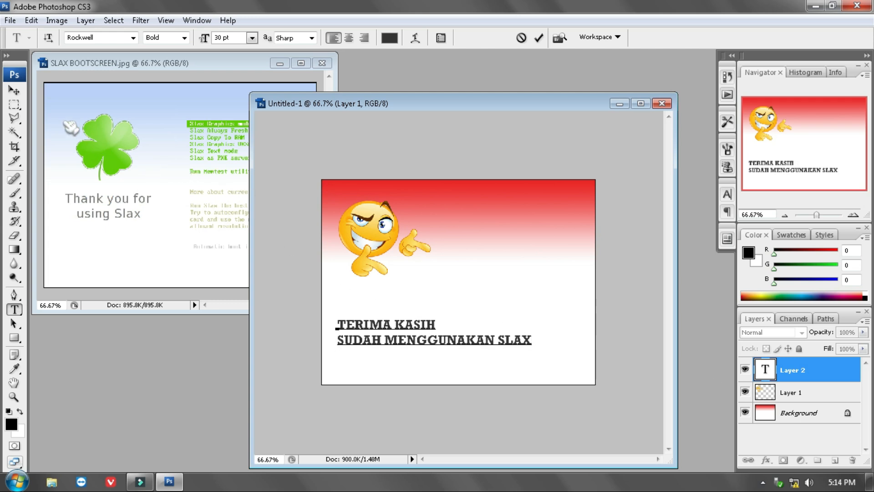
click(14, 90)
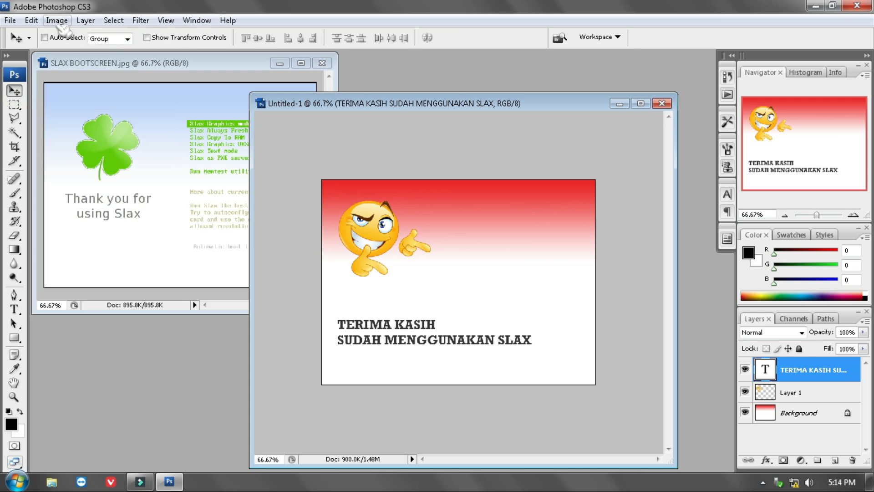
Free-transform the thank-you text to about 71.5% width and 112.6% height and apply the transformation
click(31, 20)
click(86, 236)
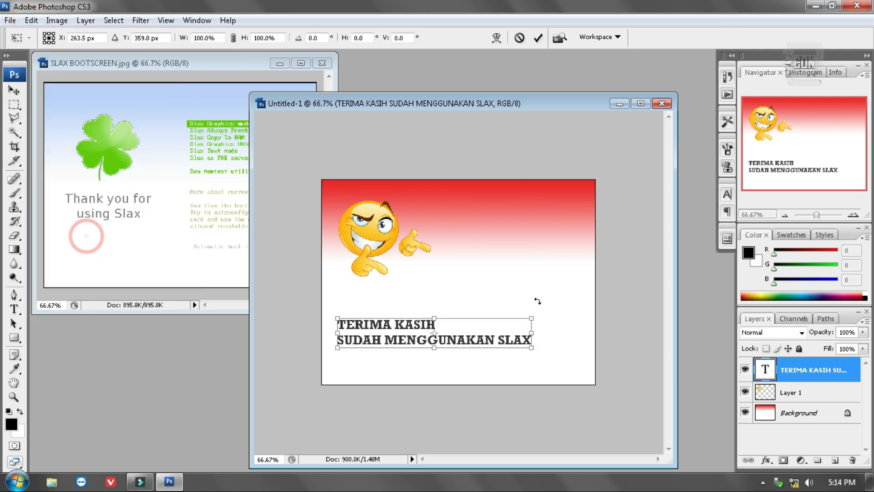
drag(531, 348, 476, 339)
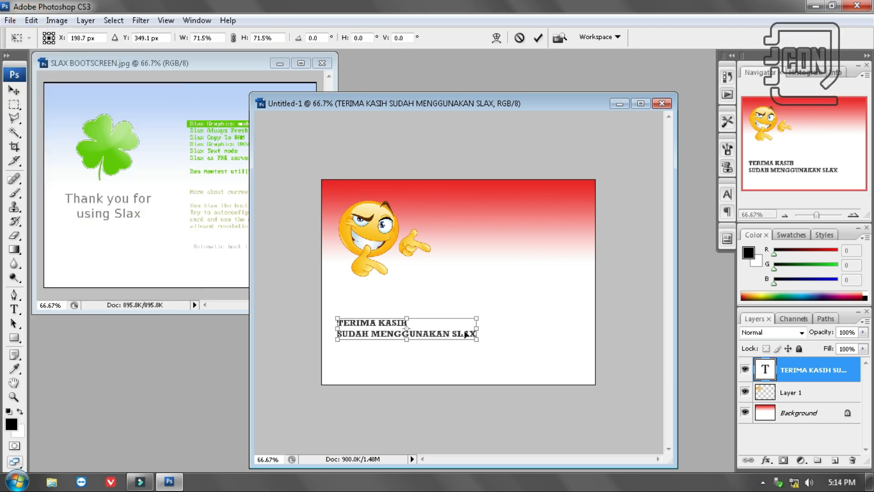
drag(405, 336, 405, 349)
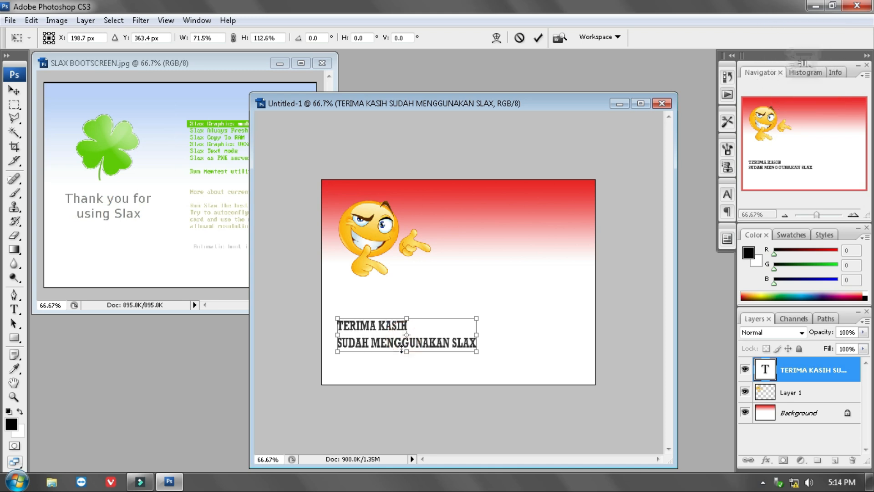
click(14, 89)
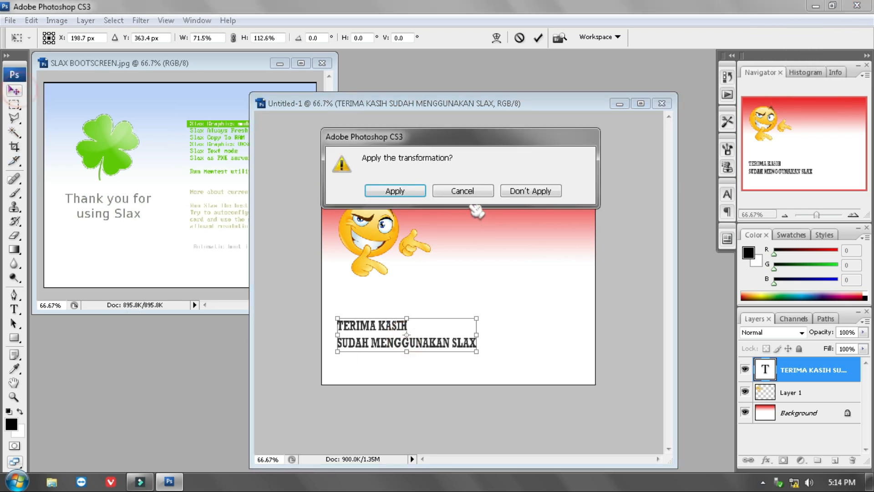
click(354, 189)
Move the word "SLAX" onto a third line of the thank-you text
click(14, 309)
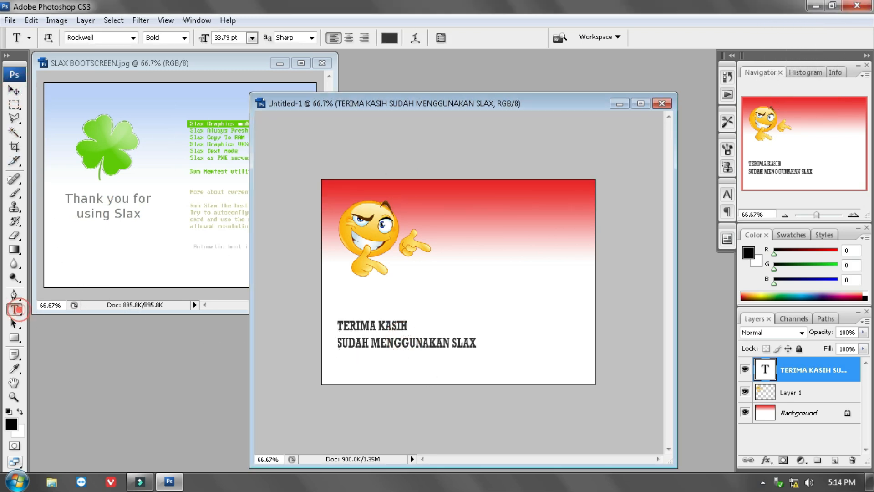
click(452, 343)
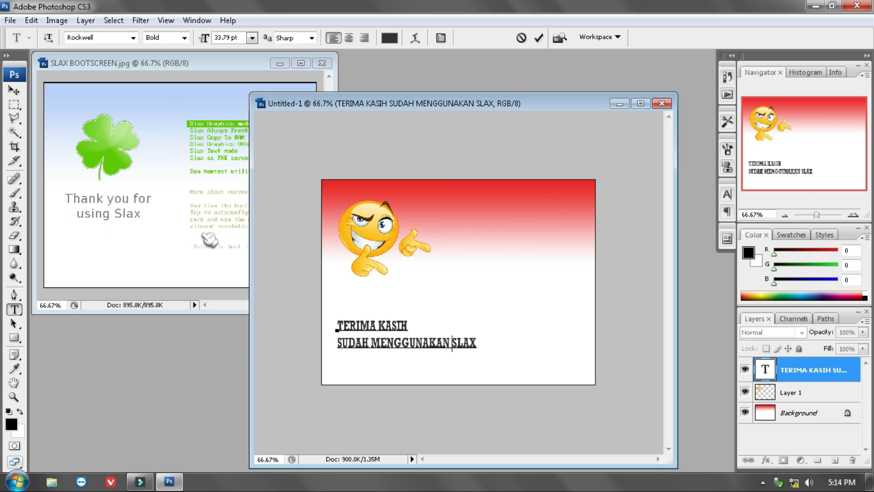
key(BackSpace)
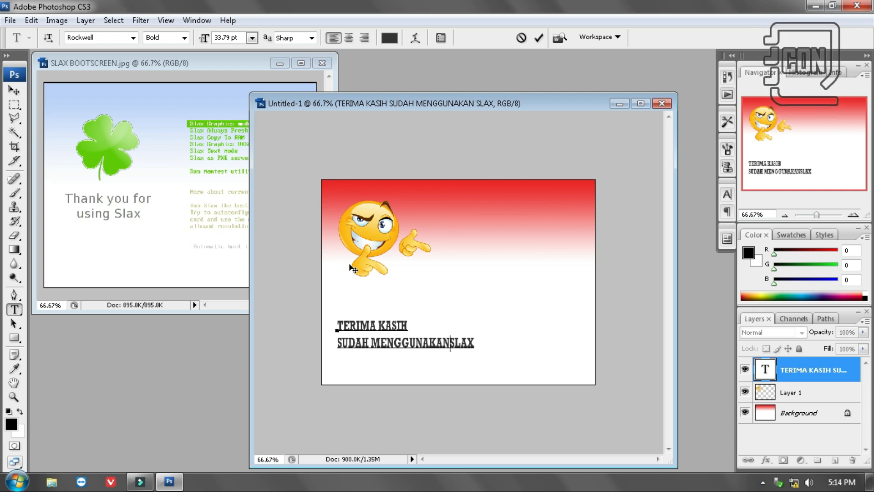
key(Return)
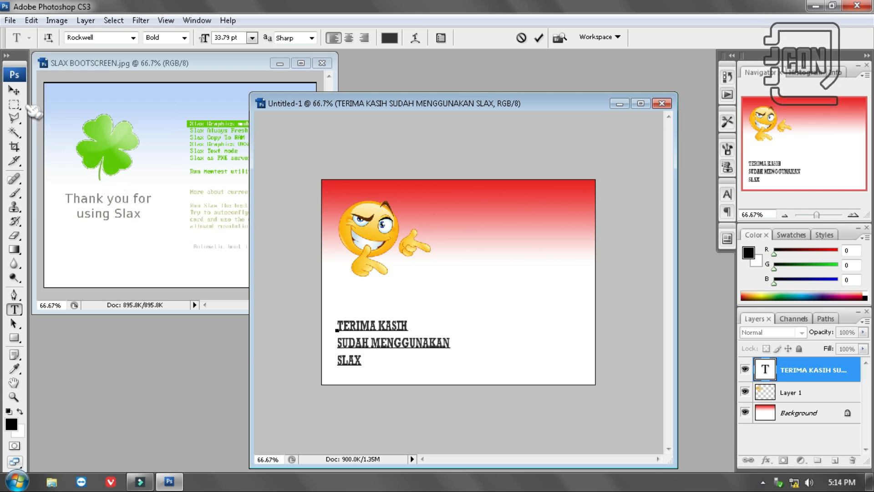
Commit the text edit and move the three-line thank-you text slightly up towards the emoticon
click(14, 90)
drag(357, 333, 358, 328)
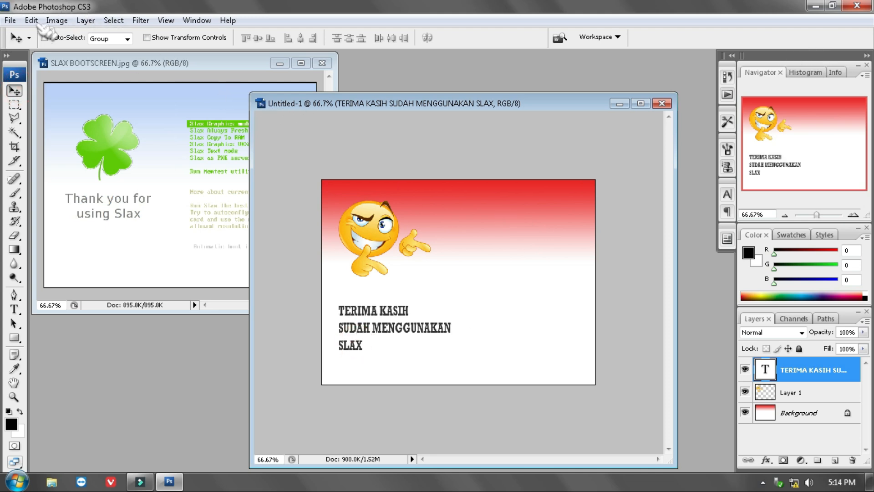
Save the image in My Pictures as a PNG named slax with no interlacing
click(10, 20)
click(64, 188)
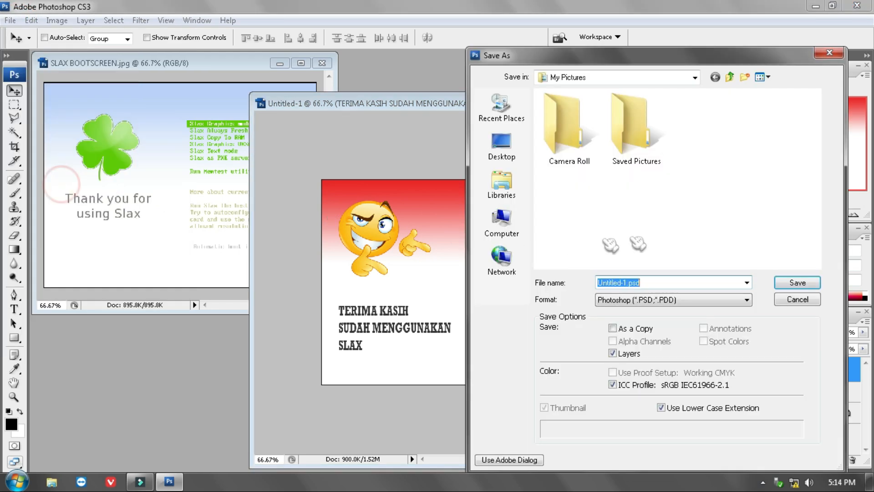
click(691, 300)
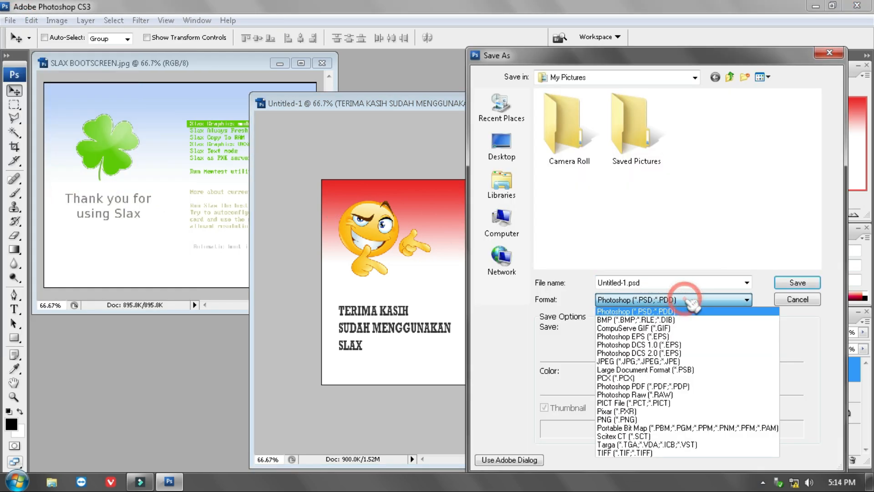
click(665, 363)
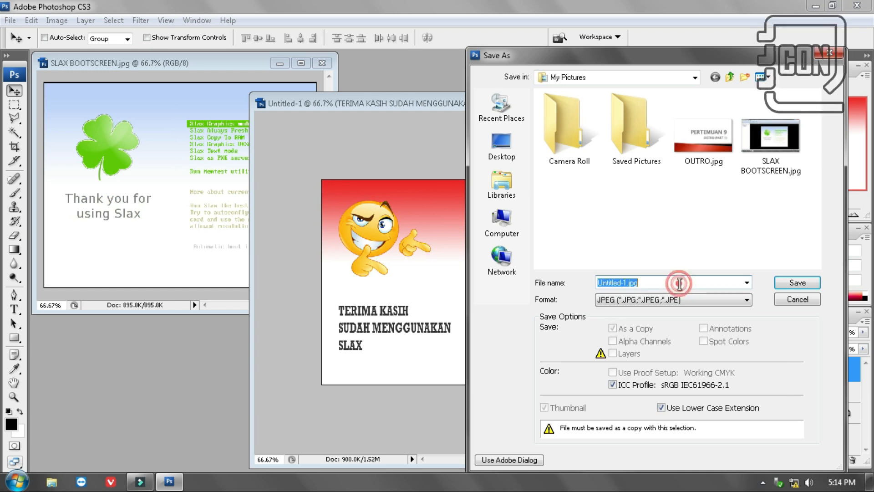
text(slax)
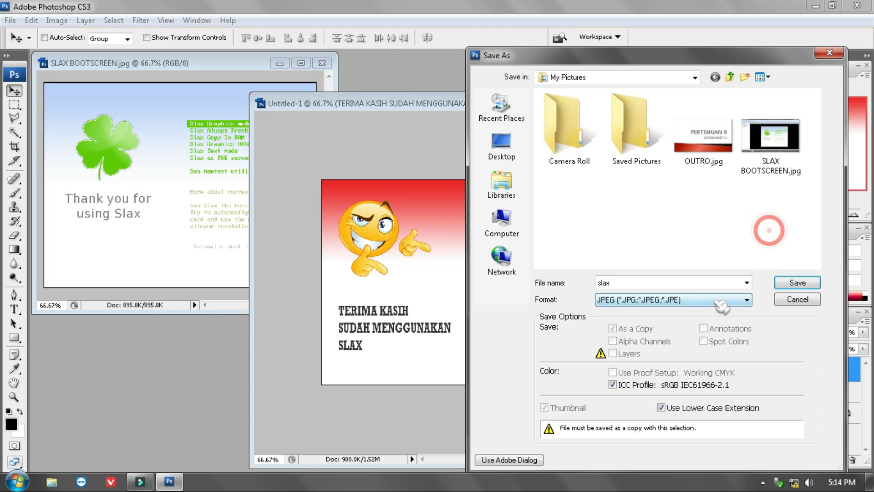
click(746, 300)
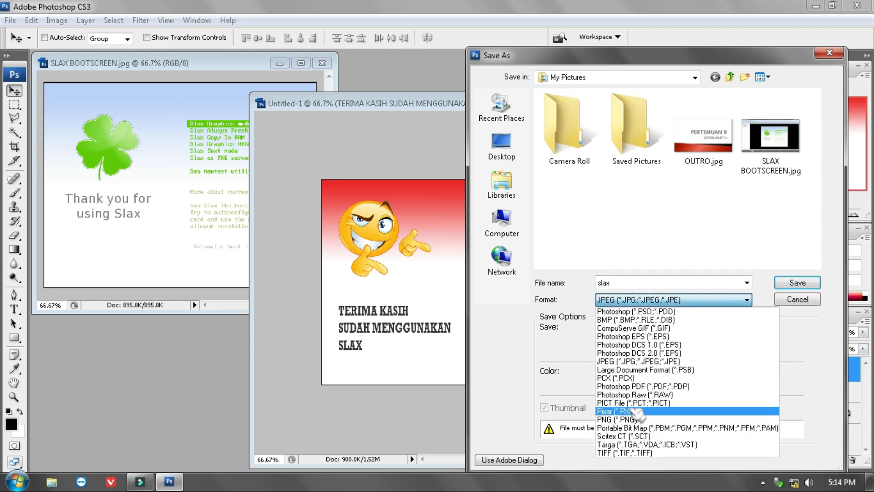
click(629, 419)
click(797, 282)
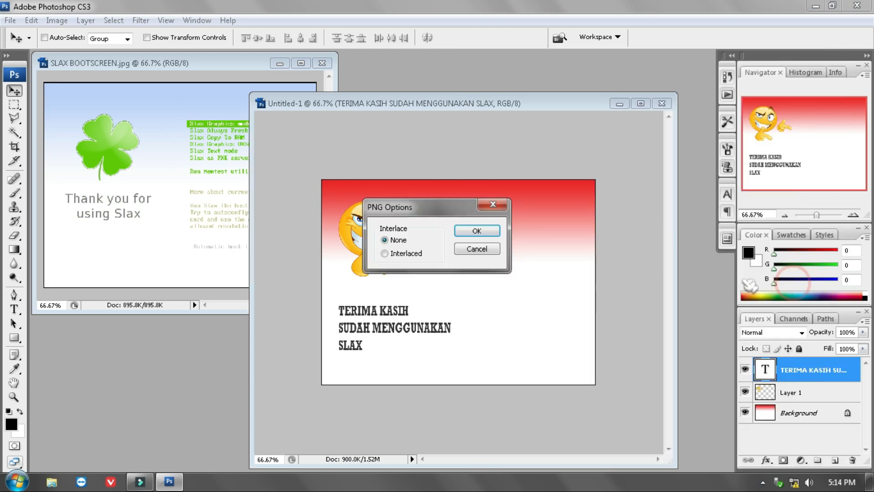
click(478, 231)
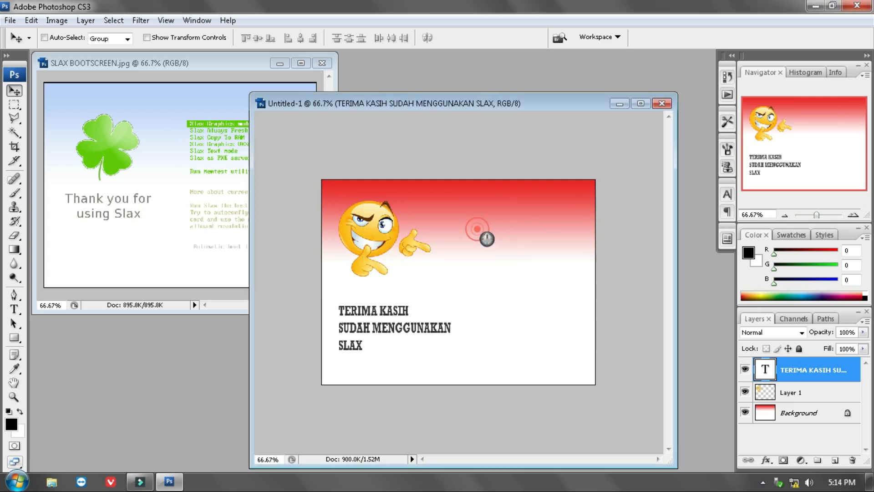
Close the boot screen design and the SLAX BOOTSCREEN.jpg reference without saving changes
click(660, 101)
click(451, 194)
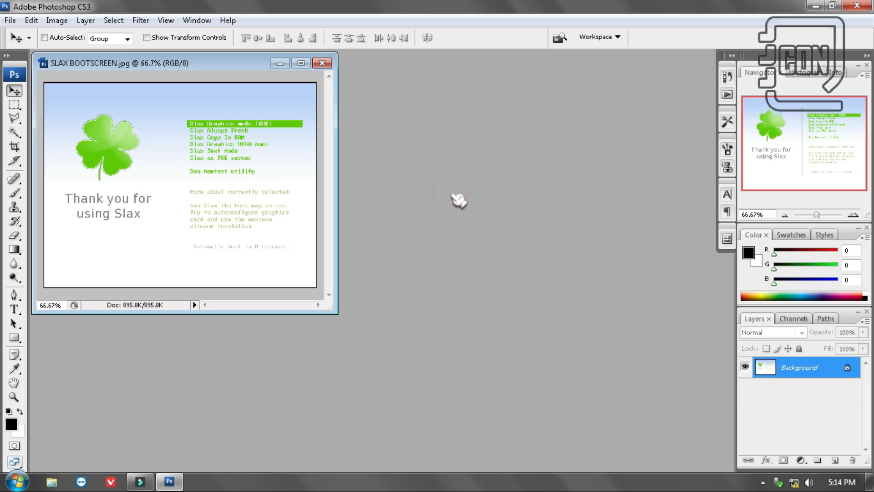
click(322, 63)
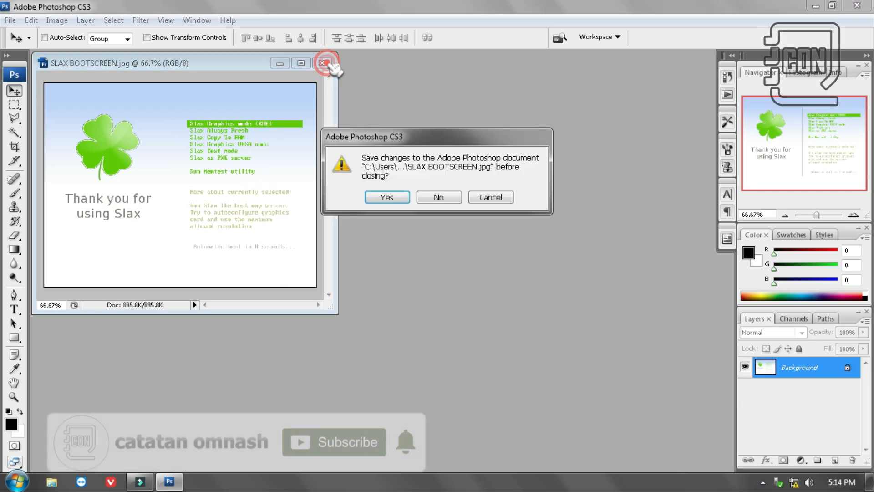
click(439, 197)
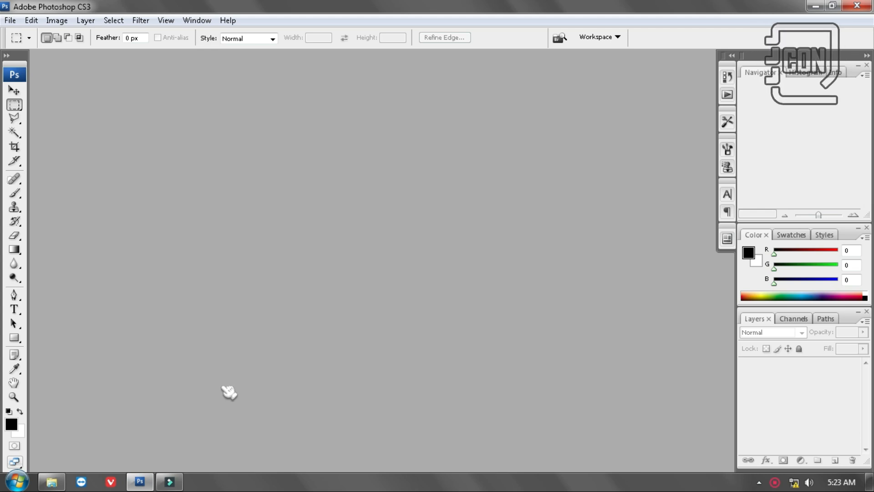
Create a new 640 × 480 pixel RGB document at 72 pixels/inch with a white background
click(51, 481)
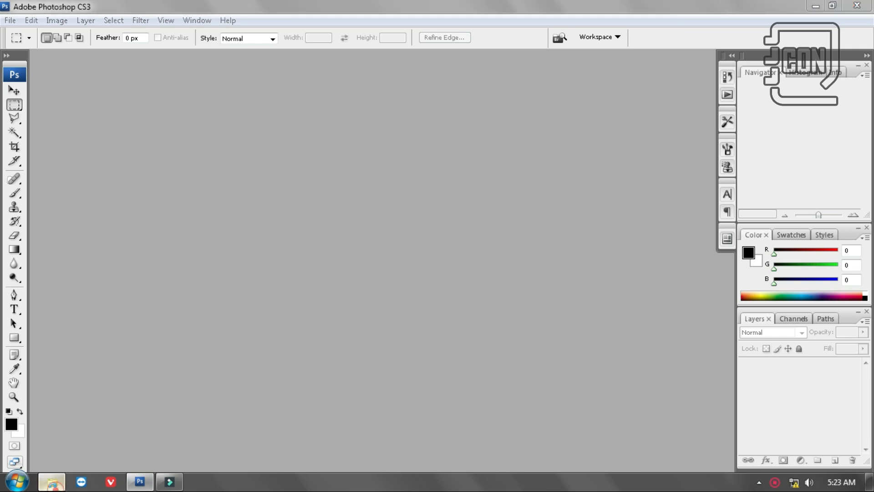
click(543, 235)
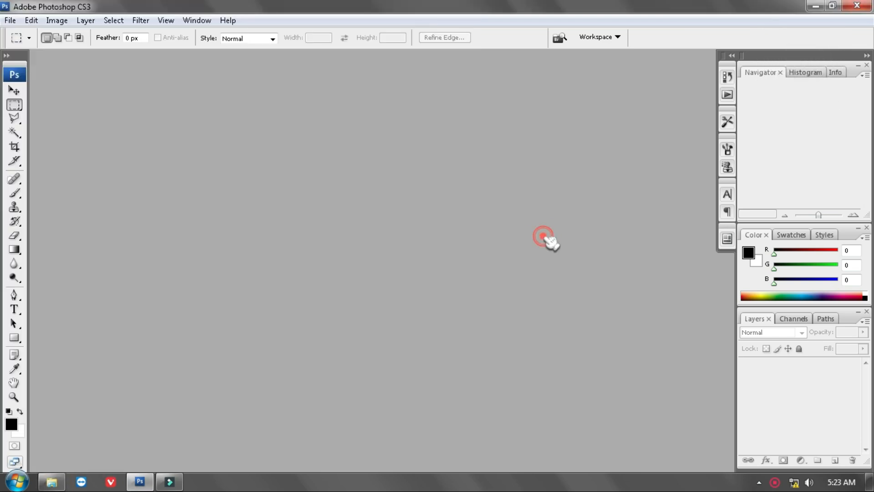
key(ctrl+n)
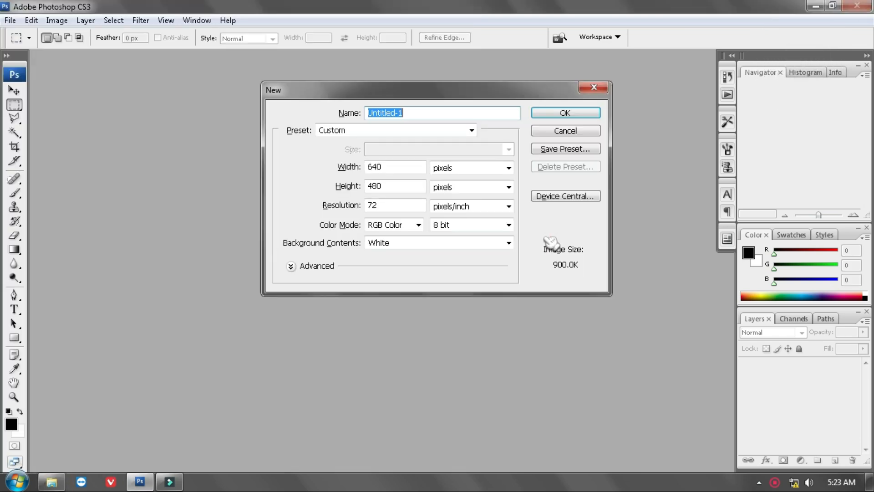
click(583, 112)
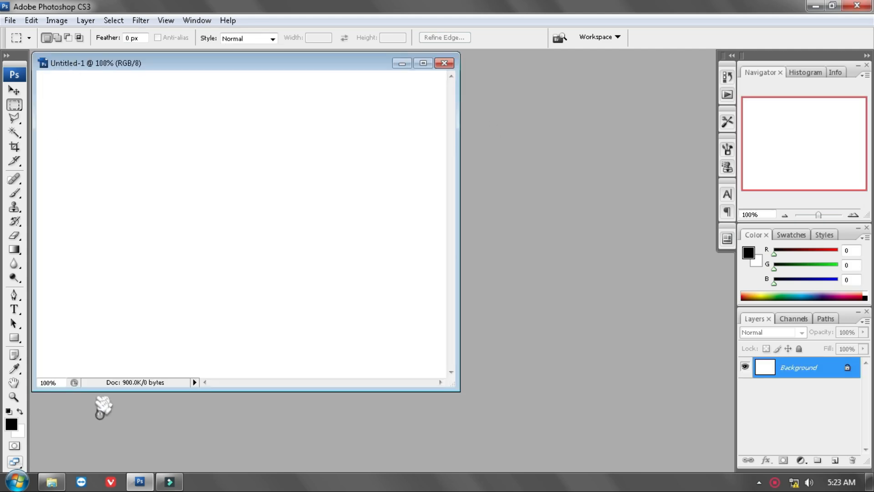
Open the thumbs-up emoticon PNG from the Pictures library and copy its layer into the new 640 × 480 document
click(52, 481)
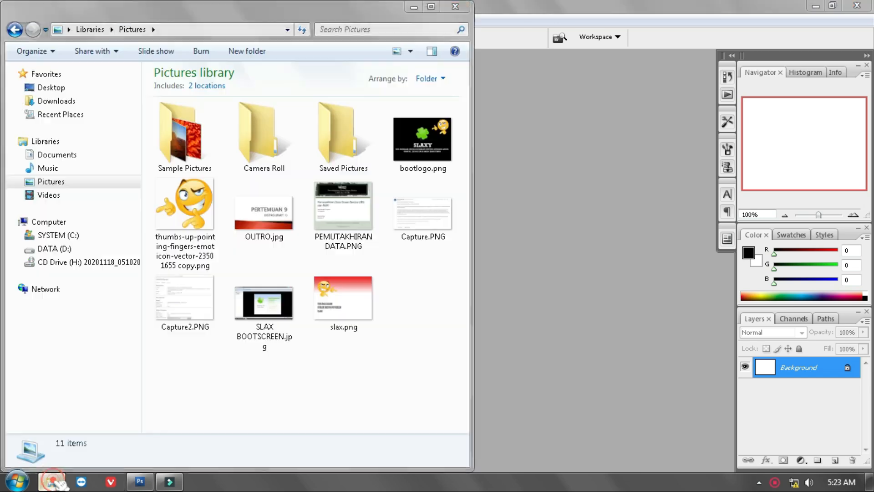
drag(201, 209, 602, 284)
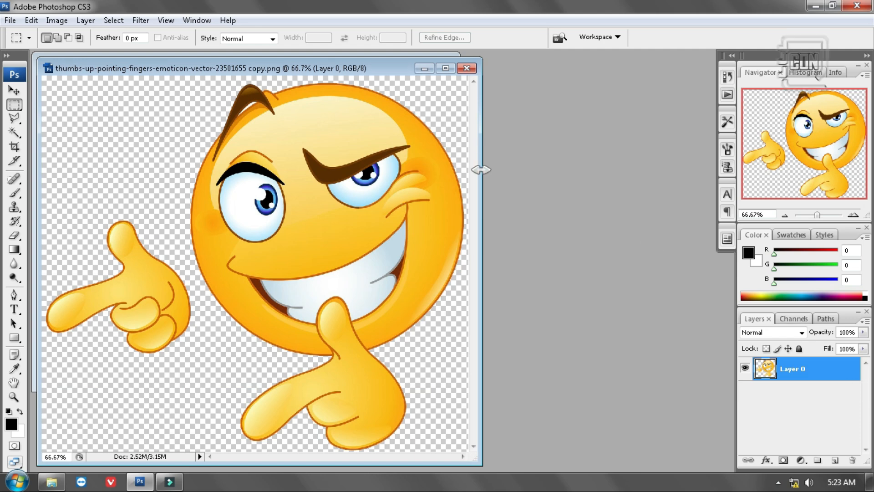
drag(378, 68, 385, 199)
drag(801, 372, 343, 121)
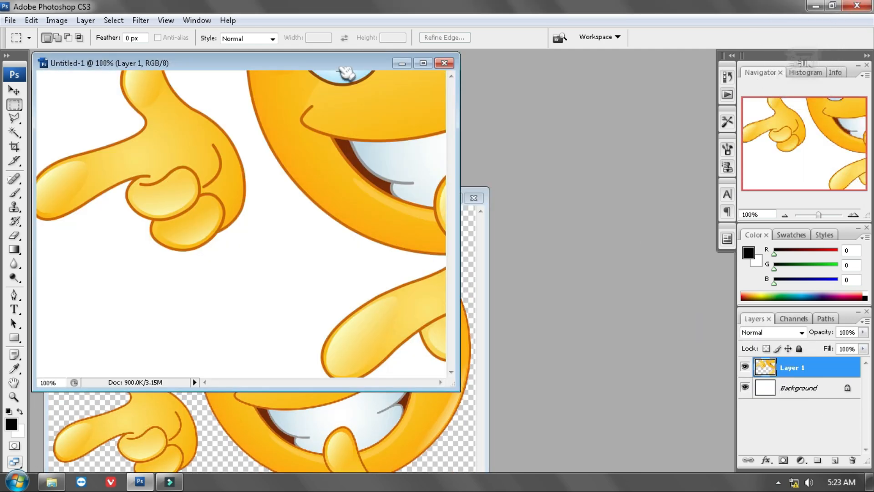
drag(345, 70, 522, 117)
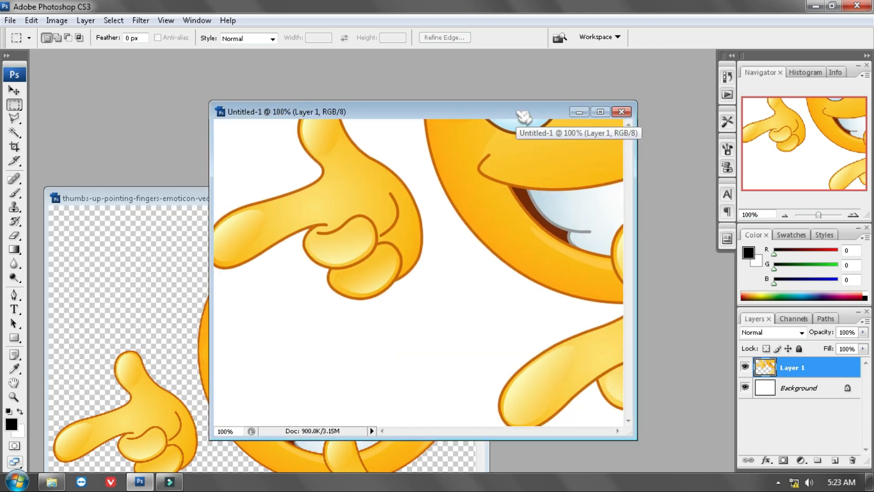
key(ctrl+minus)
key(ctrl+minus)
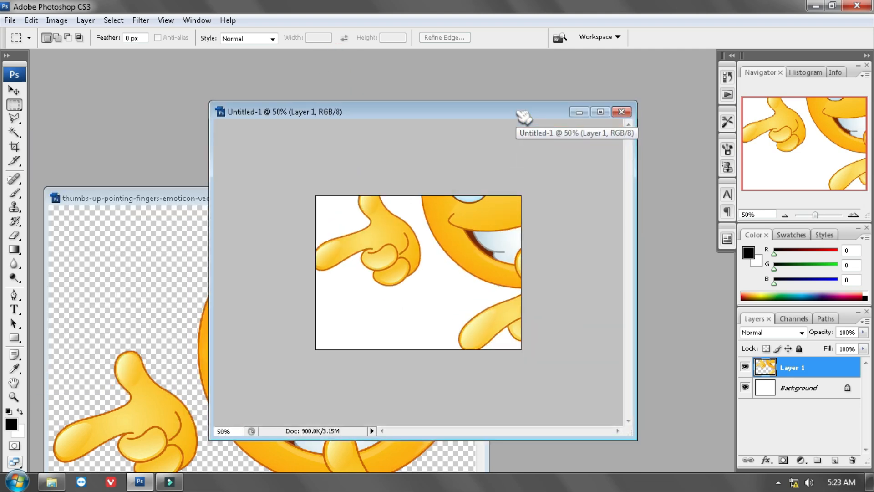
Free-transform the emoticon layer to about 46.7% and place it at the upper right of the canvas
click(31, 20)
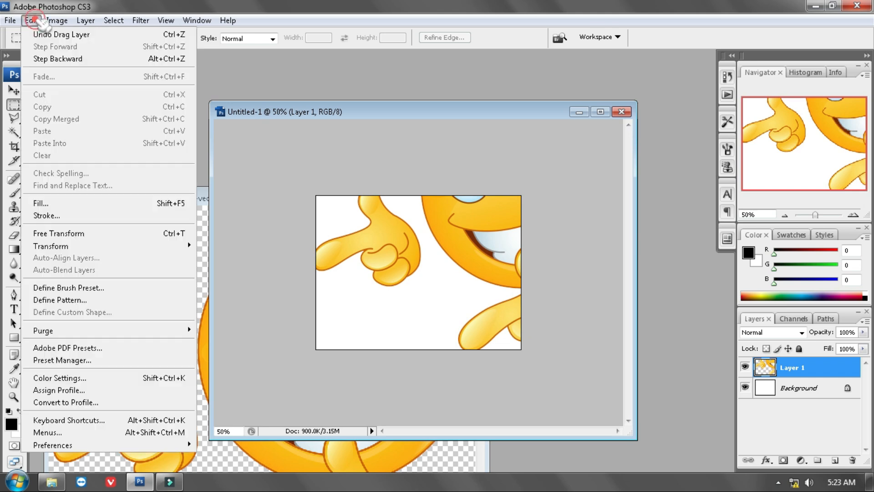
click(73, 231)
drag(314, 358, 504, 234)
drag(536, 197, 471, 267)
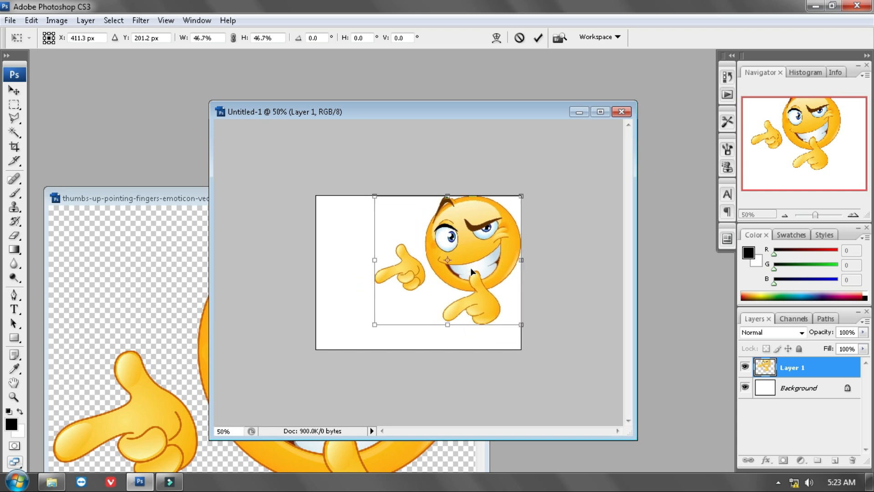
Nudge the emoticon down and left off the canvas edges, shrink it to about 40.5% and apply the transformation
key(shift+Down)
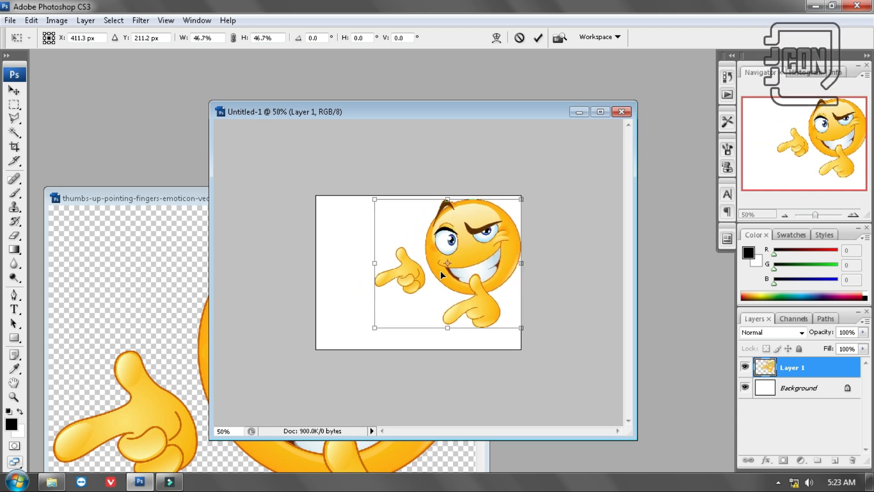
key(Down)
key(Down)
key(Down)
key(Left)
key(Left)
key(Left)
key(Left)
key(Left)
key(Left)
key(Left)
key(Left)
key(Left)
key(Left)
drag(367, 328, 388, 312)
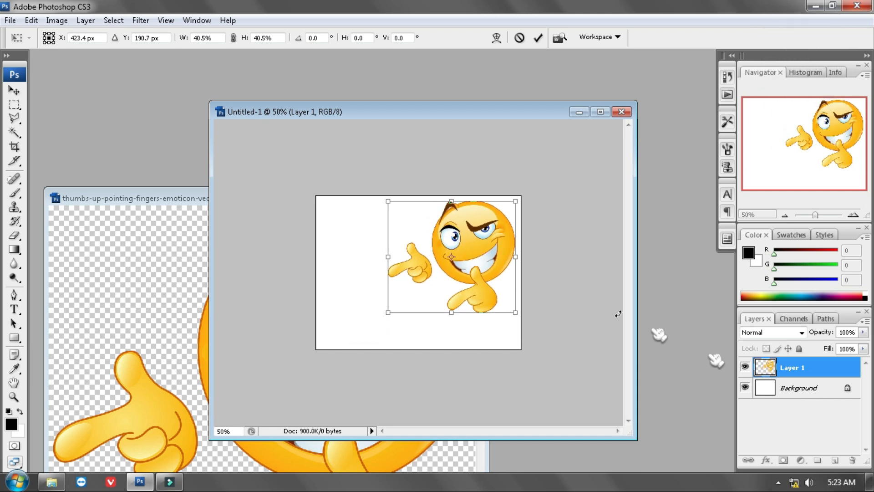
click(14, 90)
click(332, 190)
Select the Background layer and choose the Foreground to Background preset for the Gradient tool
key(alt+bracketleft)
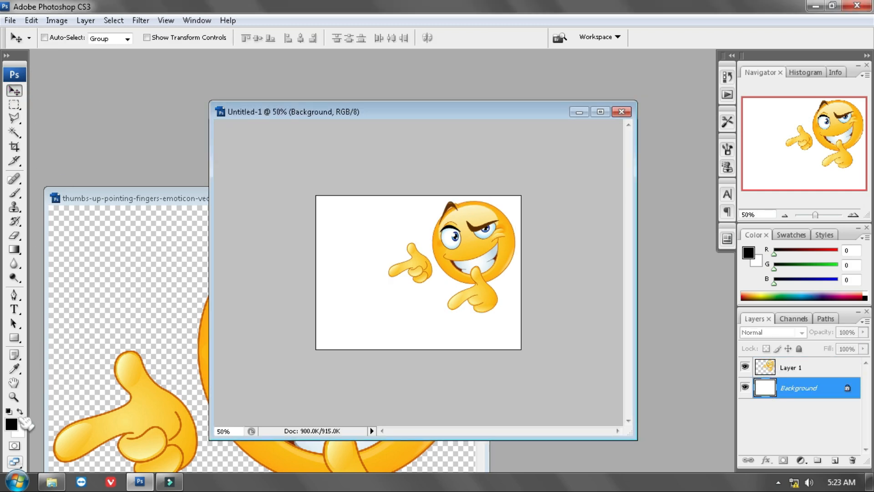
click(14, 249)
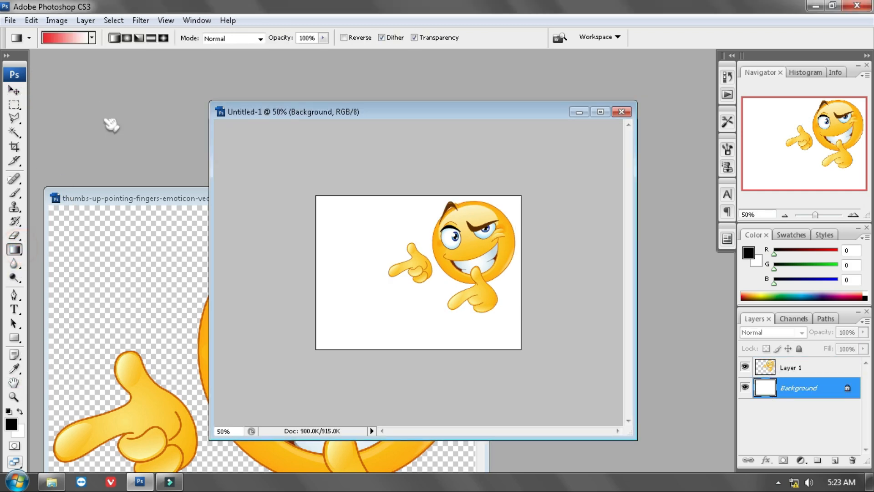
click(77, 40)
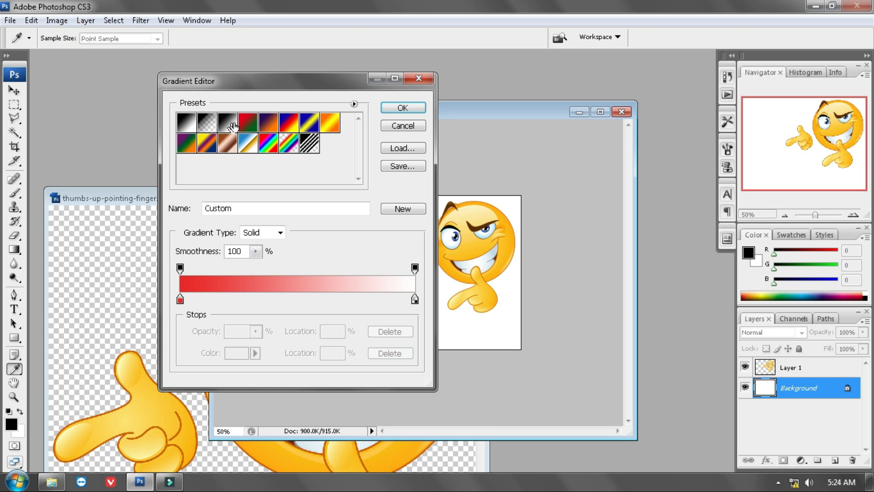
click(187, 122)
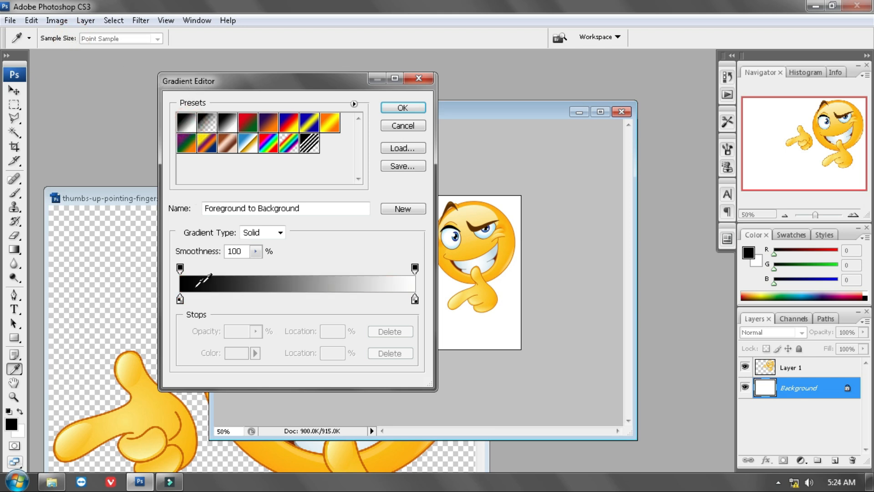
Change the gradient's starting colour stop from black to a light green
click(180, 299)
click(236, 353)
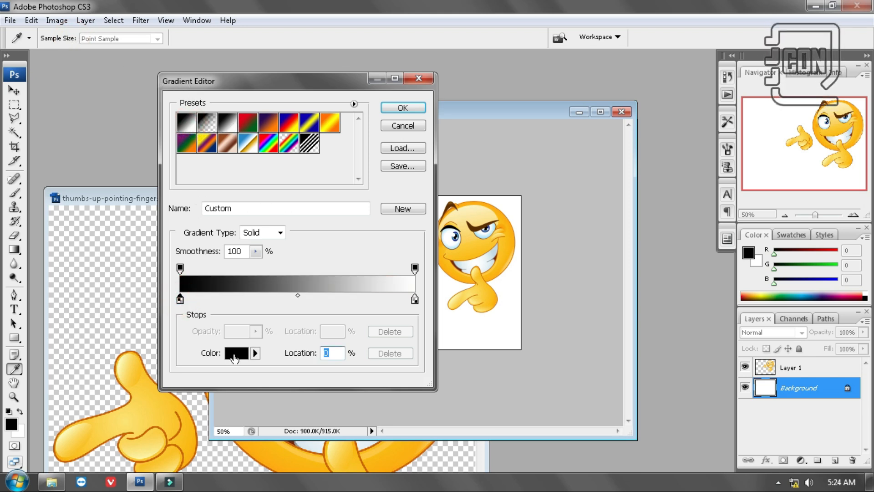
drag(657, 314, 657, 358)
click(626, 276)
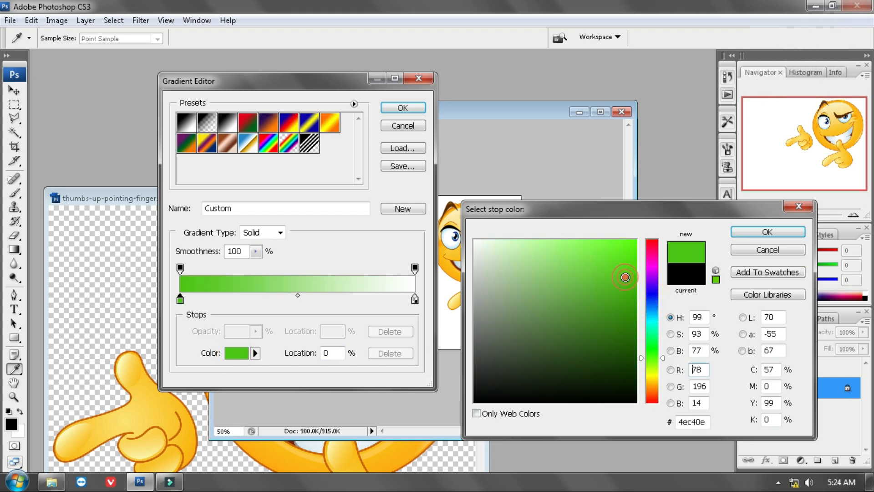
mouse_move(609, 279)
mouse_down()
mouse_move(602, 302)
mouse_move(612, 274)
mouse_move(612, 300)
mouse_move(593, 302)
mouse_move(590, 263)
mouse_move(591, 271)
mouse_up()
click(755, 234)
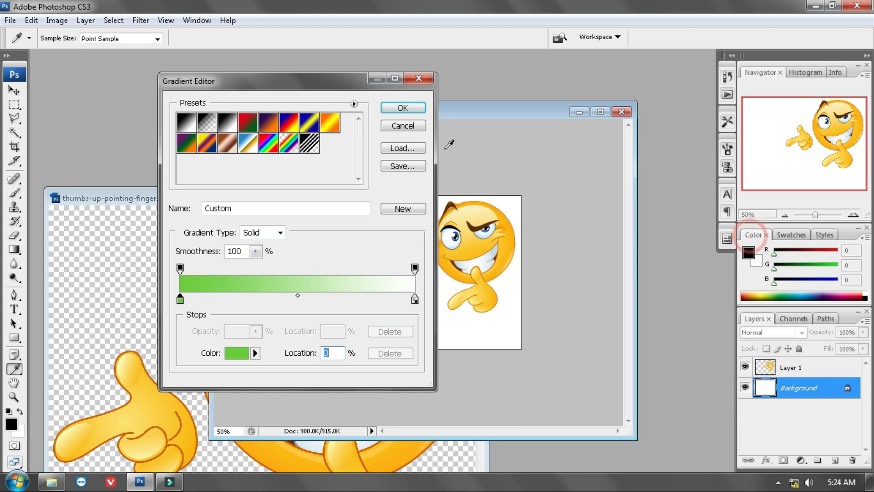
Accept the gradient and draw it upward from the canvas's lower edge so the green fades to white below the middle
click(401, 108)
drag(345, 352, 348, 302)
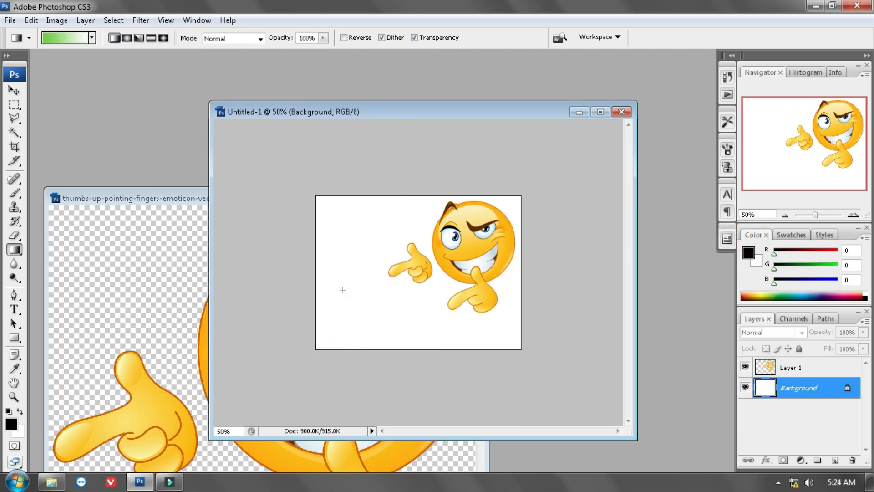
drag(334, 342, 343, 290)
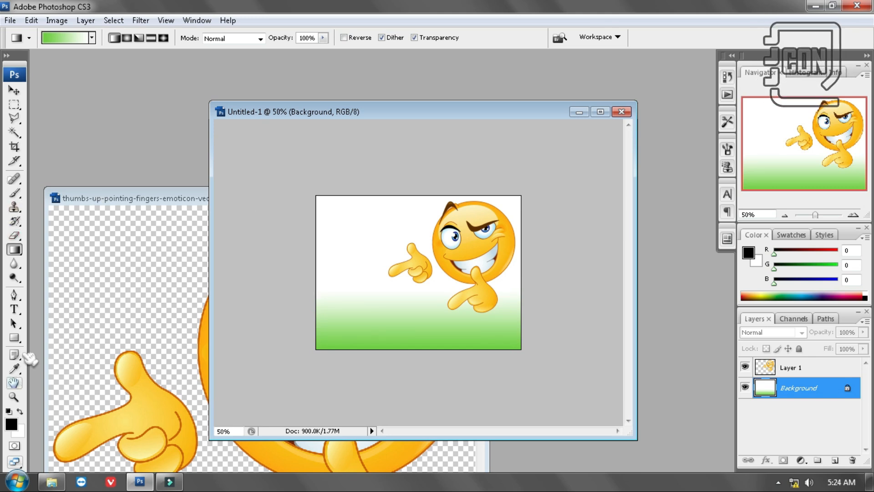
Add the text "BERHASIL REMASTERING LINUX SLAX 6.1.2" on two lines and shift it slightly down and left over the green area
click(15, 309)
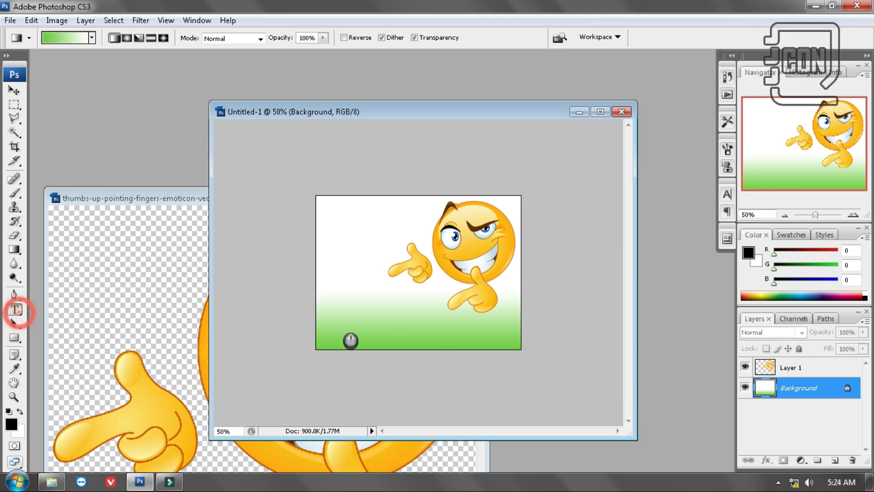
click(339, 318)
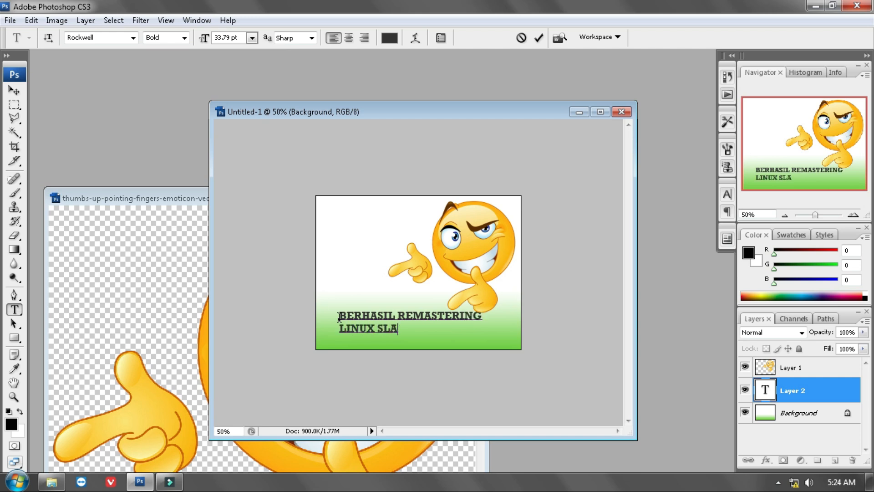
text(6.1.2)
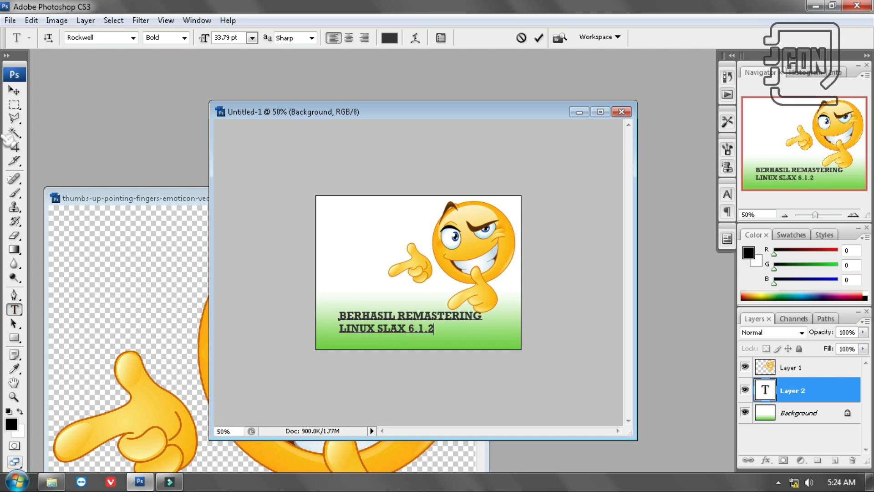
click(14, 90)
drag(360, 328, 347, 336)
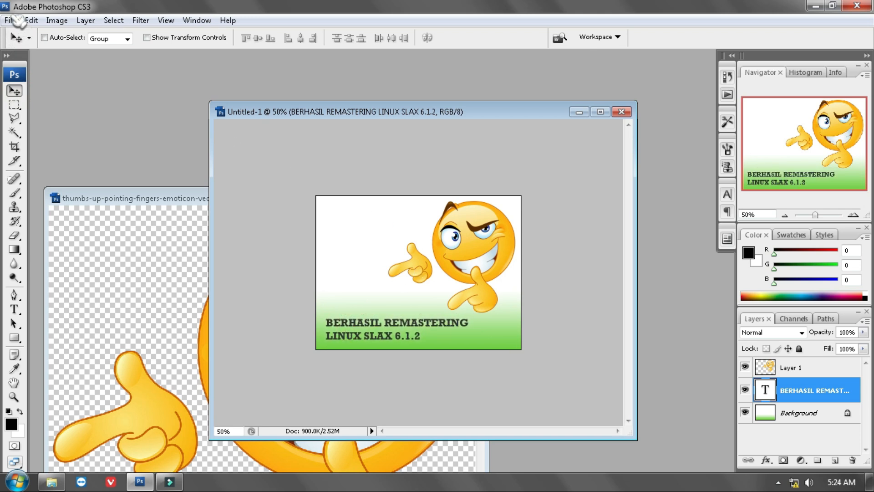
Set up saving the image in My Pictures as CALON WALLPAPER in JPEG format
key(ctrl+shift+s)
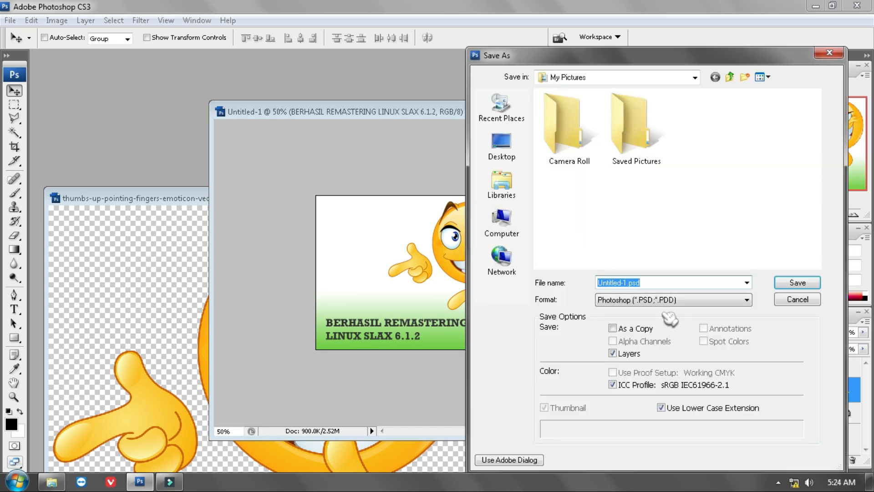
text(CALON WALLPAPER)
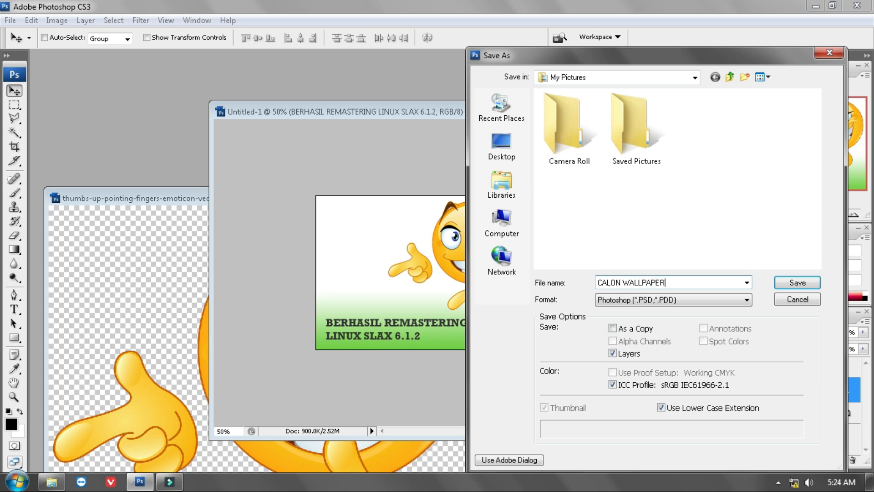
key(Tab)
key(j)
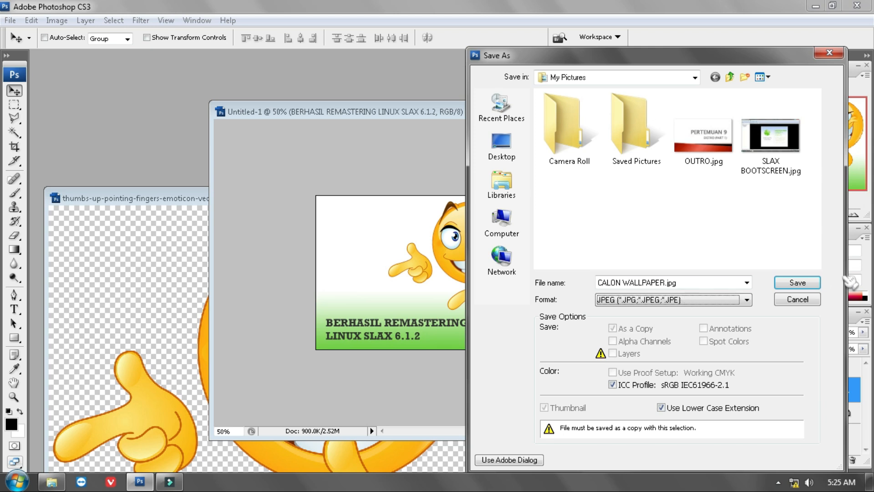
click(643, 309)
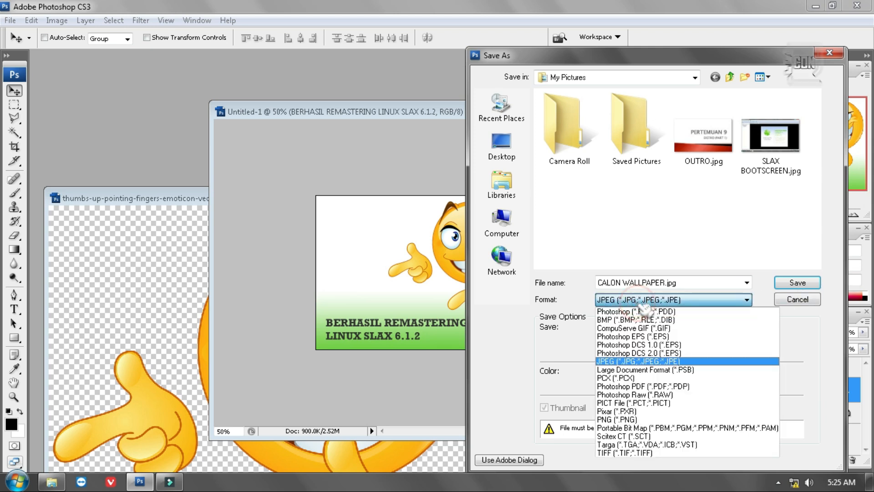
click(636, 416)
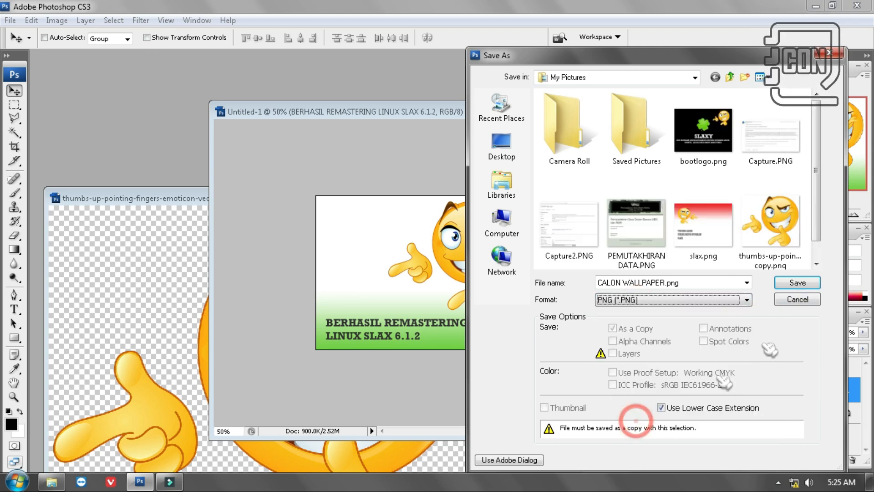
click(801, 283)
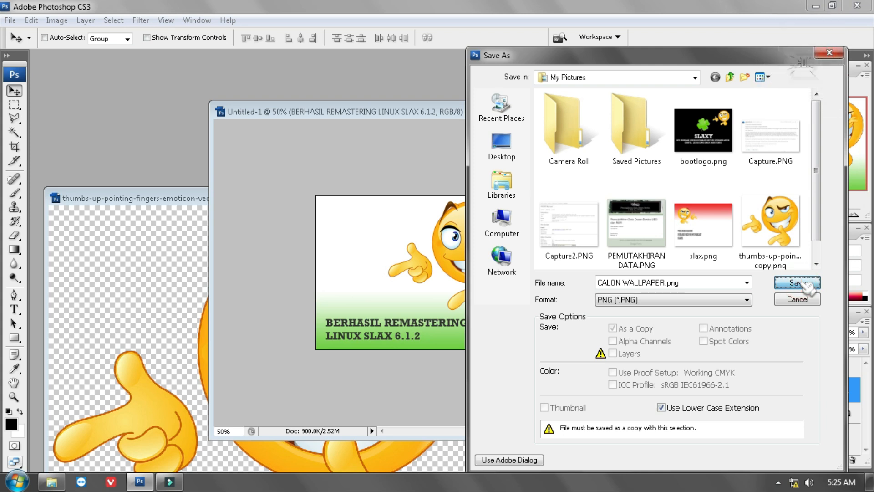
click(678, 301)
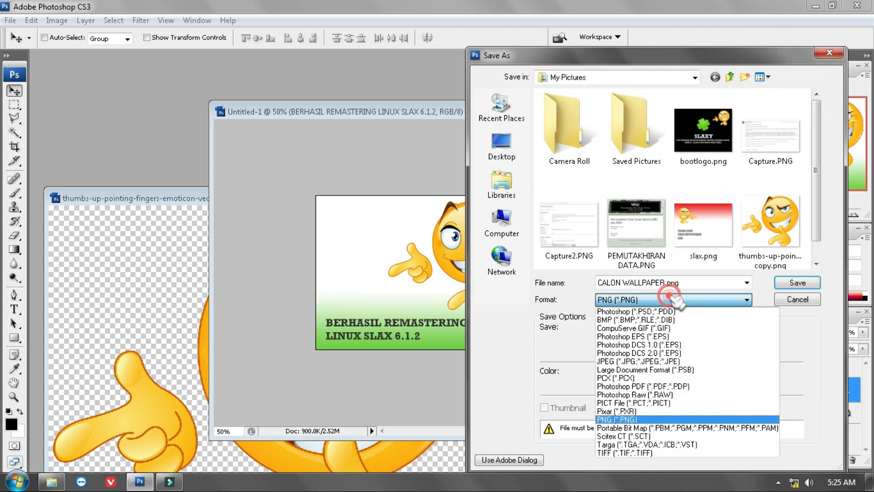
click(682, 360)
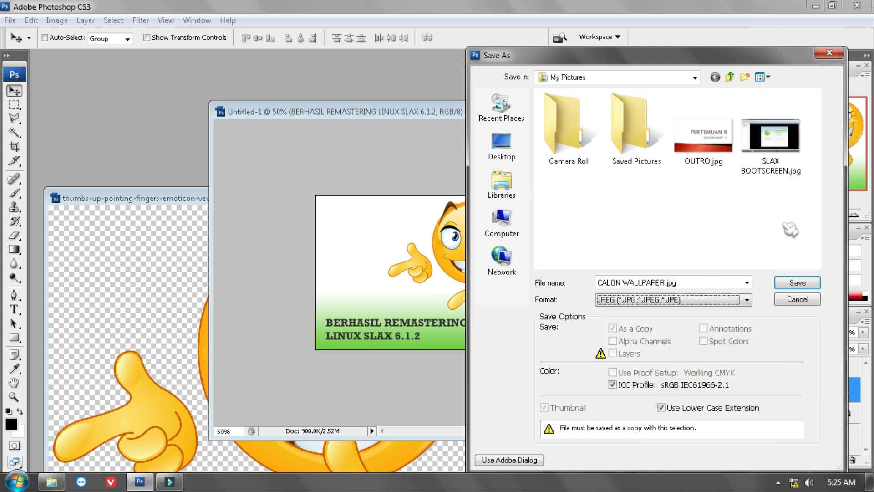
Save the JPEG copy at Maximum quality 12 with the Baseline ("Standard") format option
click(797, 284)
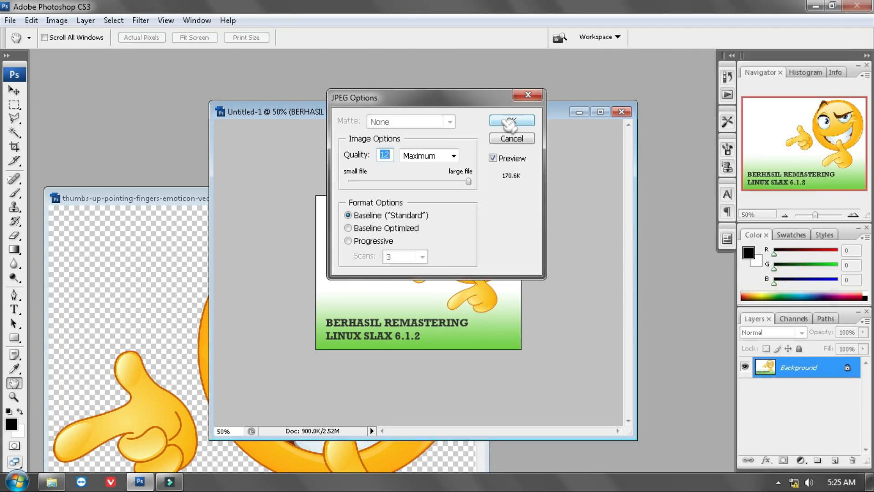
click(502, 120)
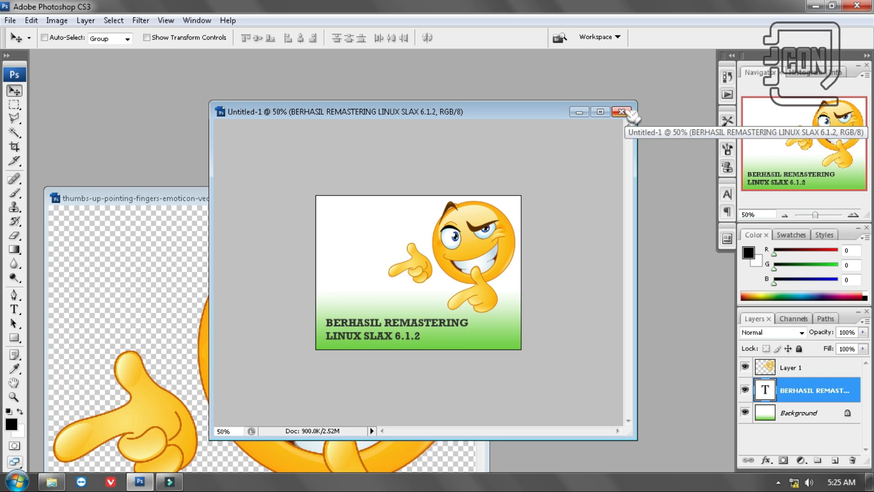
Close the wallpaper document without saving changes, then close the emoticon document and exit the image editor
click(622, 112)
click(428, 191)
click(477, 197)
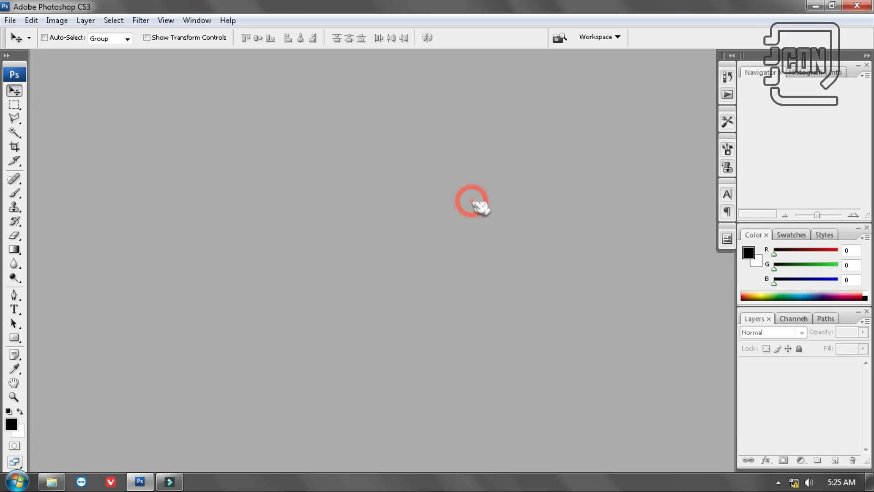
click(859, 5)
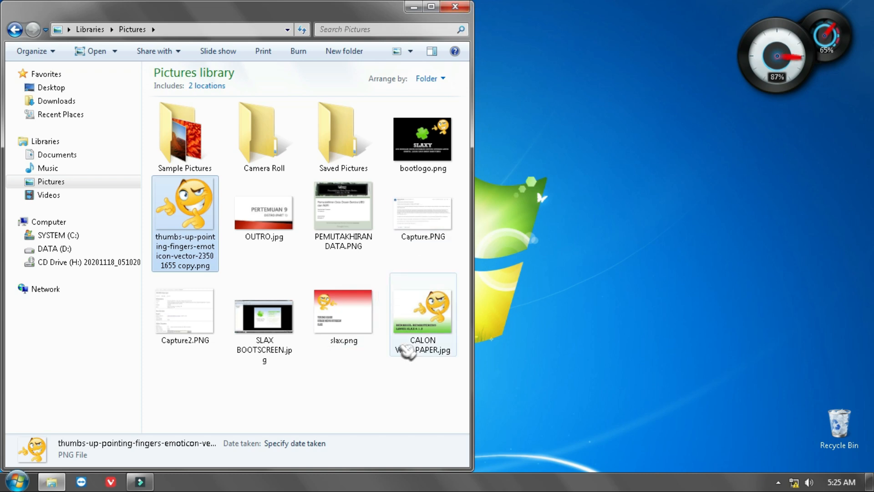
Check the saved CALON WALLPAPER.jpg in the Pictures library and close the folder window
click(419, 331)
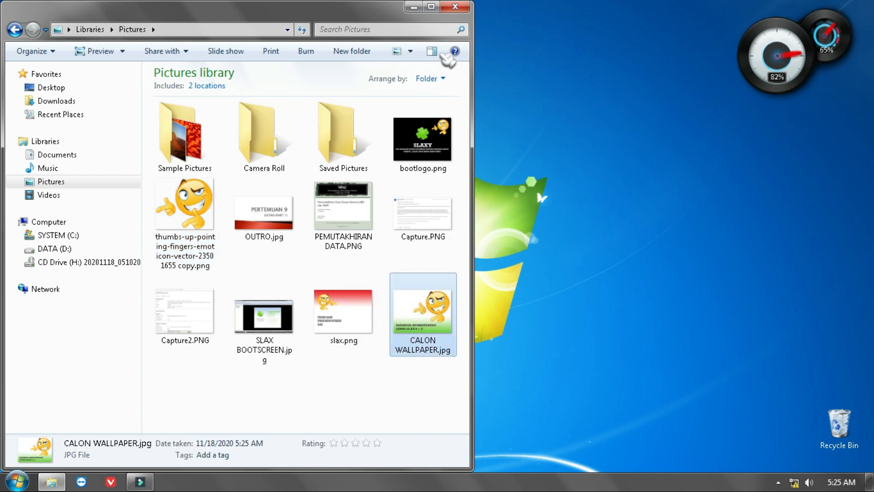
click(462, 11)
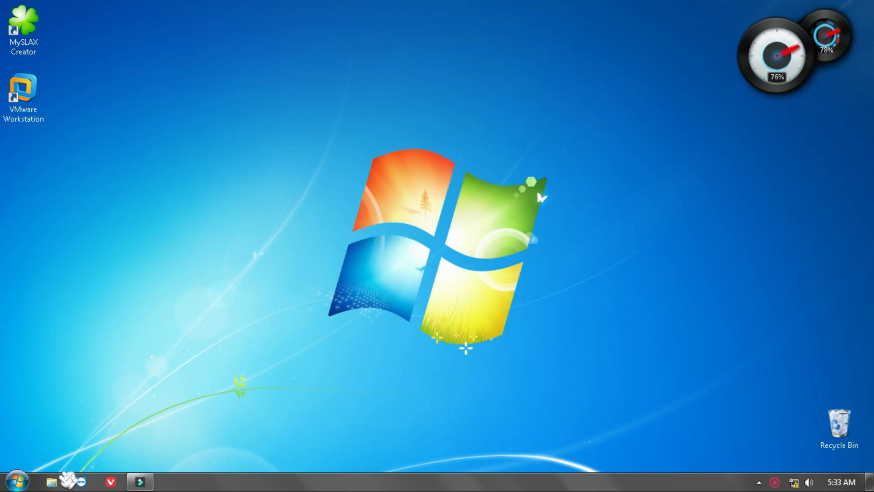
In Windows Explorer, mount slax-6.1.2.iso from the SLAX 6.1.2 folder on DATA (D:) into CD Drive (H:) with UltraISO
click(54, 482)
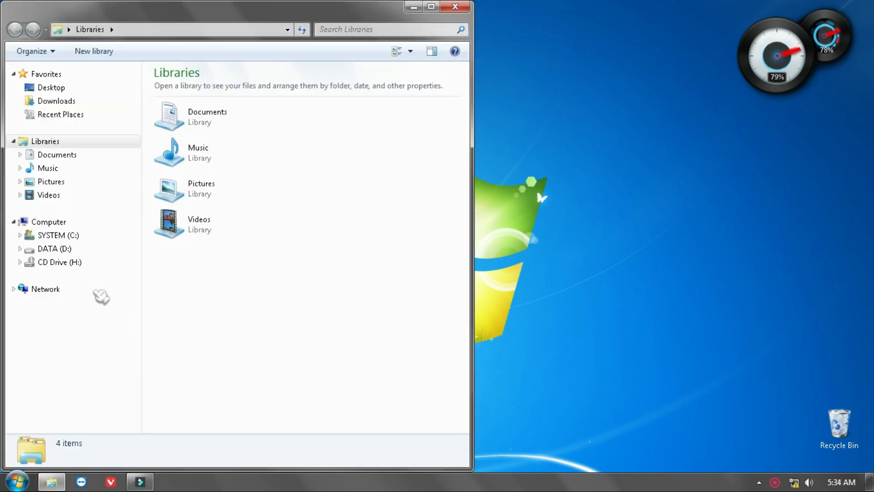
right_click(78, 263)
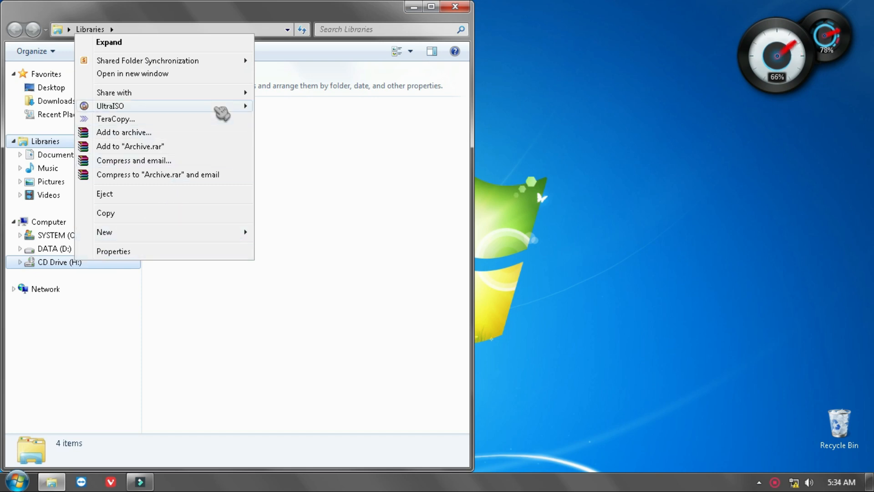
mouse_move(220, 109)
click(314, 106)
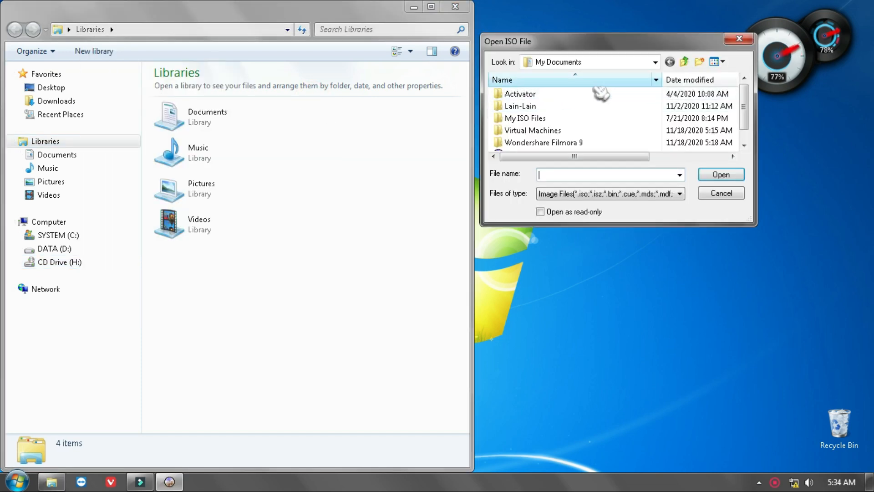
click(655, 62)
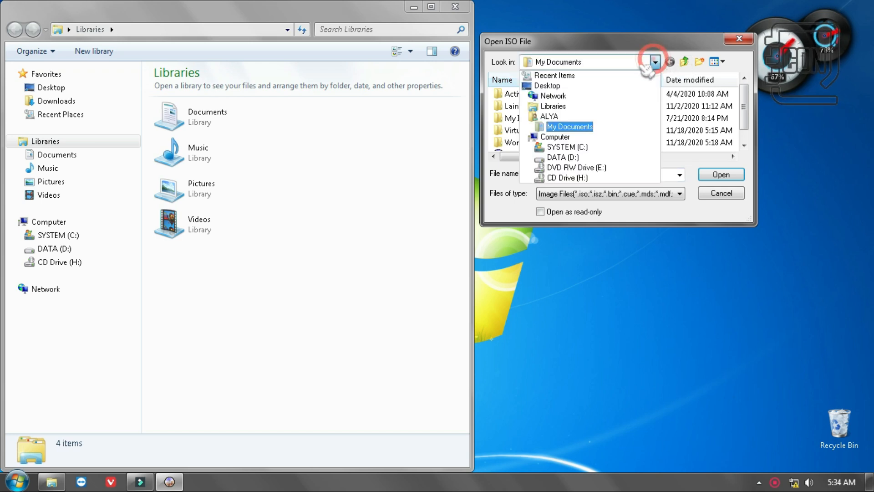
click(580, 158)
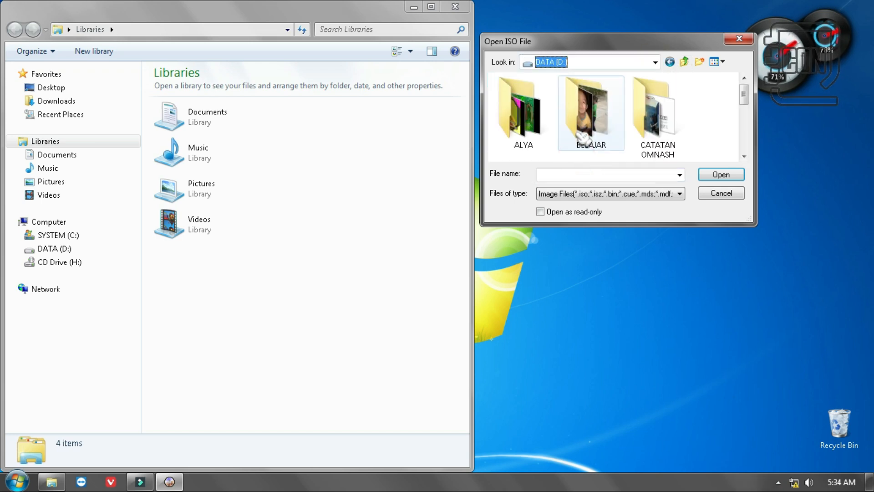
double_click(676, 131)
double_click(560, 145)
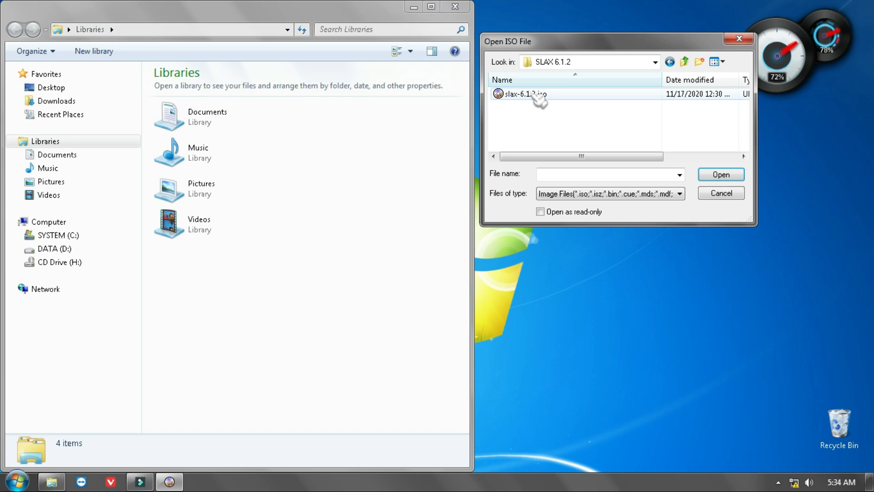
click(532, 94)
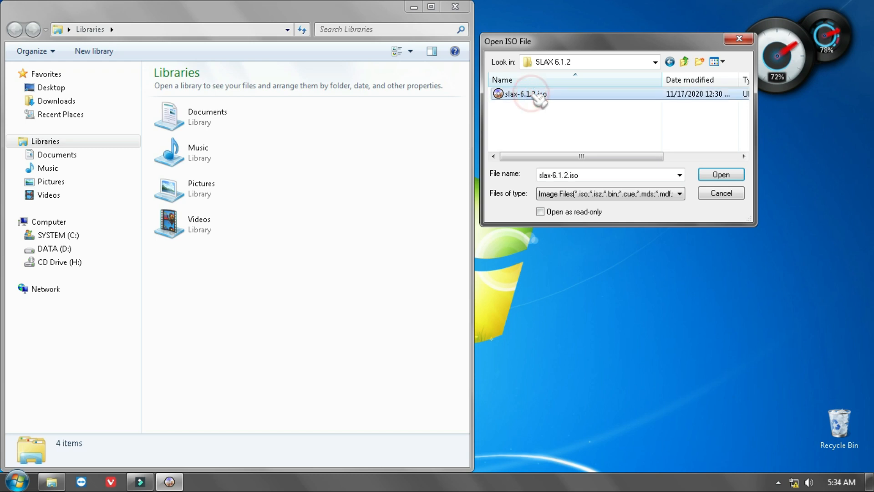
click(721, 174)
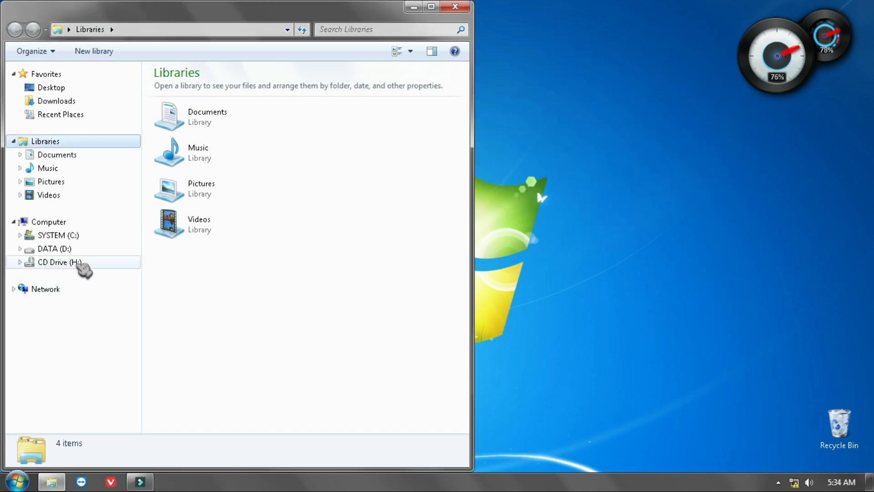
Open CD Drive (H:) and examine the contents of the mounted Slax image
click(76, 262)
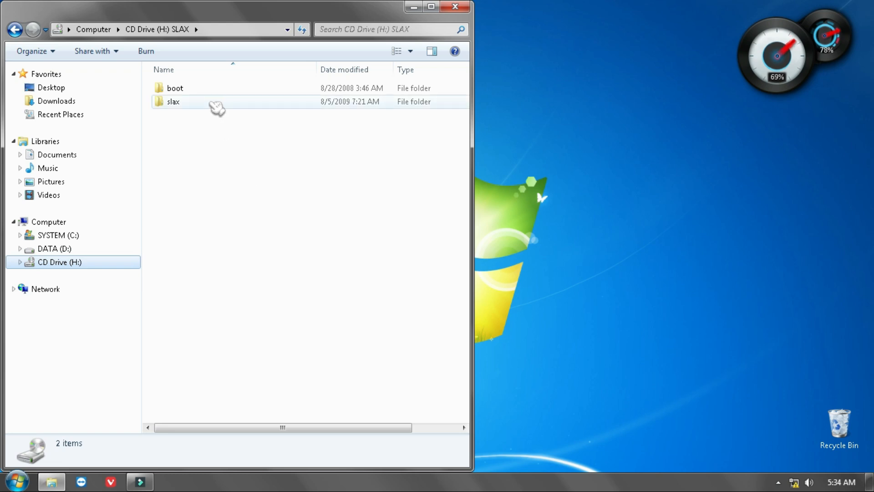
mouse_move(231, 108)
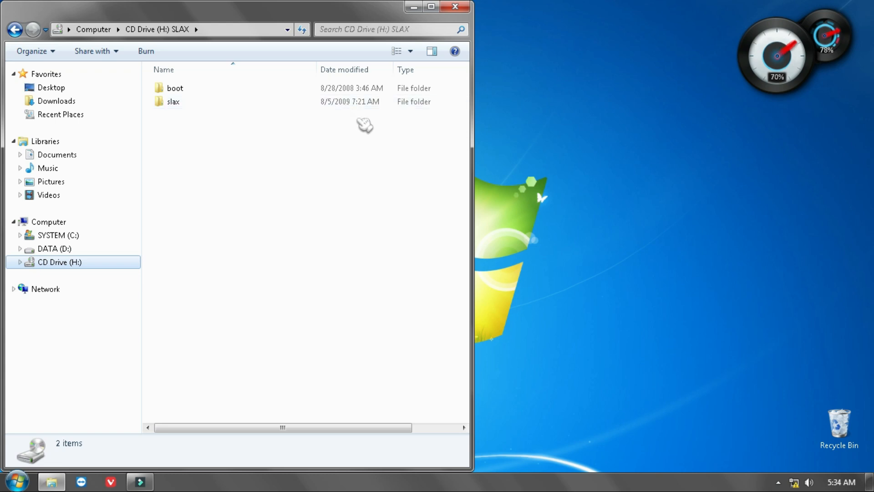
mouse_move(182, 107)
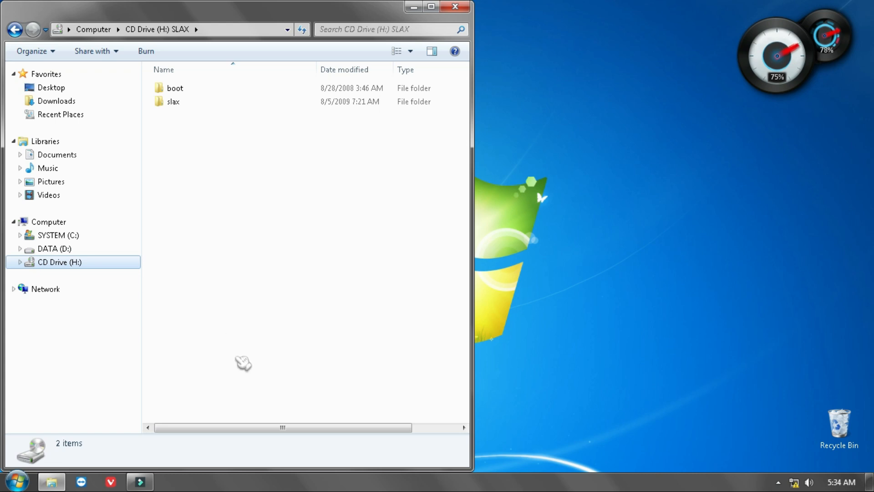
Open UltraISO and add the boot and slax folders from the SLAX (H:) drive to the new image
click(17, 481)
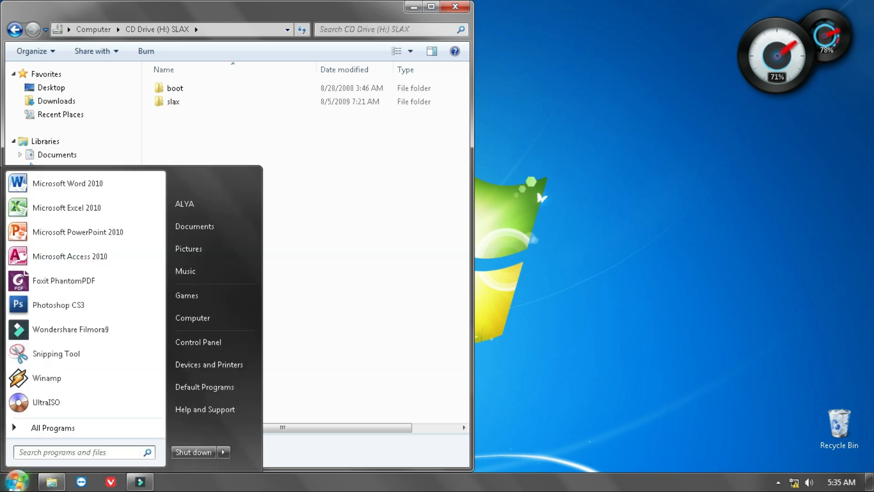
click(59, 408)
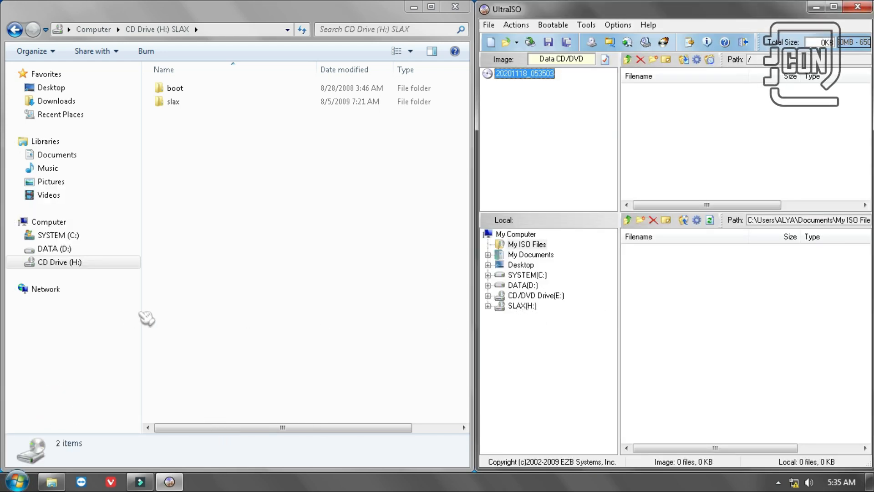
click(73, 265)
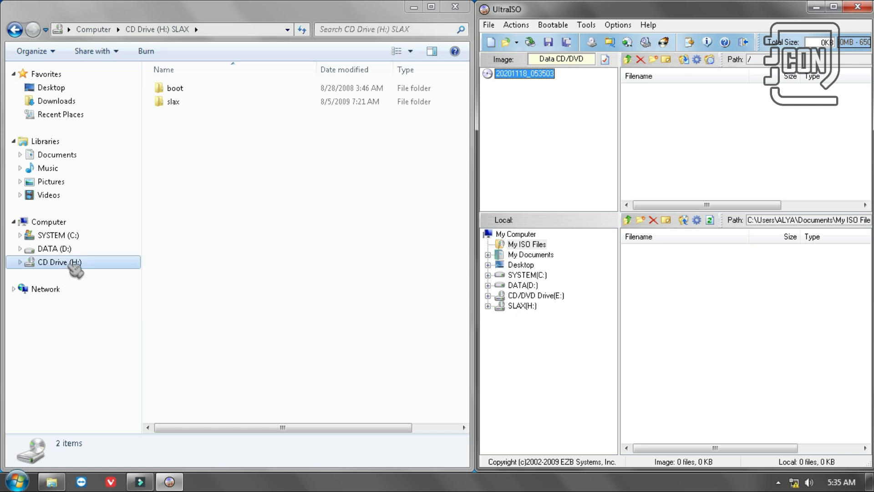
click(522, 305)
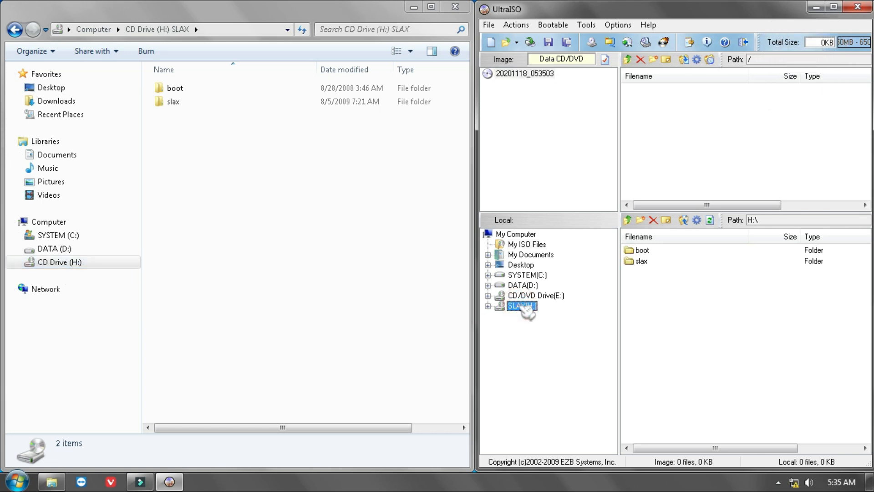
click(686, 285)
key(ctrl+a)
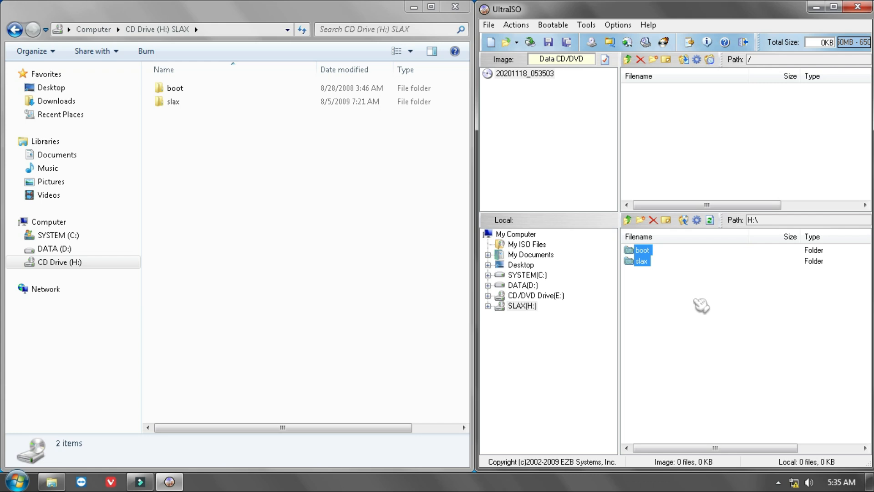
drag(715, 305, 641, 127)
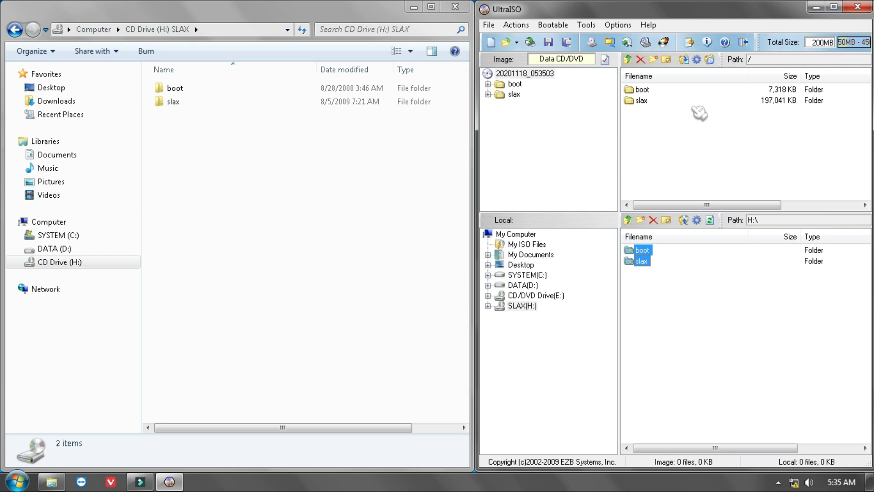
Delete the original slax.png from the boot folder of the new image
double_click(643, 89)
scroll(690, 139, down, 2)
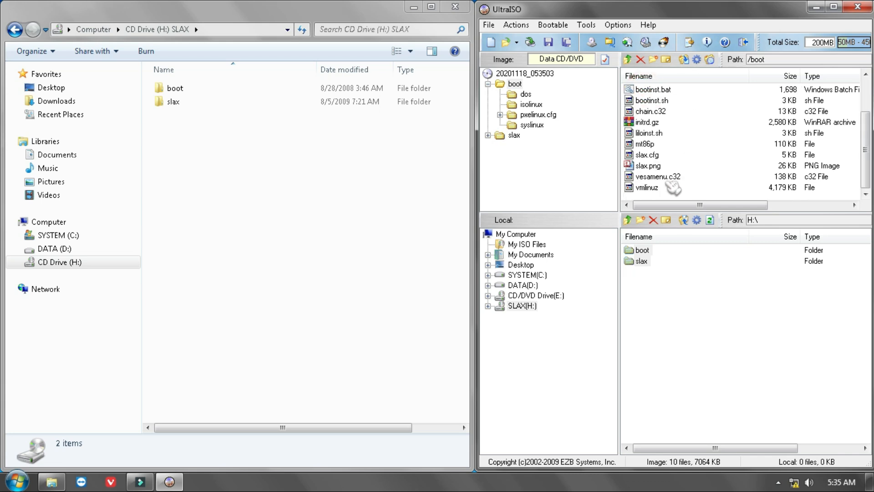
click(650, 166)
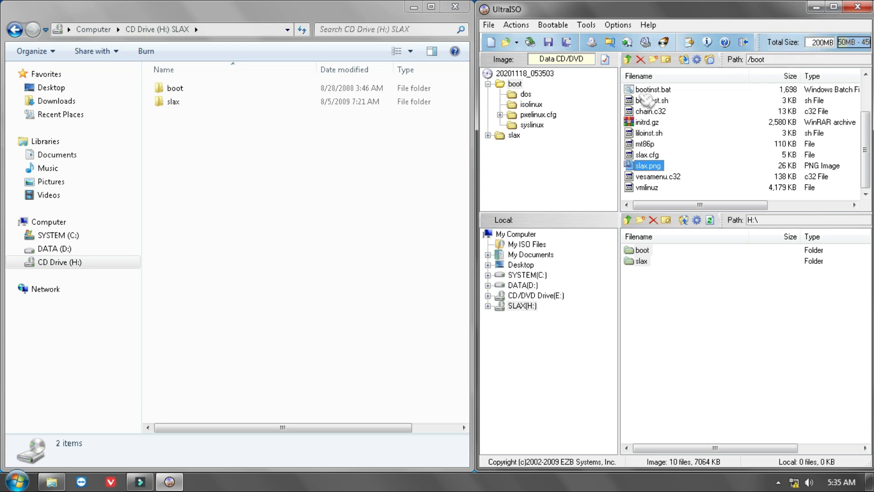
click(645, 61)
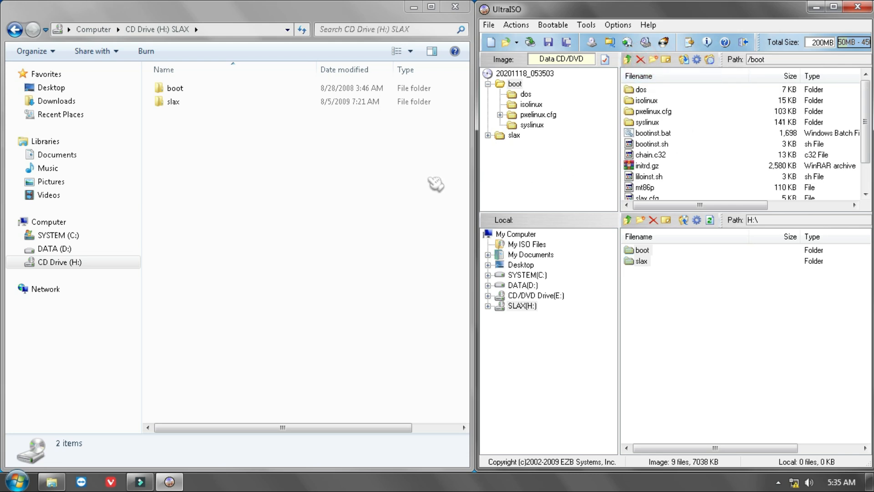
Add the custom slax.png from the Pictures library to the image's boot folder
click(65, 183)
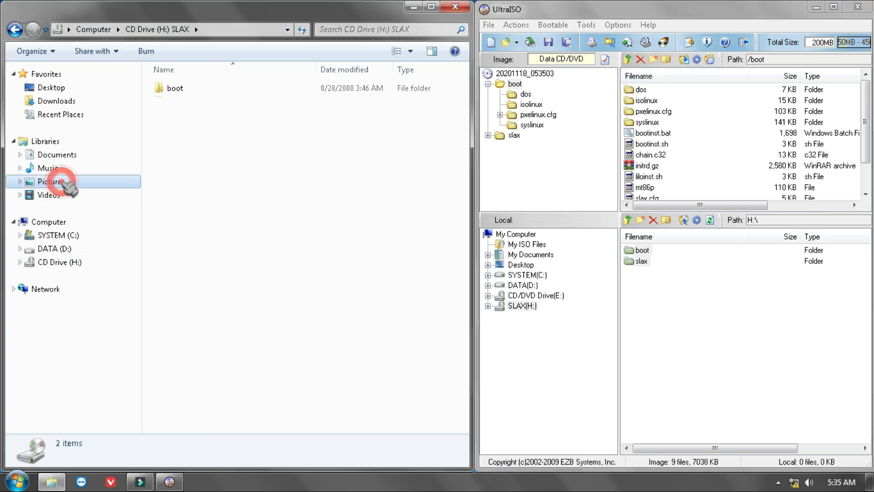
click(345, 313)
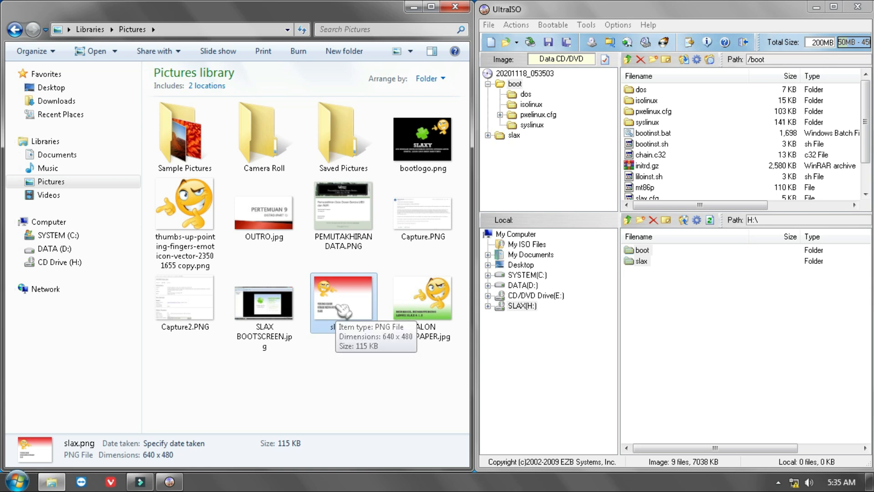
drag(344, 313, 535, 208)
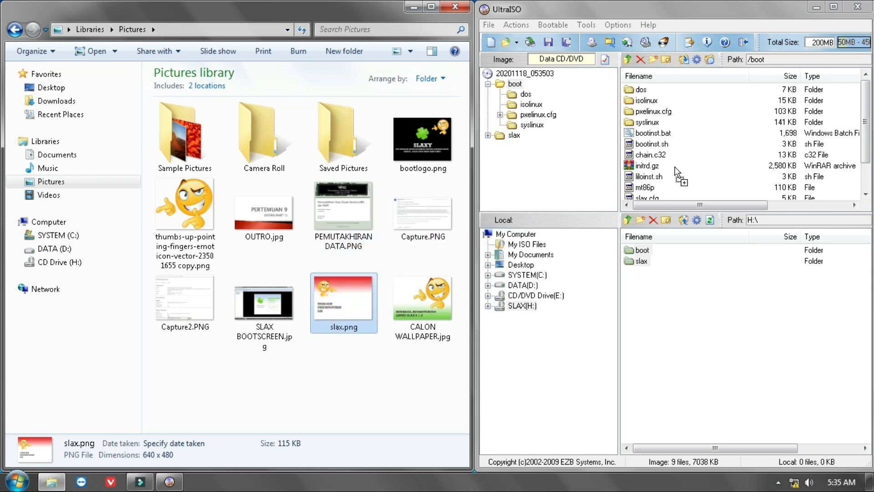
drag(678, 172, 678, 173)
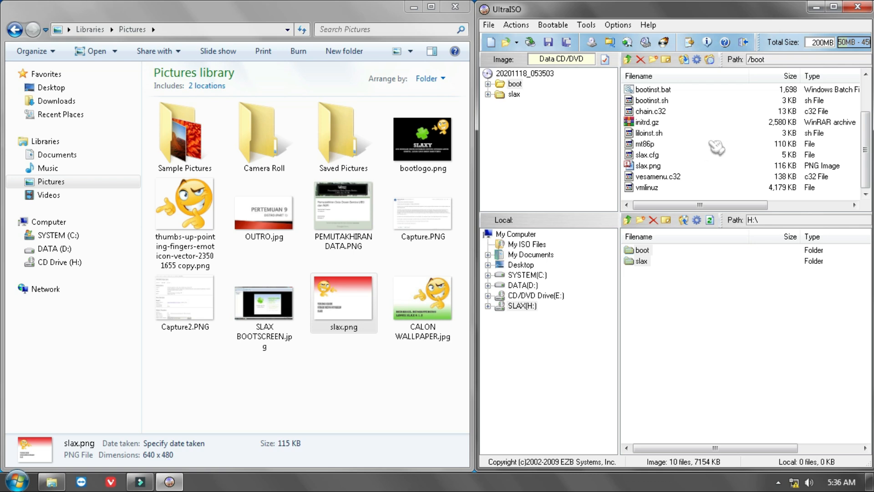
Save the image as SLAX MOD.iso in My Documents, then close UltraISO and the Pictures folder window
click(550, 42)
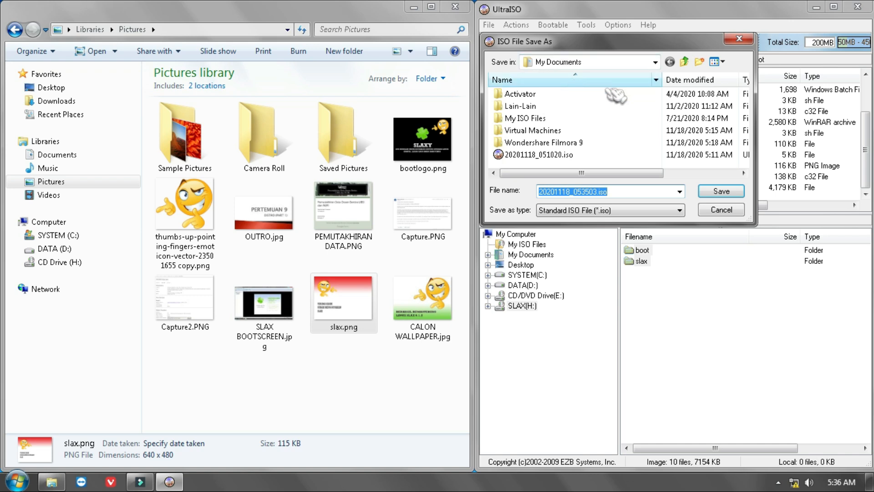
click(629, 197)
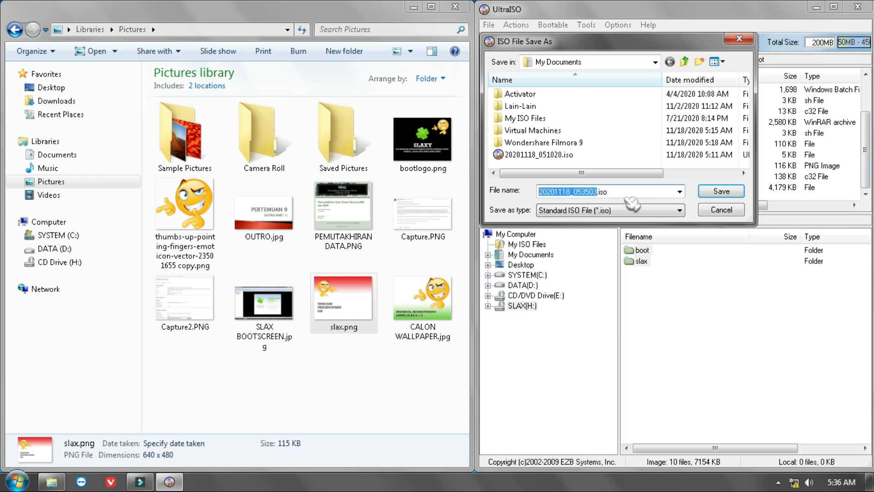
text(SLAX MOD)
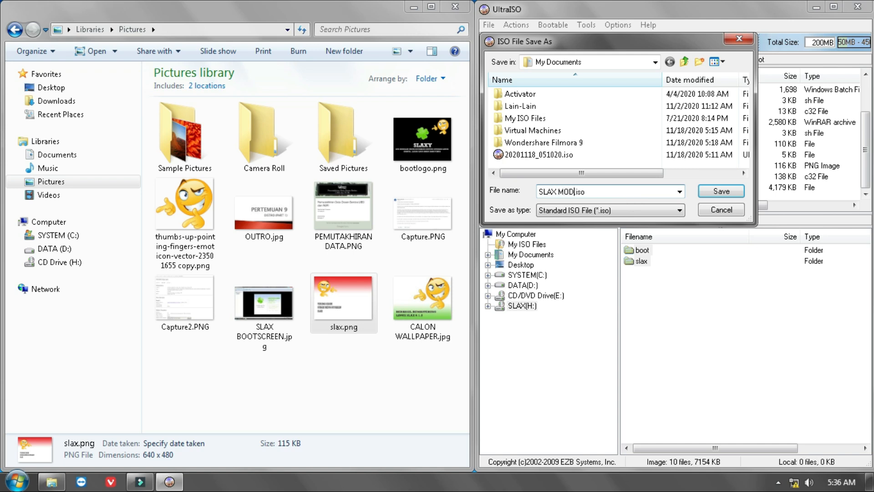
click(722, 190)
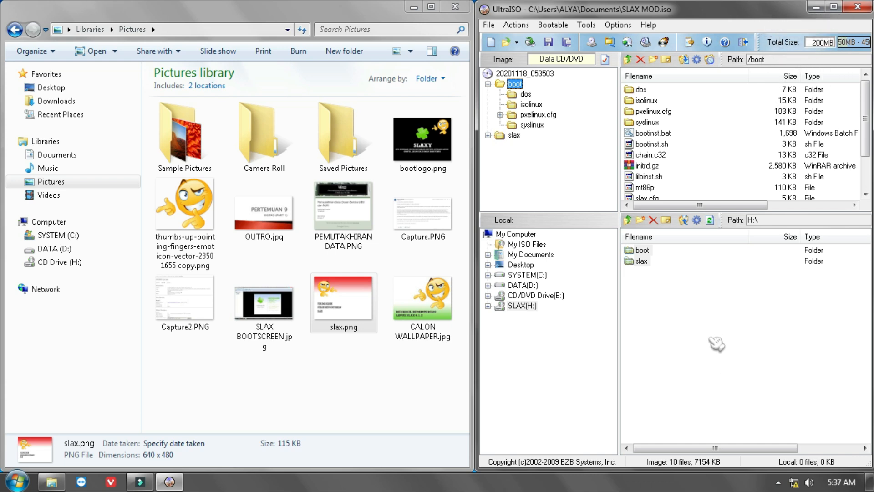
click(858, 7)
click(455, 7)
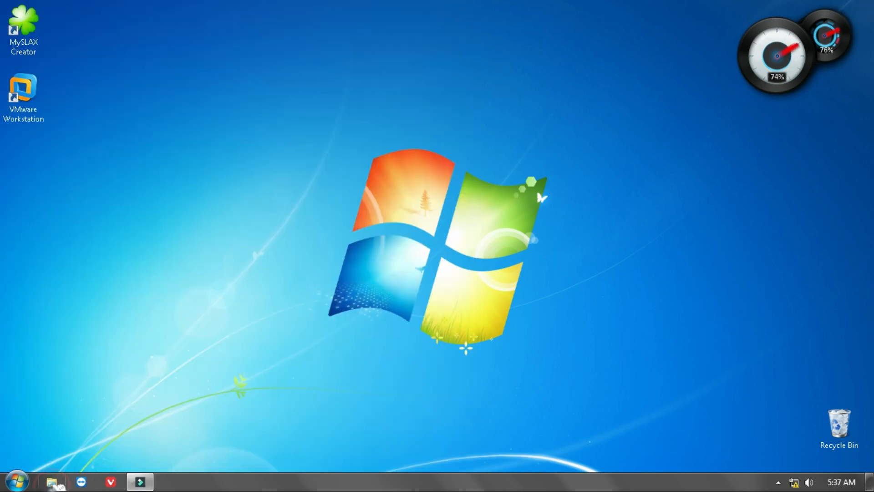
In Windows Explorer, mount SLAX MOD.iso from My Documents into CD Drive (H:) with UltraISO
click(54, 483)
right_click(91, 263)
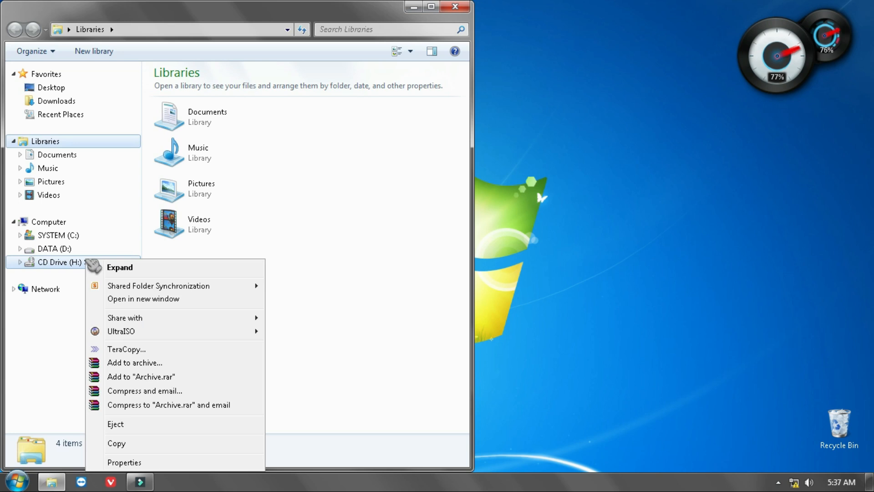
click(218, 335)
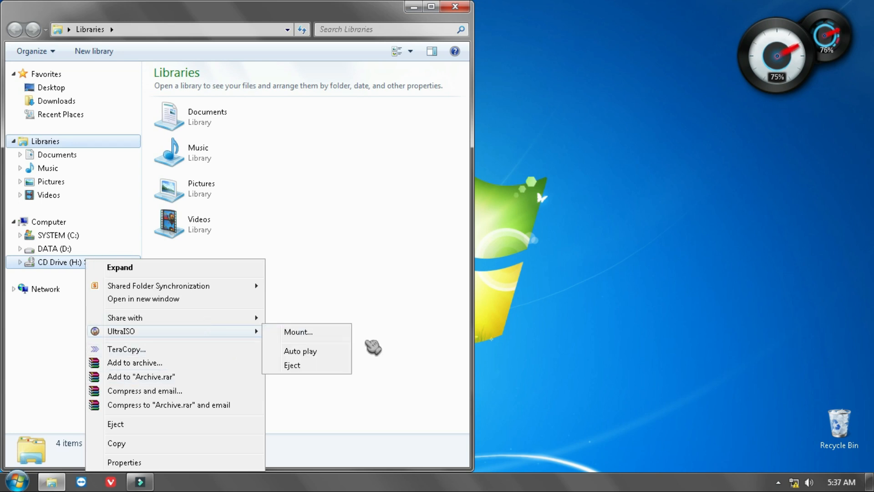
click(326, 331)
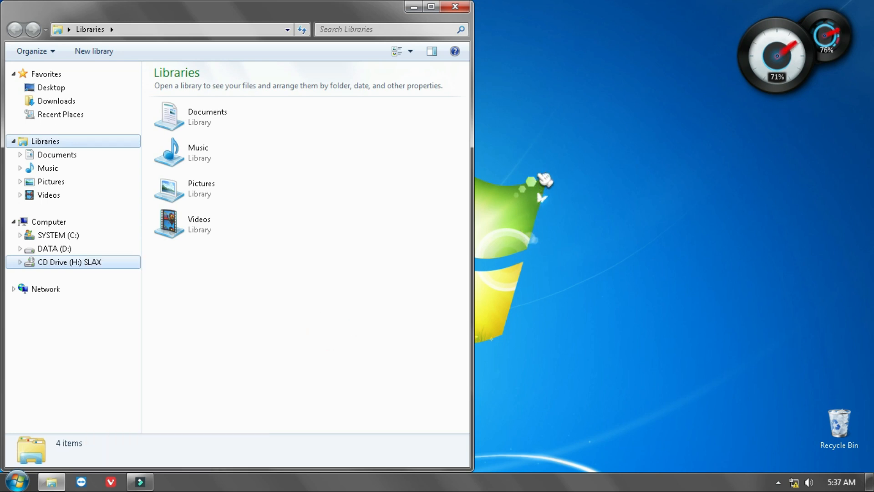
scroll(559, 141, down, 1)
click(530, 142)
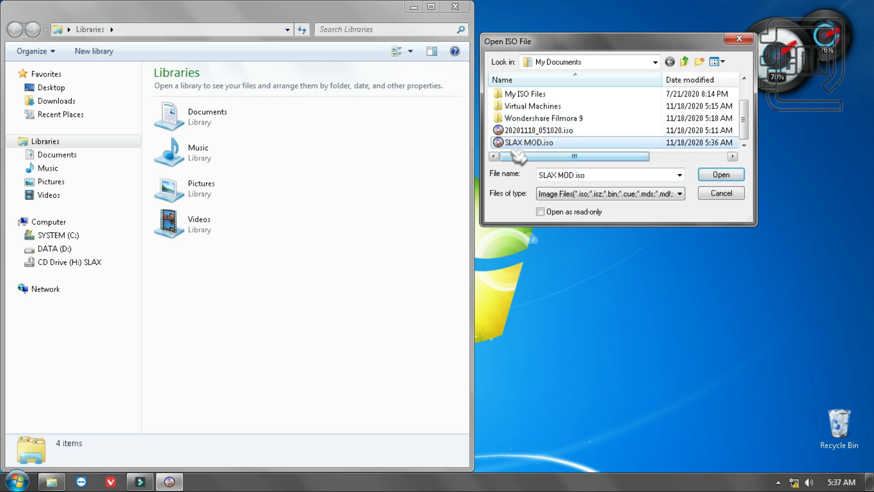
click(718, 177)
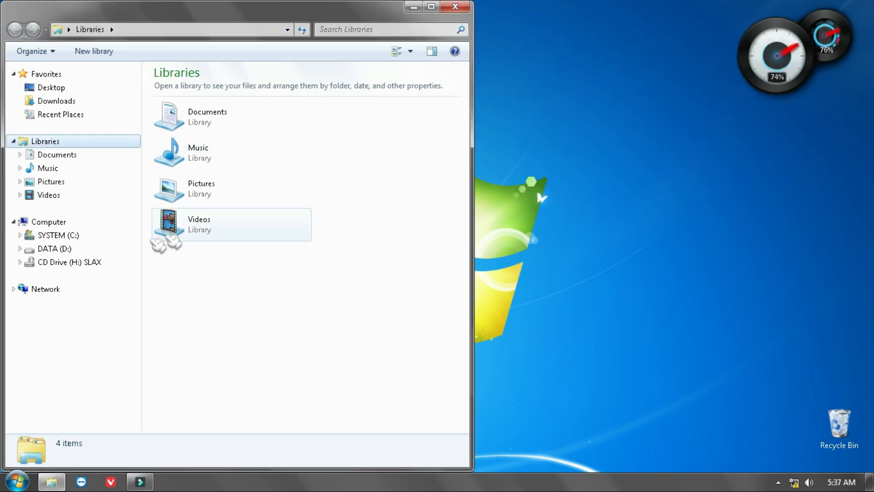
Check the replaced slax.png in the boot folder of CD Drive (H:), then close the viewer and folder window
click(107, 262)
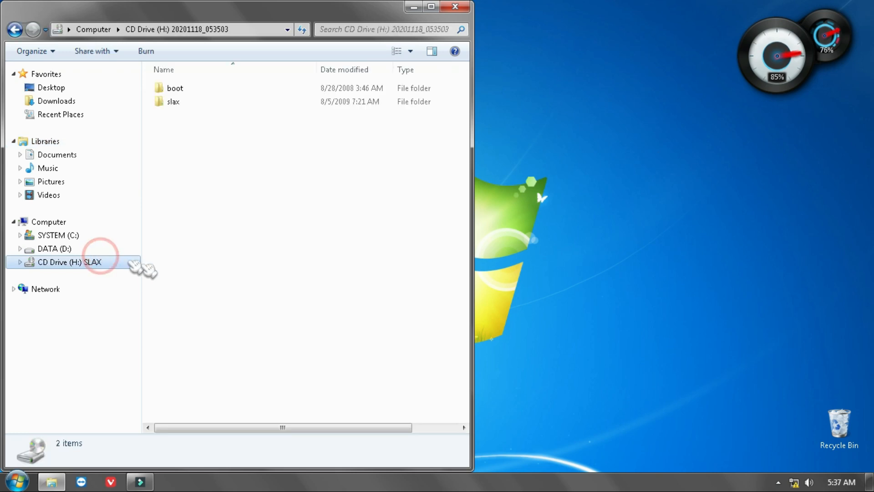
double_click(182, 89)
double_click(192, 236)
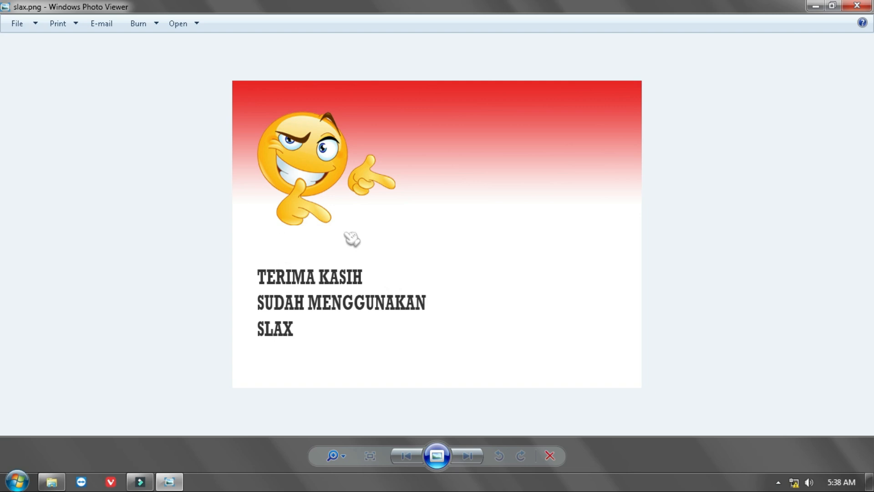
click(857, 6)
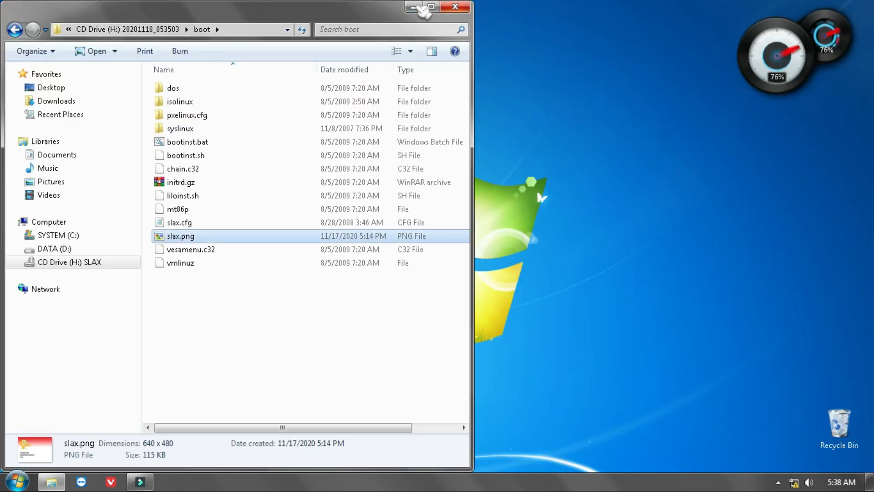
click(456, 6)
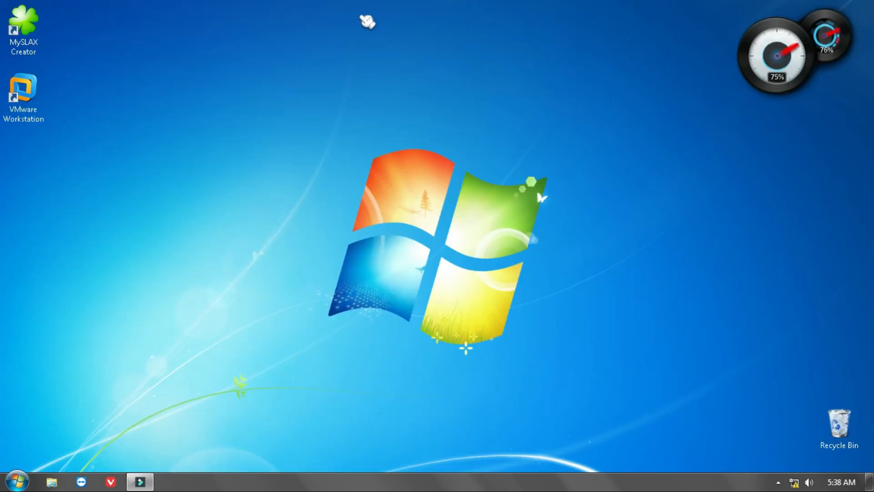
Launch MySLAX Creator and choose CD Drive (H:) 20201118_053503 as the CD-ROM source, checking the drive in Explorer
double_click(28, 24)
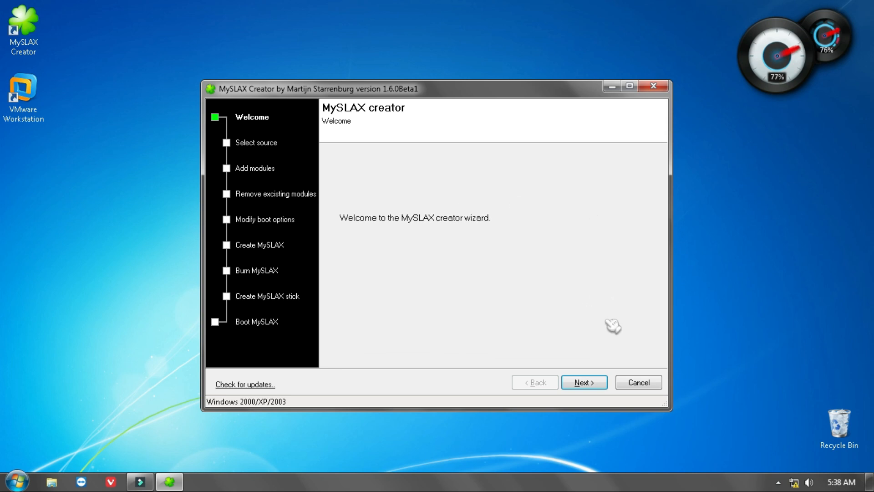
click(591, 383)
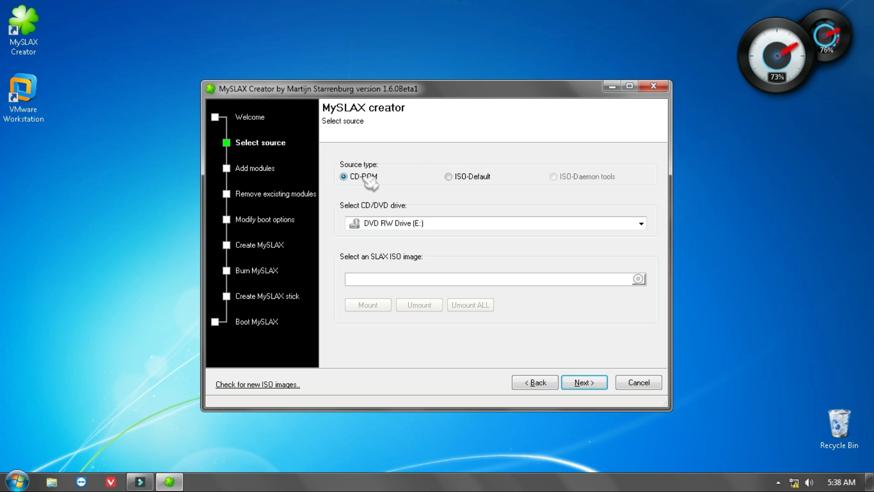
click(393, 225)
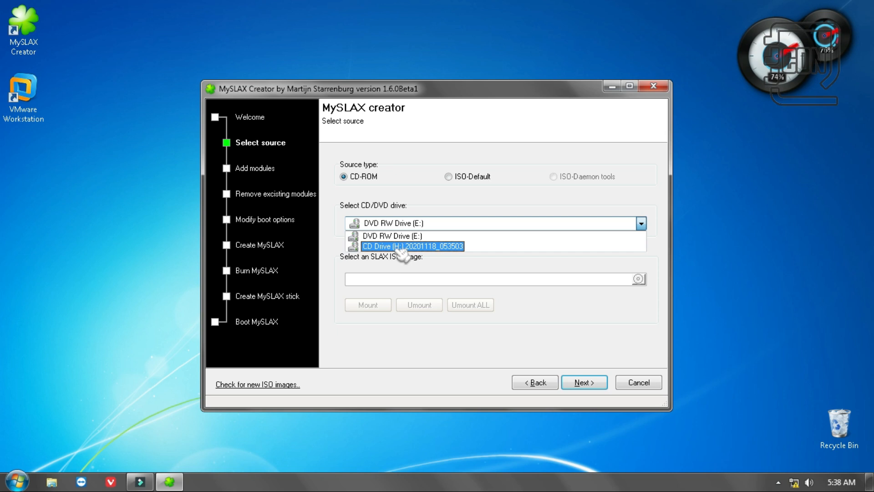
click(400, 246)
click(59, 482)
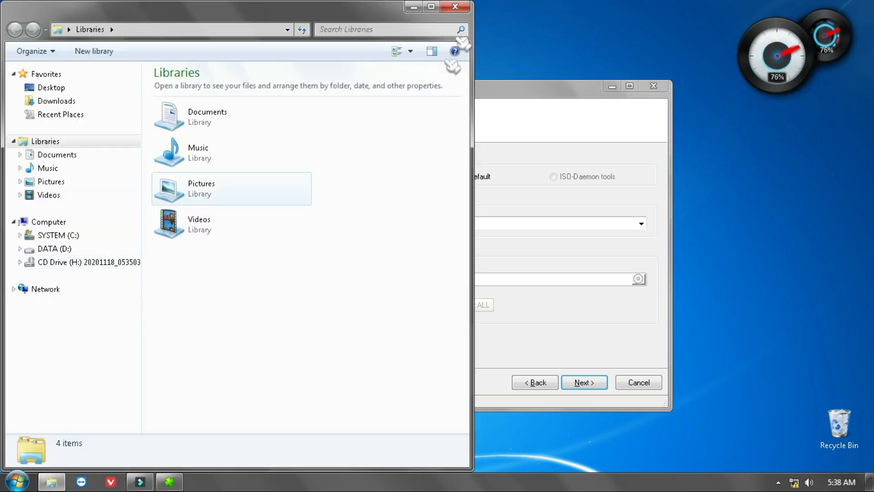
click(454, 7)
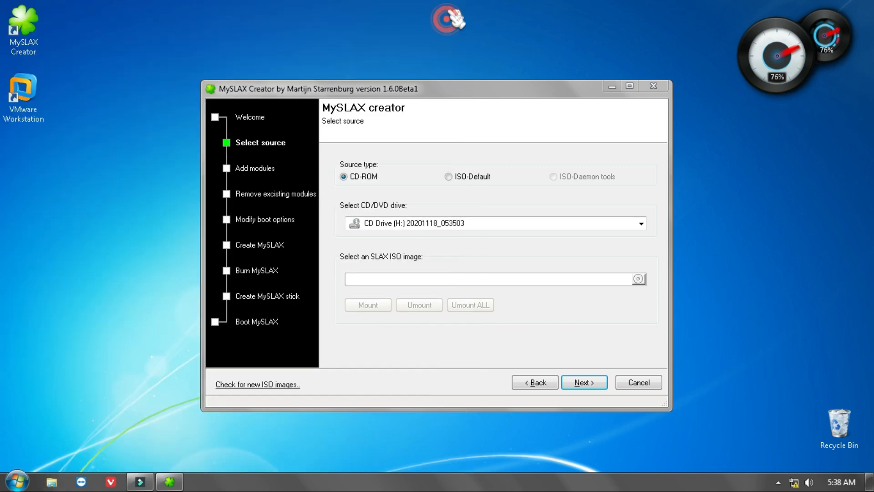
click(584, 383)
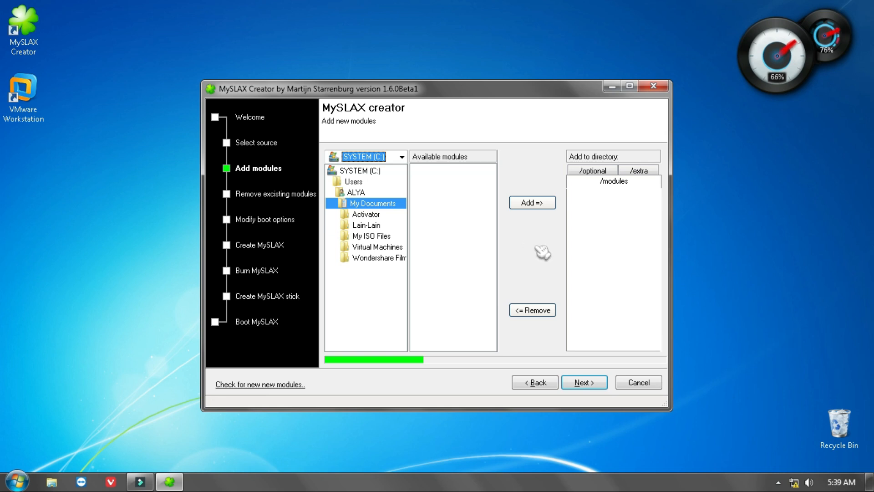
Skip adding and removing modules, and set CALON WALLPAPER.jpg from Pictures as the custom KDE / XFCE wallpaper
click(584, 385)
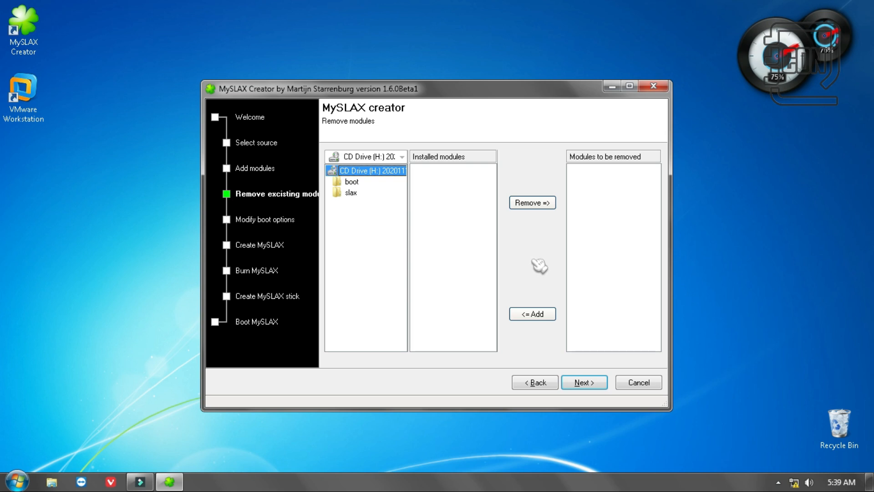
click(600, 384)
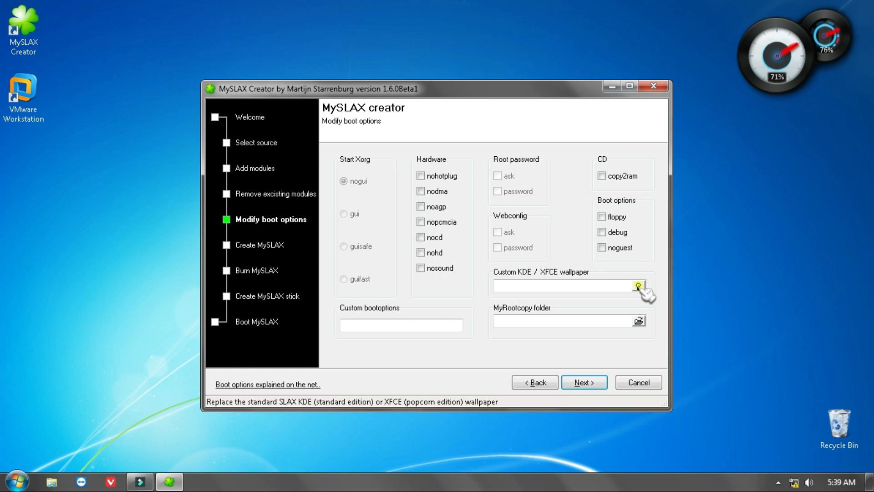
click(639, 285)
drag(605, 205, 615, 275)
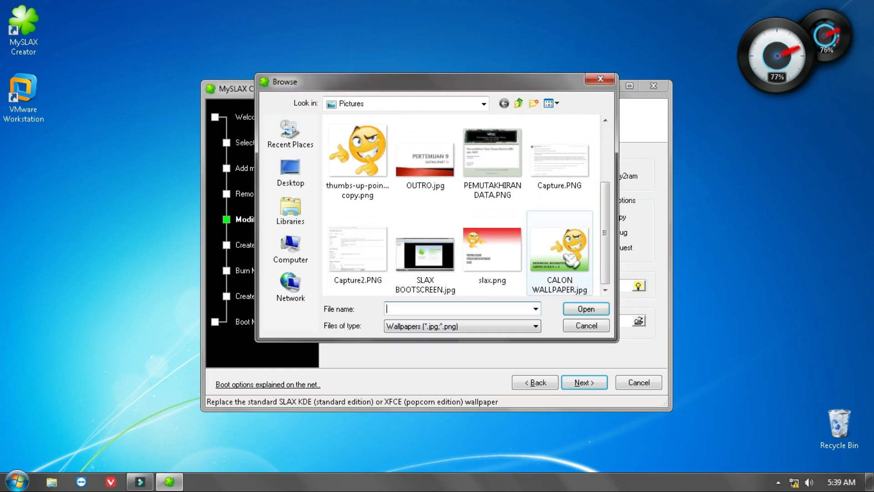
click(577, 273)
click(591, 309)
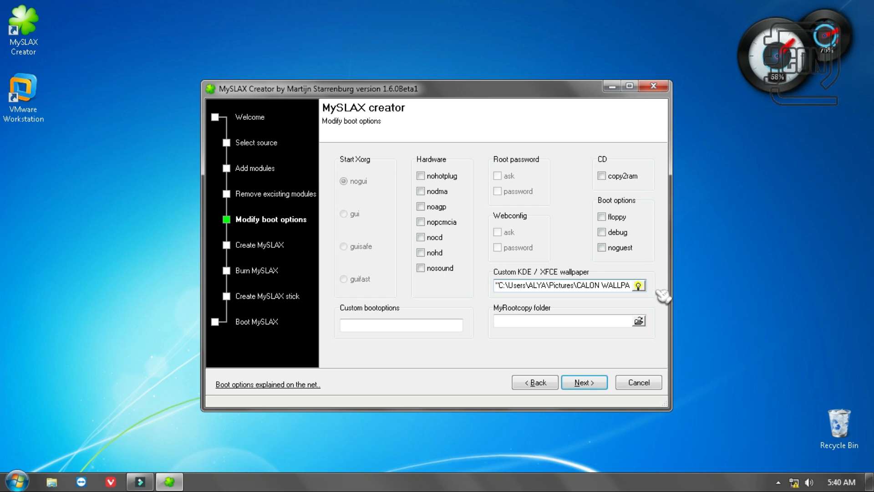
click(589, 386)
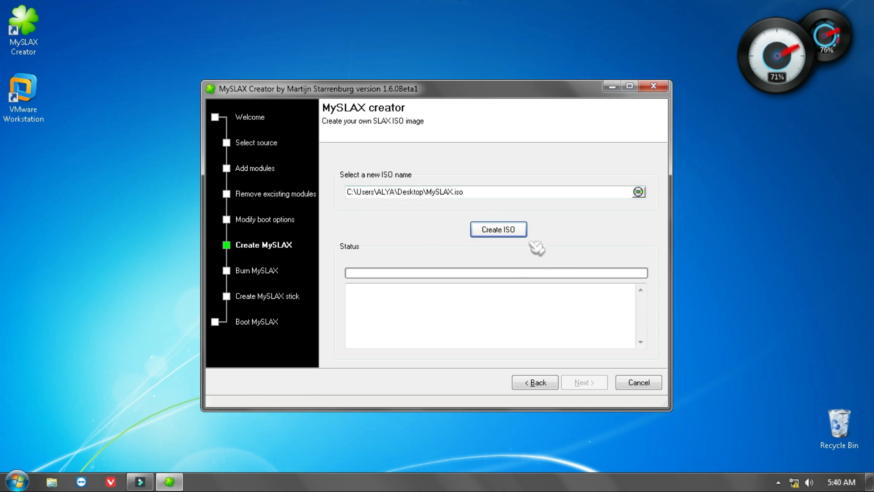
Create the ISO image as MySLAX.iso on the desktop and continue to the Burn MySLAX stage
click(505, 231)
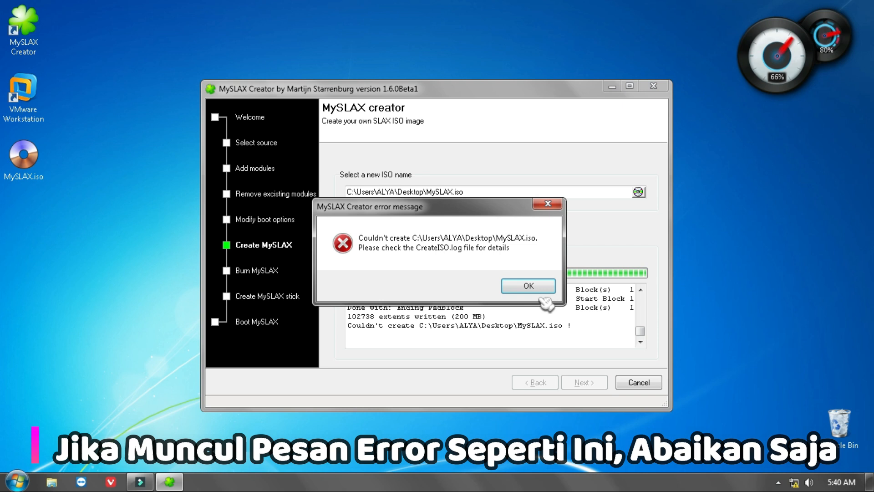
click(528, 285)
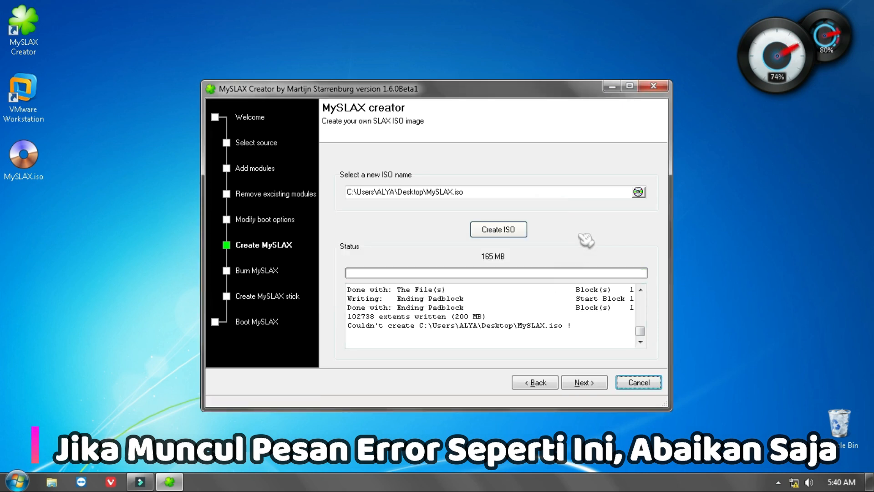
click(584, 383)
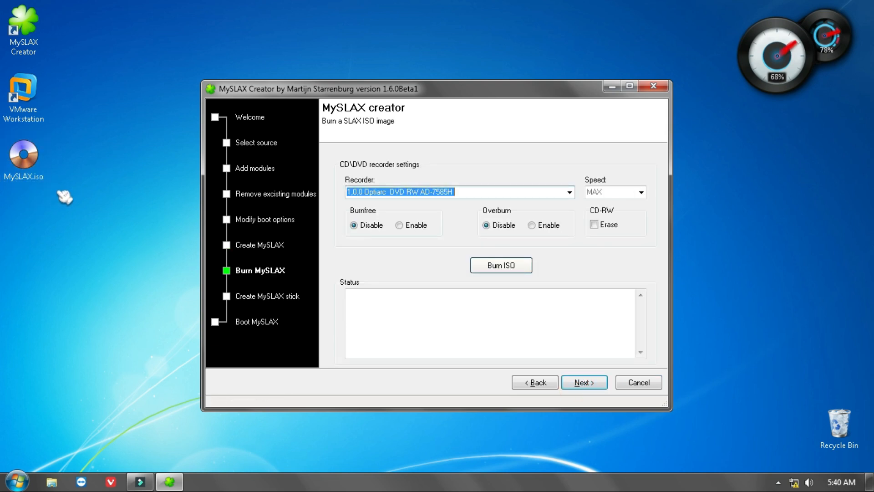
Skip burning the ISO and creating a MySLAX stick, then finish and close the MySLAX Creator wizard
click(591, 387)
click(591, 386)
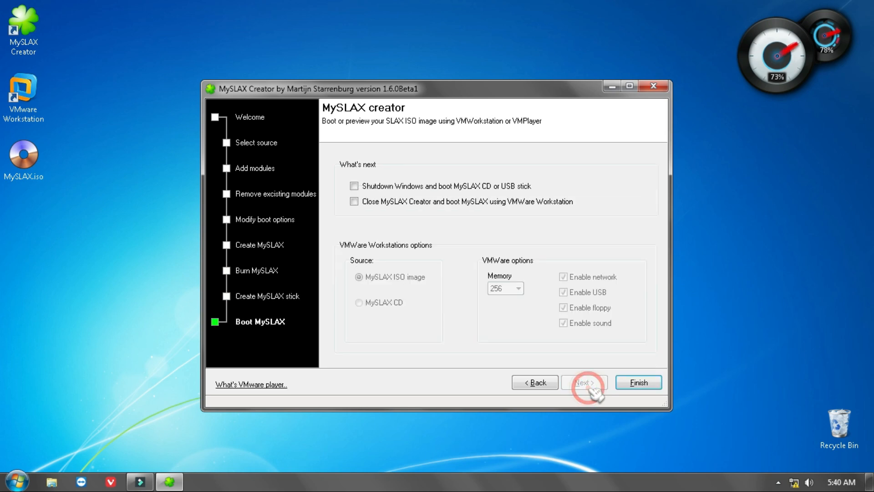
click(639, 382)
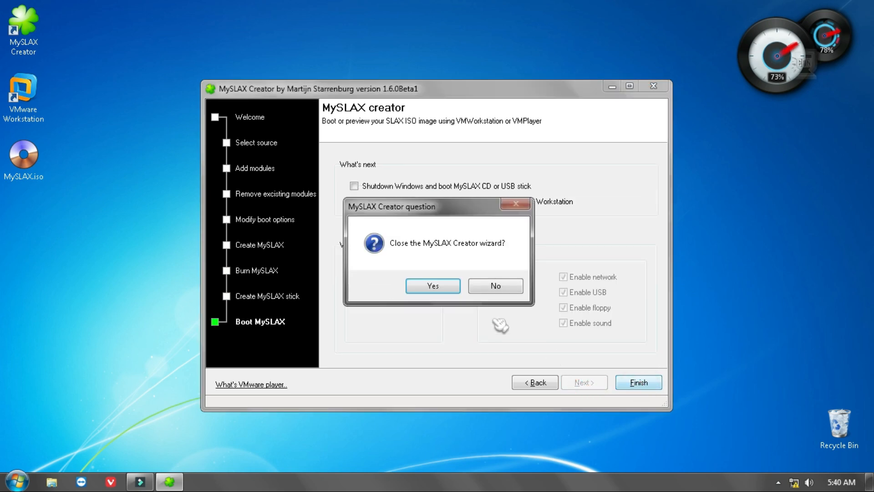
click(436, 292)
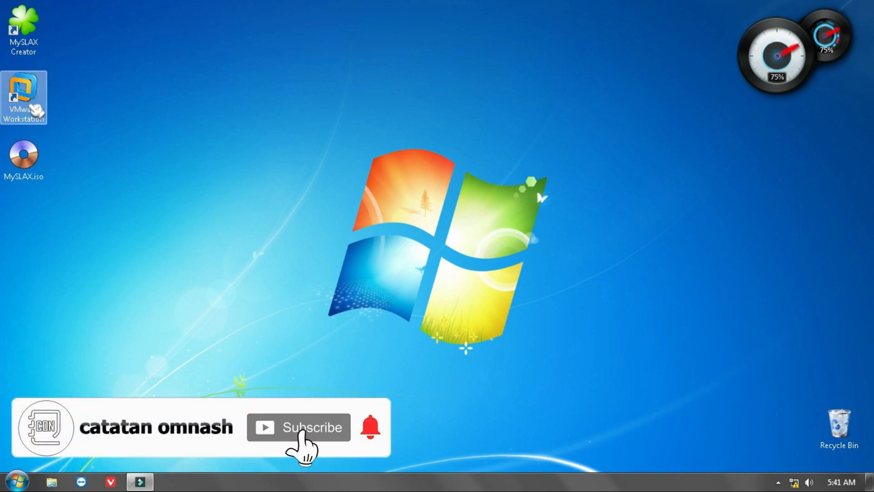
Launch VMware Workstation and start a new virtual machine with the Typical (recommended) configuration
double_click(36, 109)
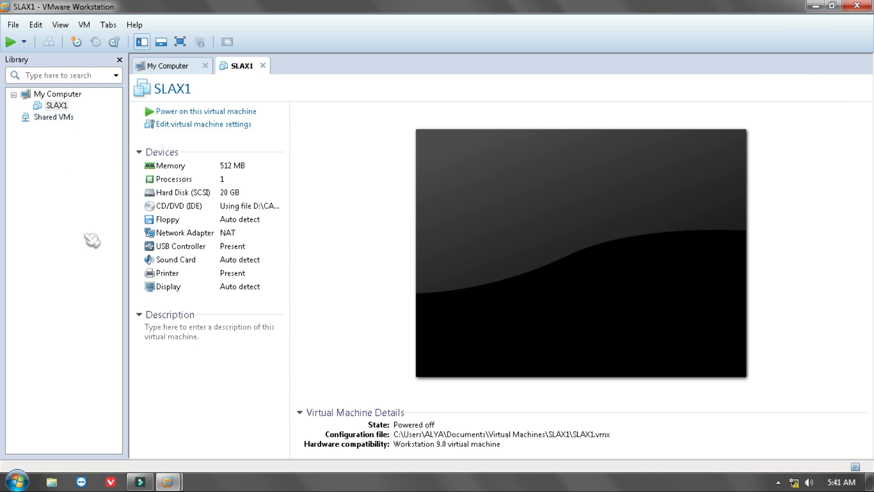
click(14, 24)
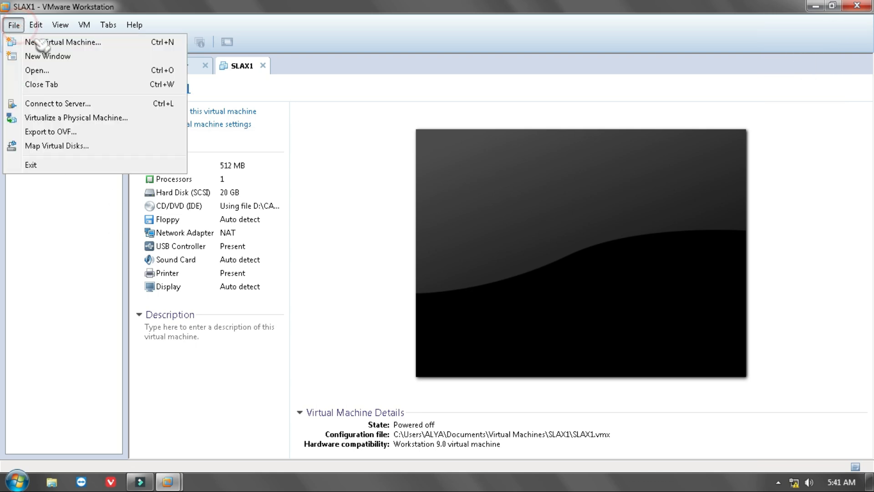
click(77, 45)
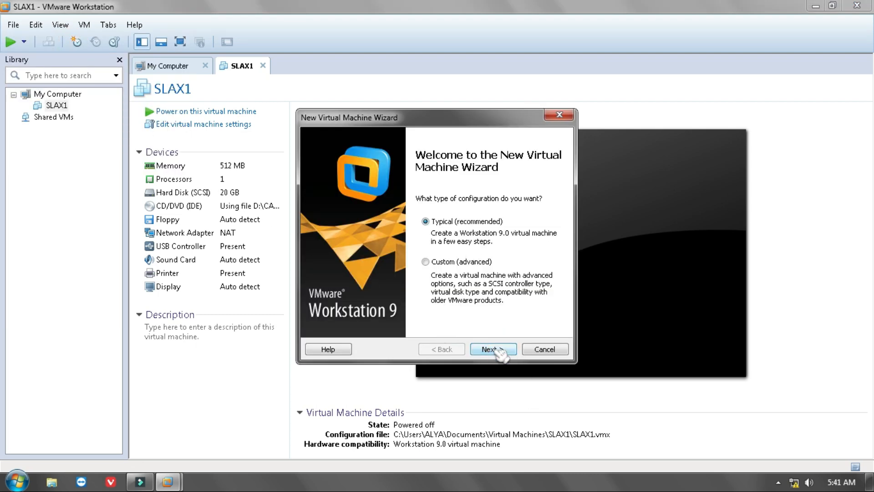
click(501, 349)
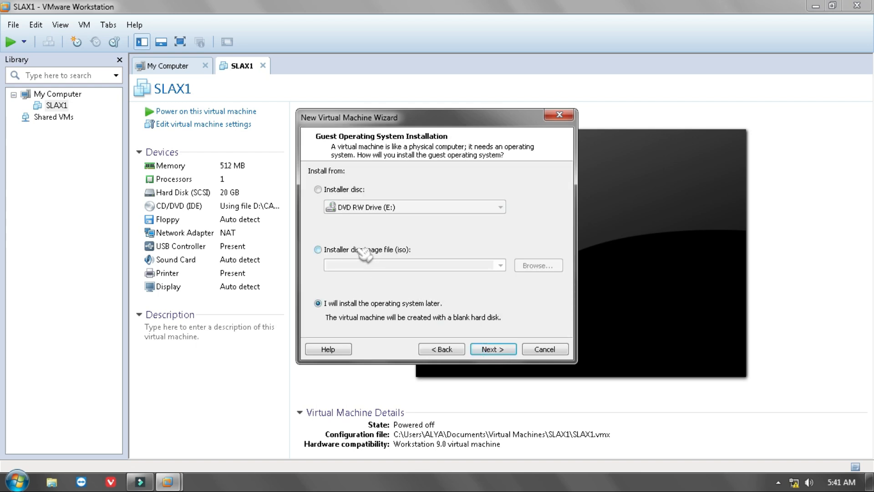
Set MySLAX.iso from the desktop as the installer disc image for the new virtual machine
click(318, 249)
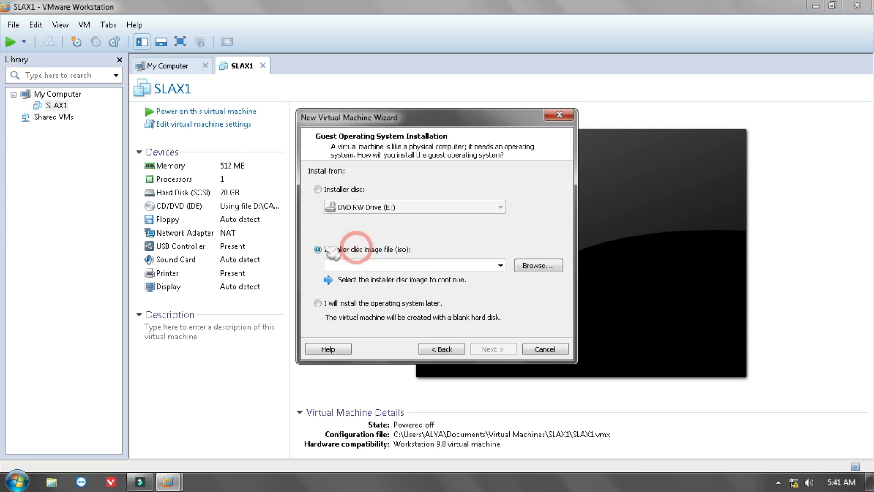
click(537, 265)
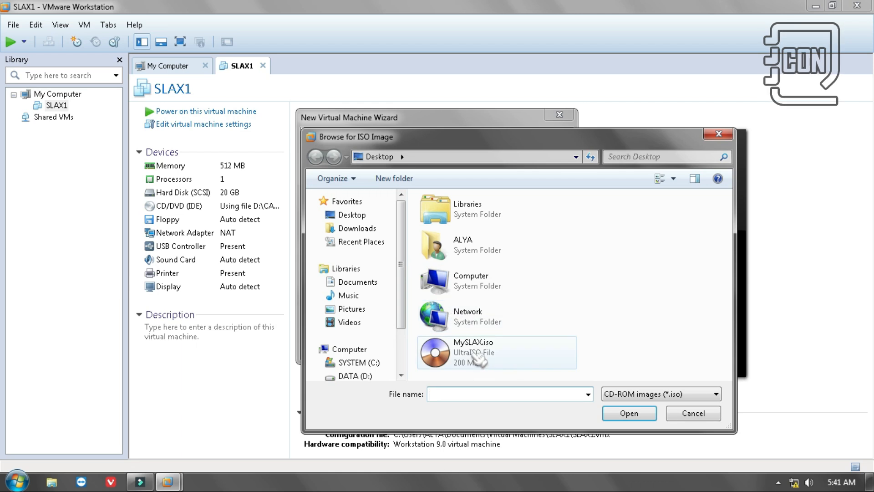
click(476, 358)
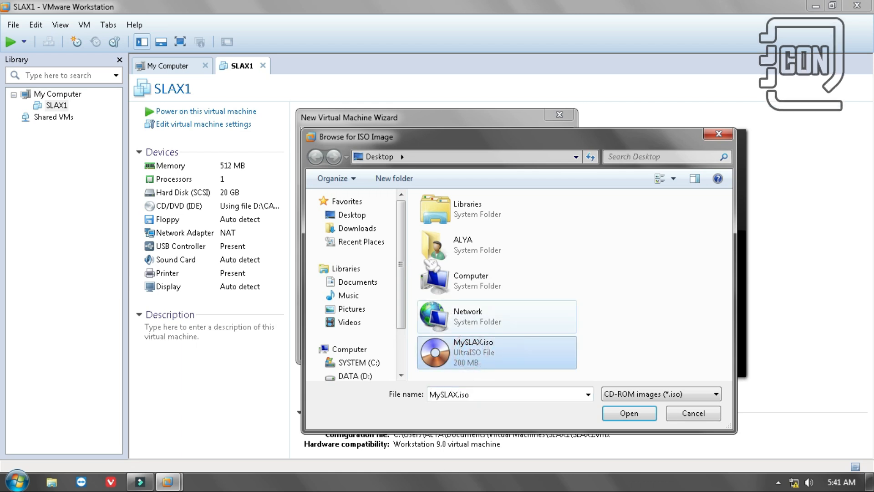
click(639, 415)
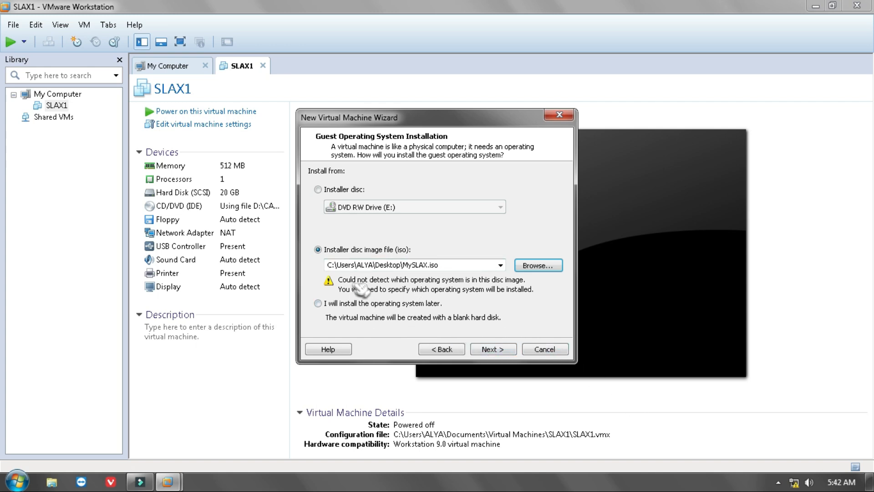
click(503, 350)
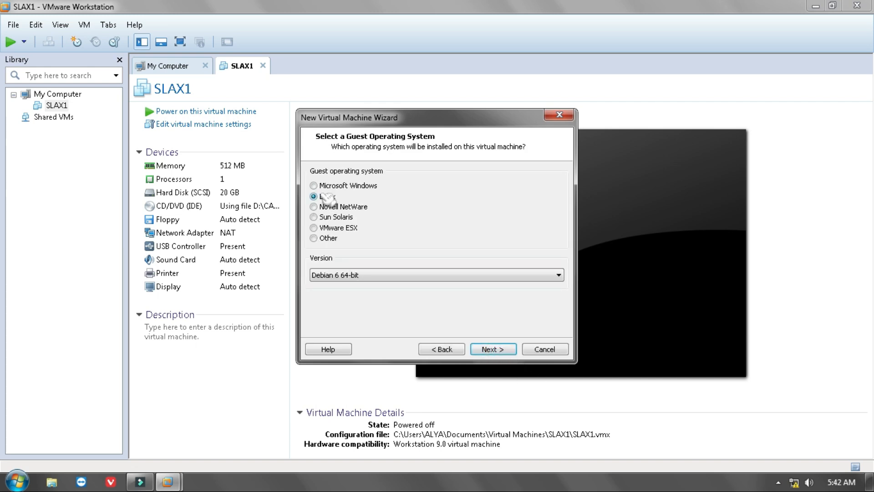
Look through the Linux versions and accept Linux with Debian 6 64-bit as the guest operating system
click(344, 279)
click(342, 278)
click(346, 277)
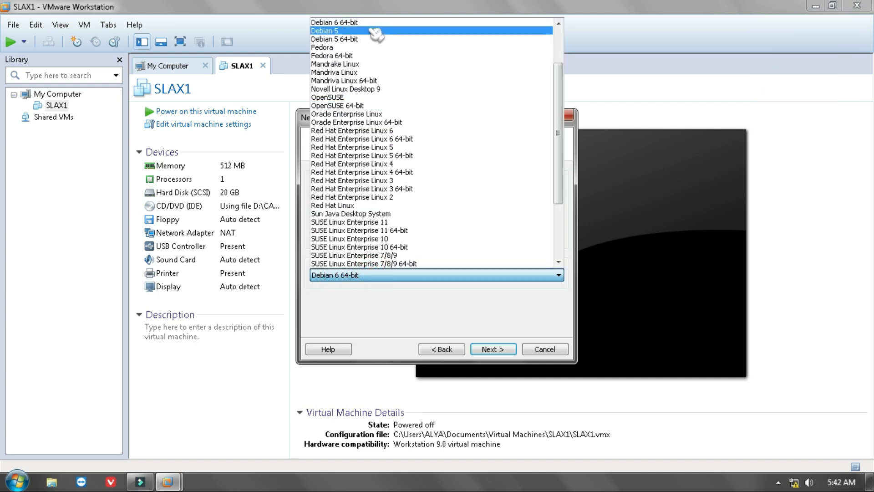
click(574, 154)
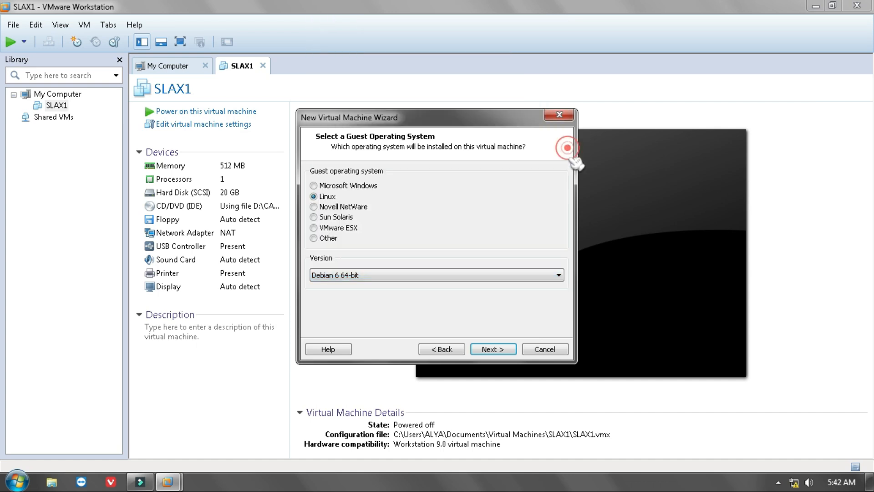
click(497, 351)
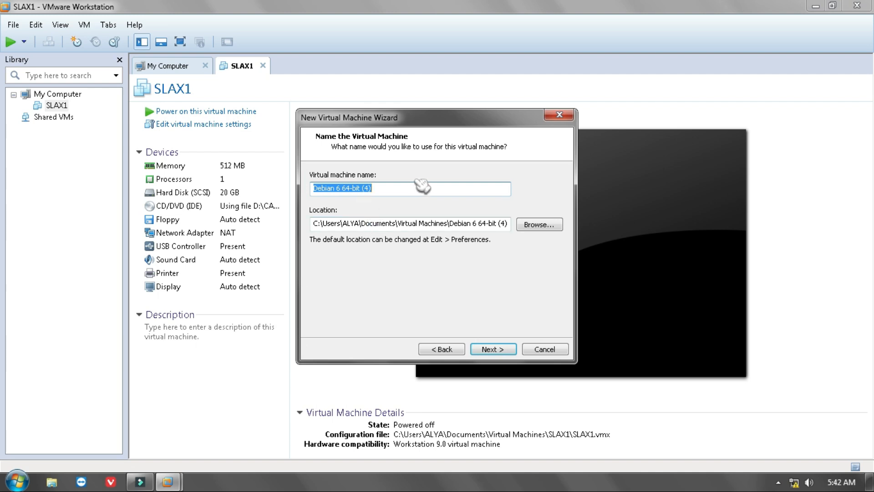
Name the virtual machine SLAX MOD and keep the default location
key(BackSpace)
text(SLAX MOD)
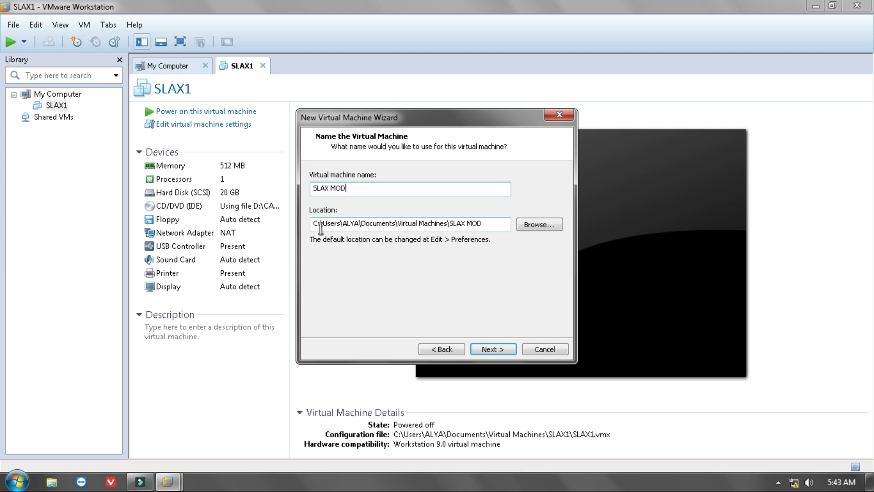
click(494, 349)
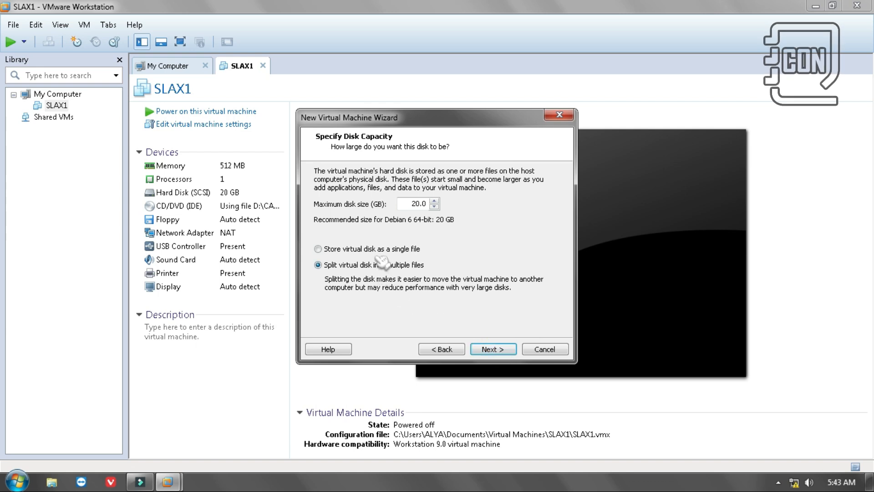
Store the 20 GB virtual disk as a single file and finish creating the virtual machine
click(362, 249)
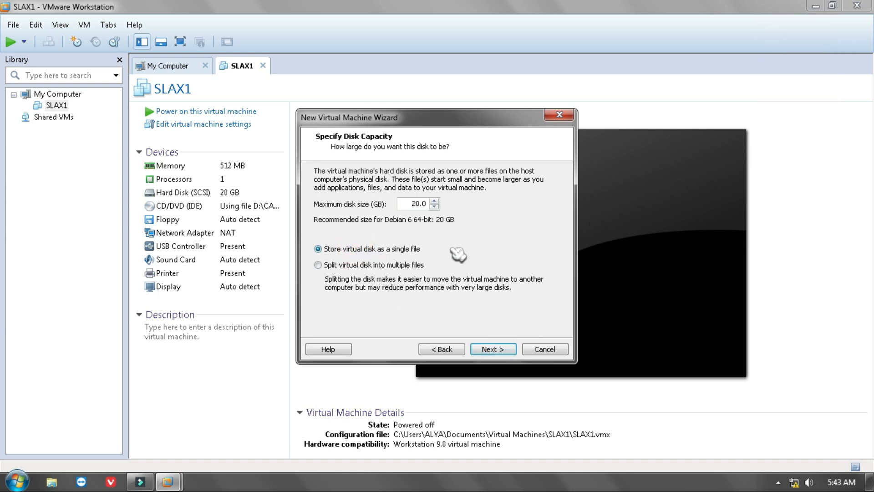
click(503, 351)
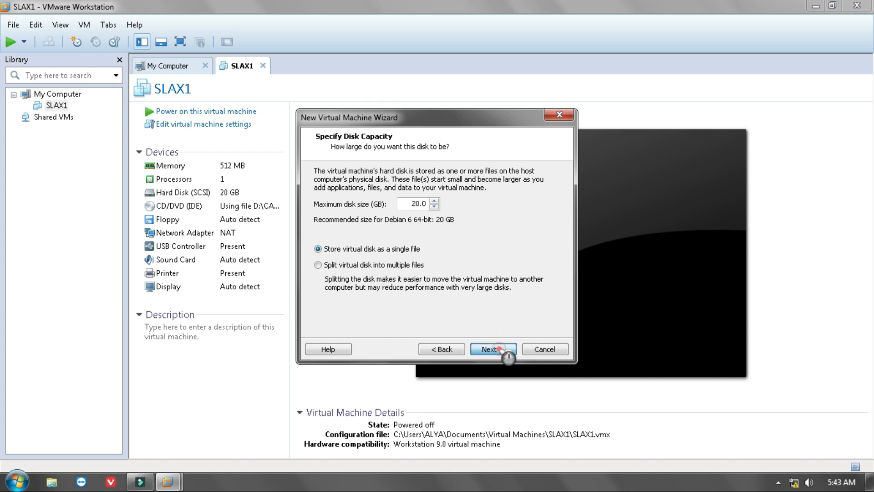
click(493, 349)
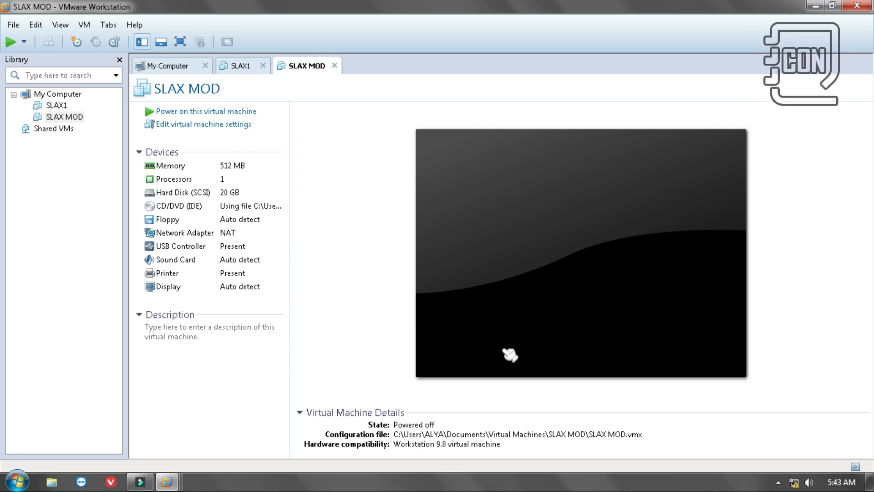
Power on the SLAX MOD virtual machine, dismiss the installation reminder and direct input to its boot screen
click(176, 114)
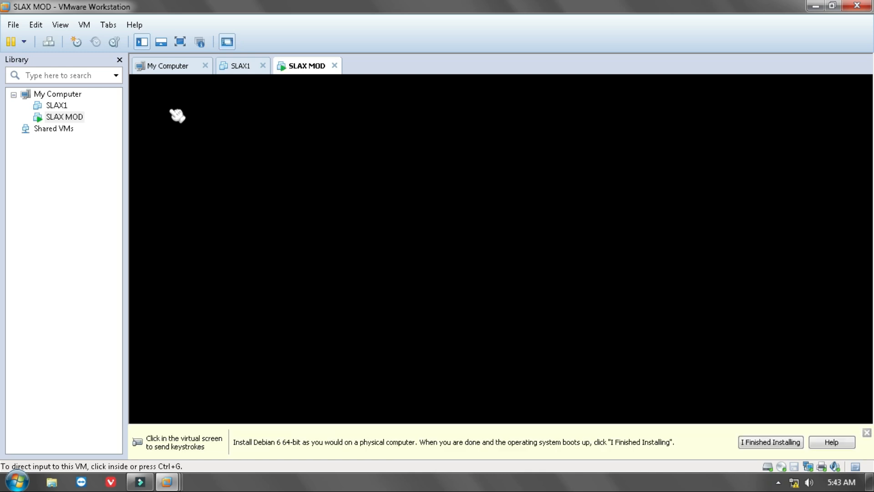
click(782, 441)
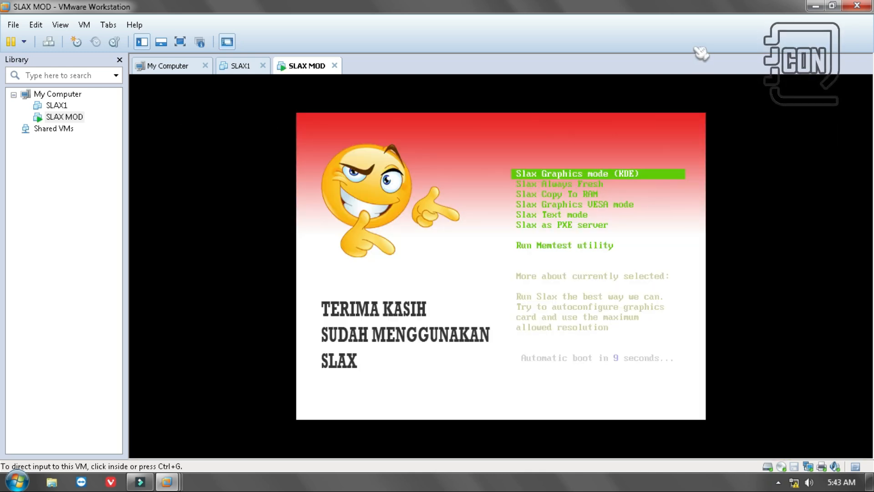
click(475, 196)
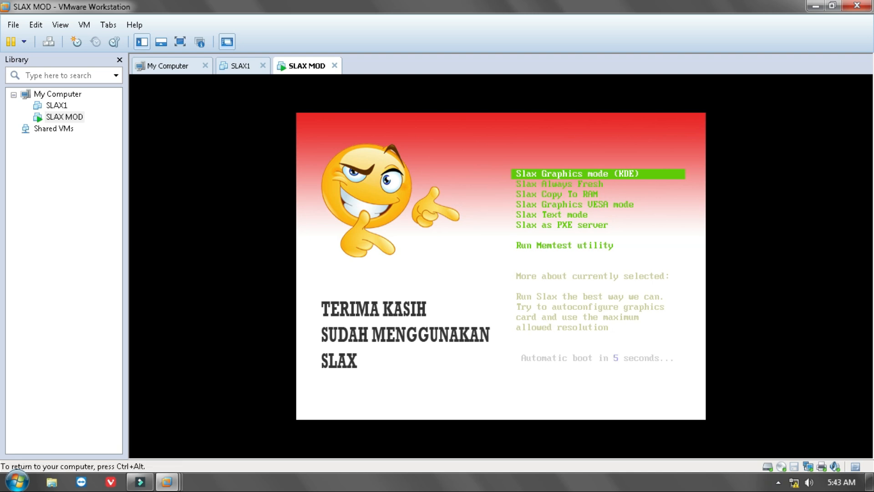
Browse the boot menu entries, boot Slax Graphics mode (KDE), and show the Slax desktop in full screen
key(Down)
key(Down)
key(Down)
key(Down)
key(Down)
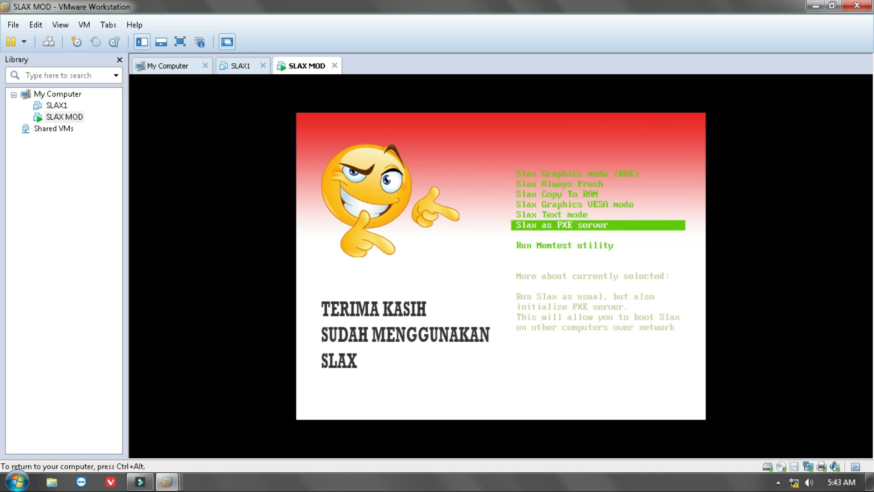
key(Down)
key(Up)
key(Up)
key(Up)
key(Up)
key(Up)
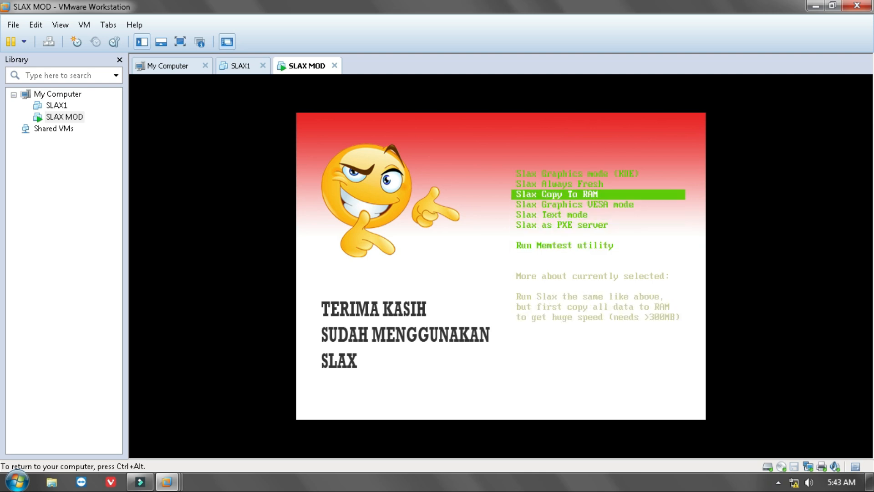
key(Up)
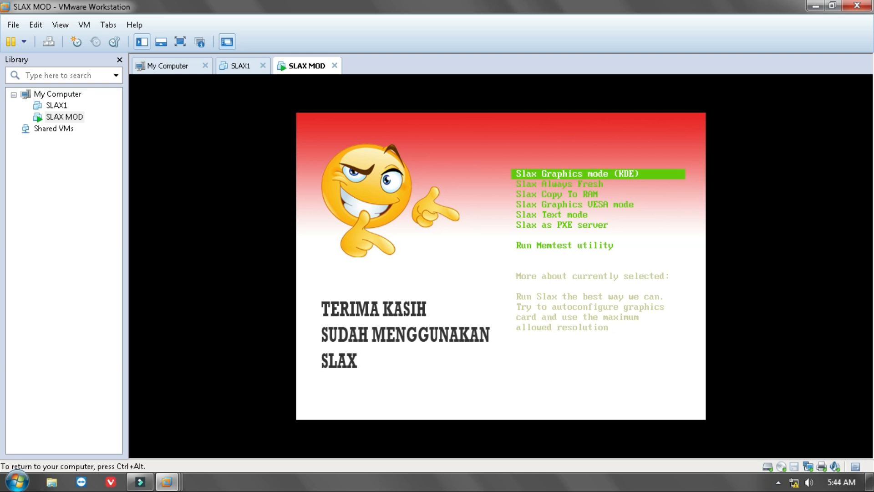
key(Return)
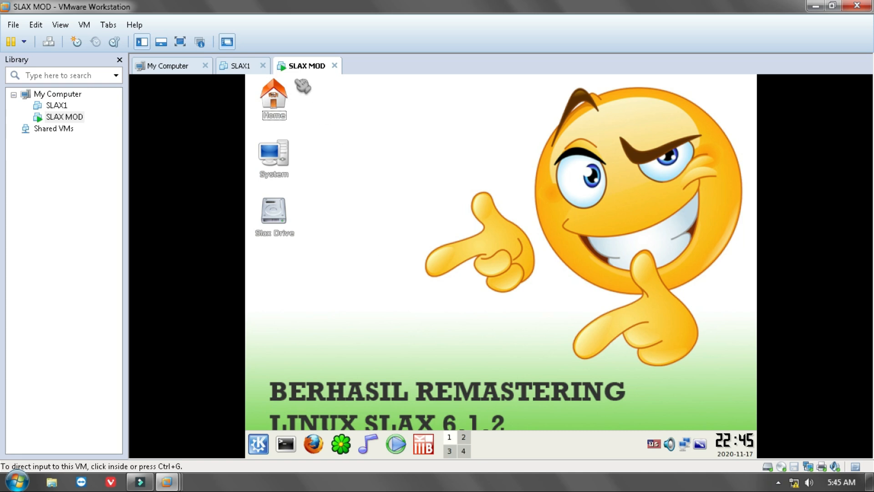
click(180, 42)
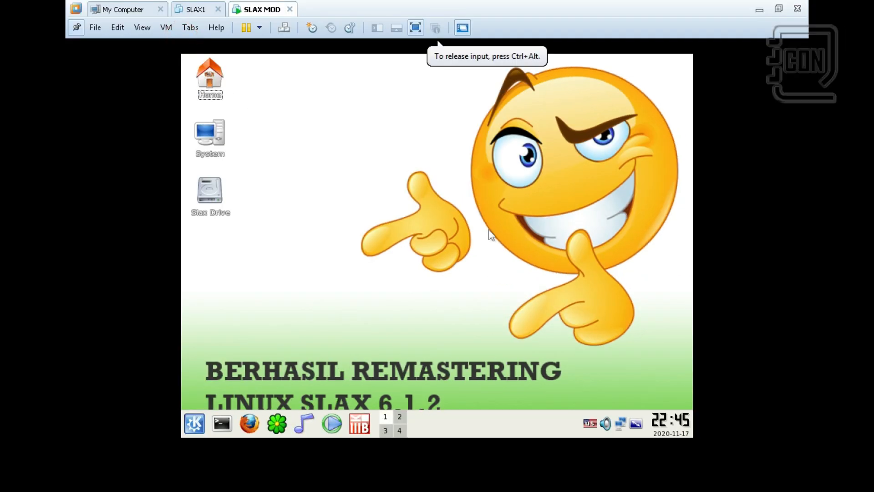